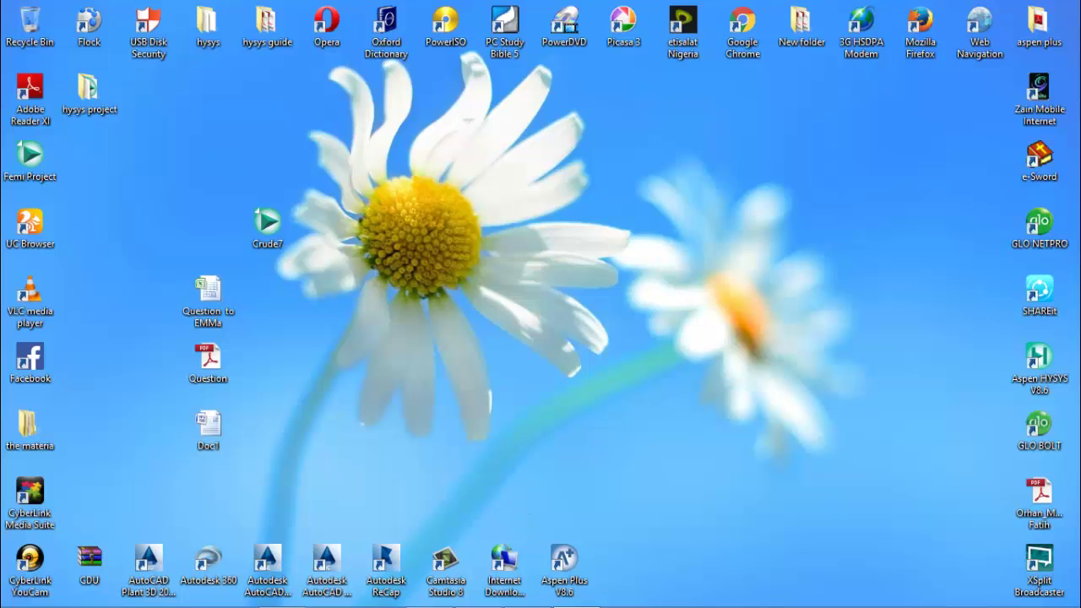
Read the distillation problem in Question.pdf, and start a new Aspen HYSYS case with a component list.
{"action": "left_click", "coordinate": [428, 594]}
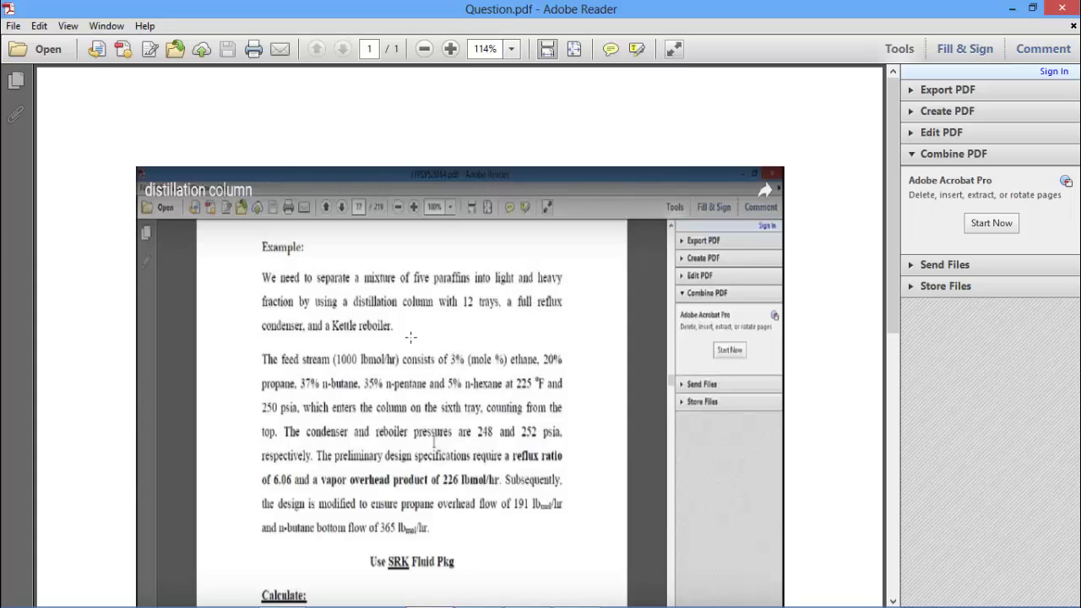
{"action": "left_click", "coordinate": [1015, 11]}
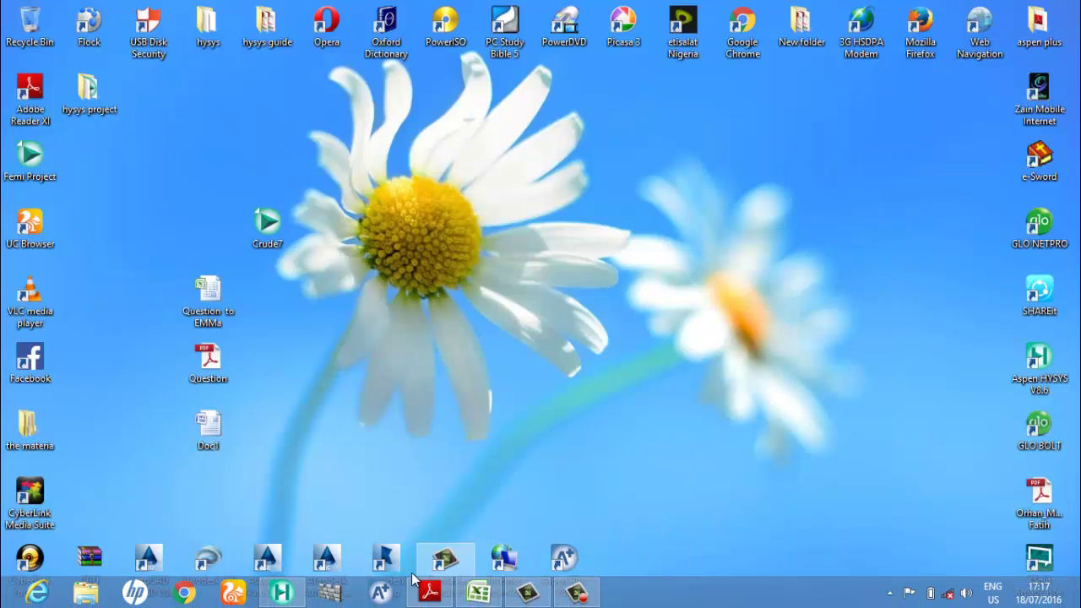
{"action": "left_click", "coordinate": [293, 595]}
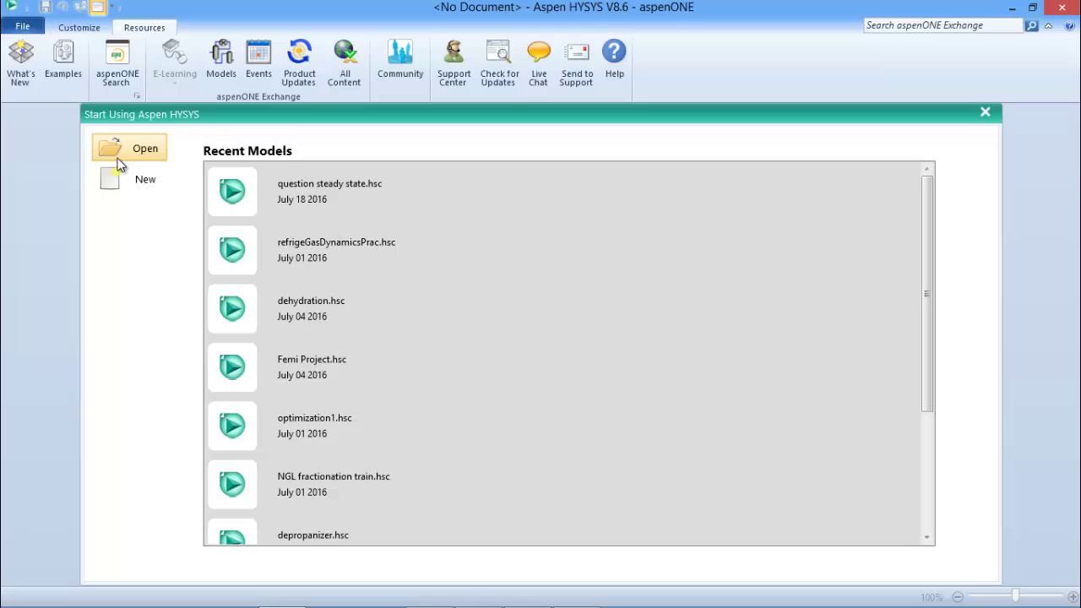
{"action": "left_click", "coordinate": [127, 182]}
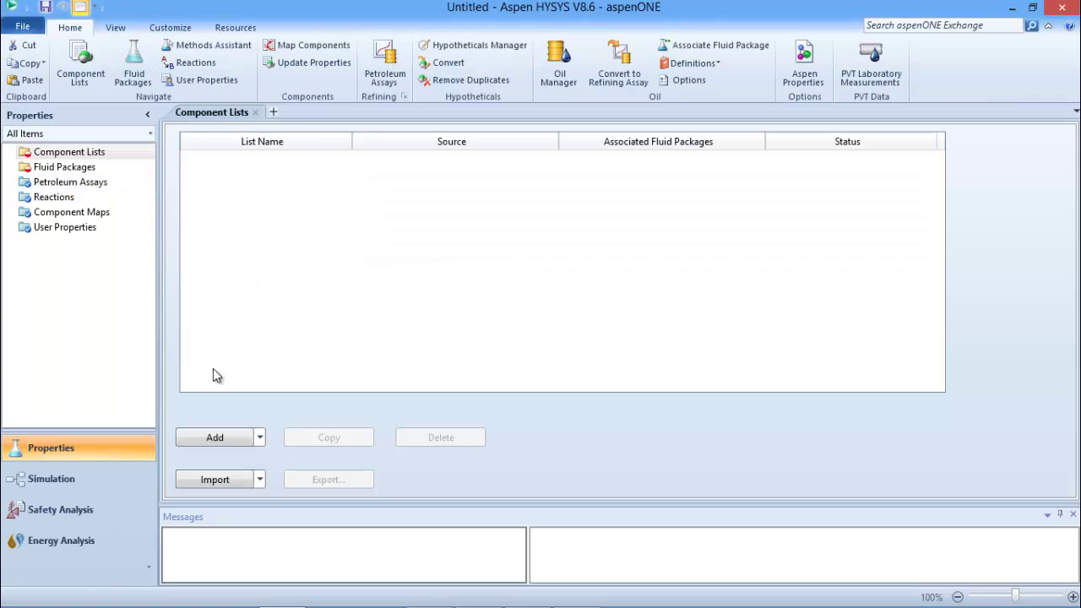
{"action": "left_click", "coordinate": [218, 438]}
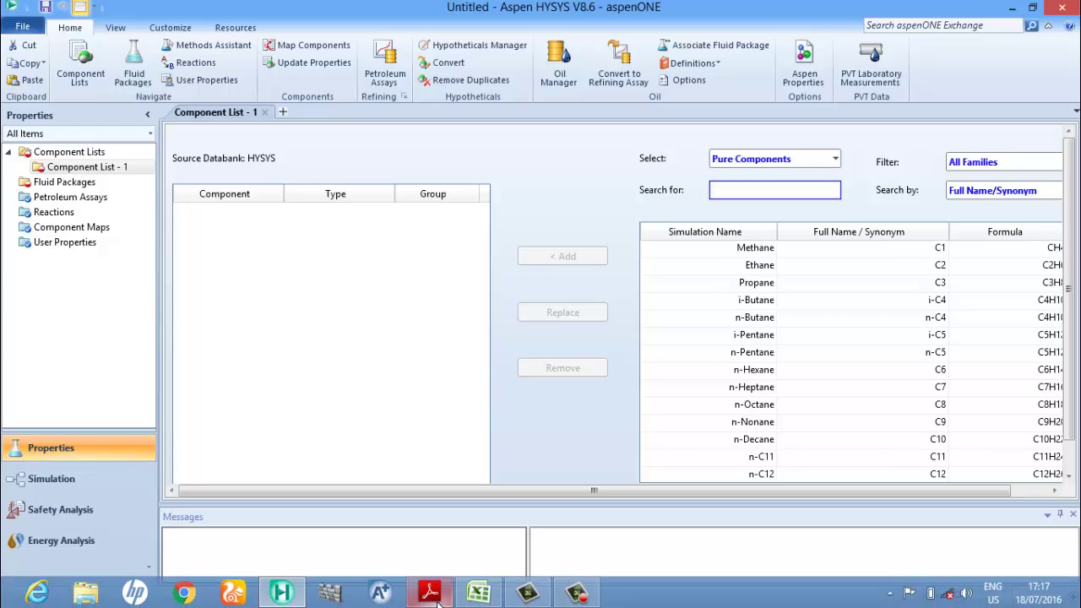
Check the mixture in Question.pdf and add ethane, propane, n-butane, n-pentane and n-hexane to the Aspen HYSYS component list.
{"action": "left_click", "coordinate": [439, 596]}
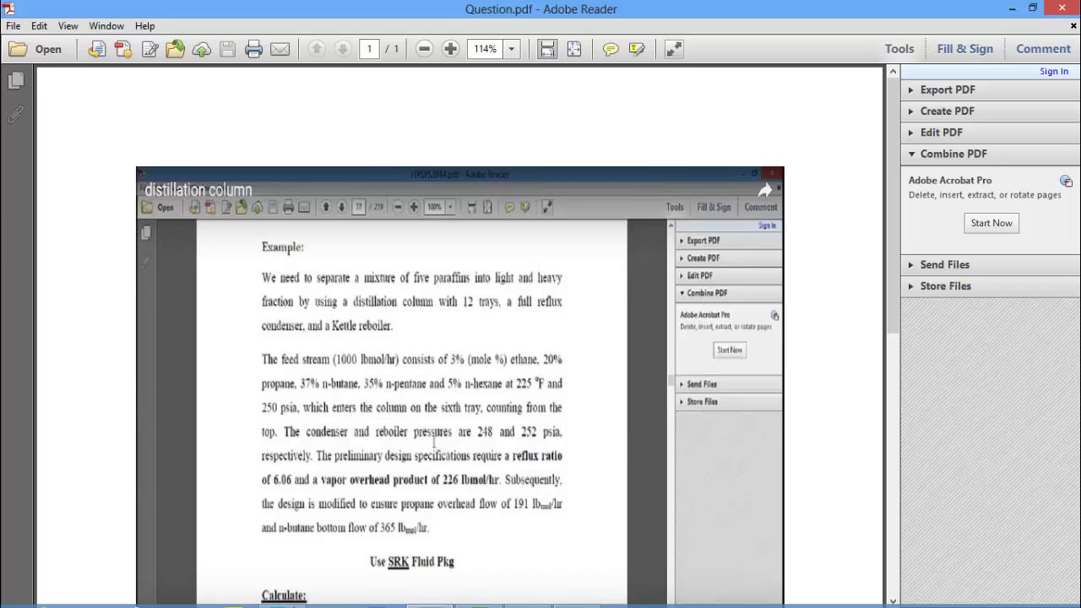
{"action": "left_click", "coordinate": [284, 593]}
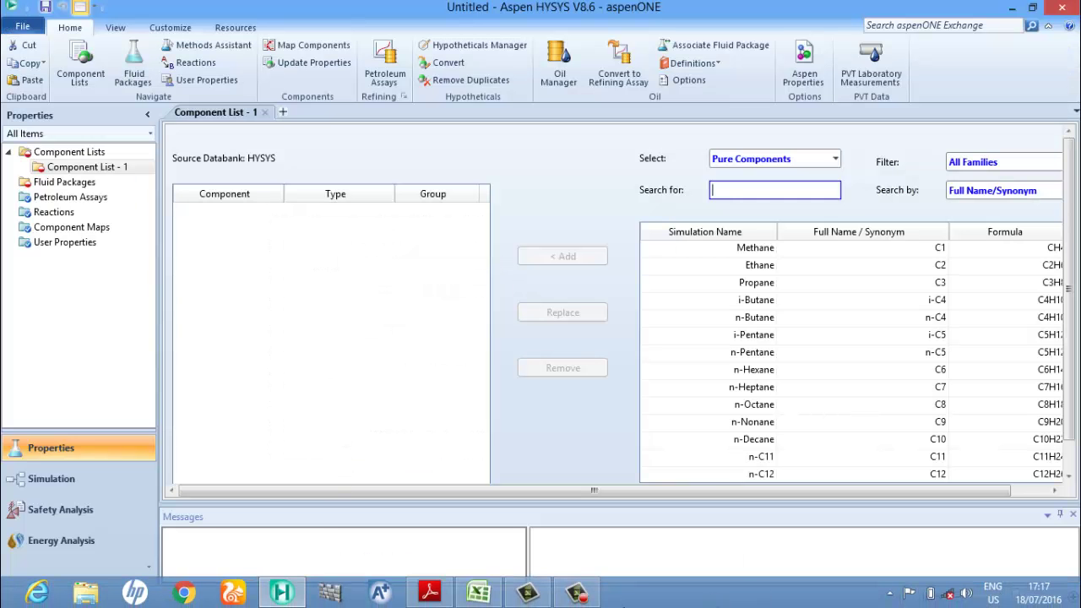
{"action": "left_click", "coordinate": [577, 593]}
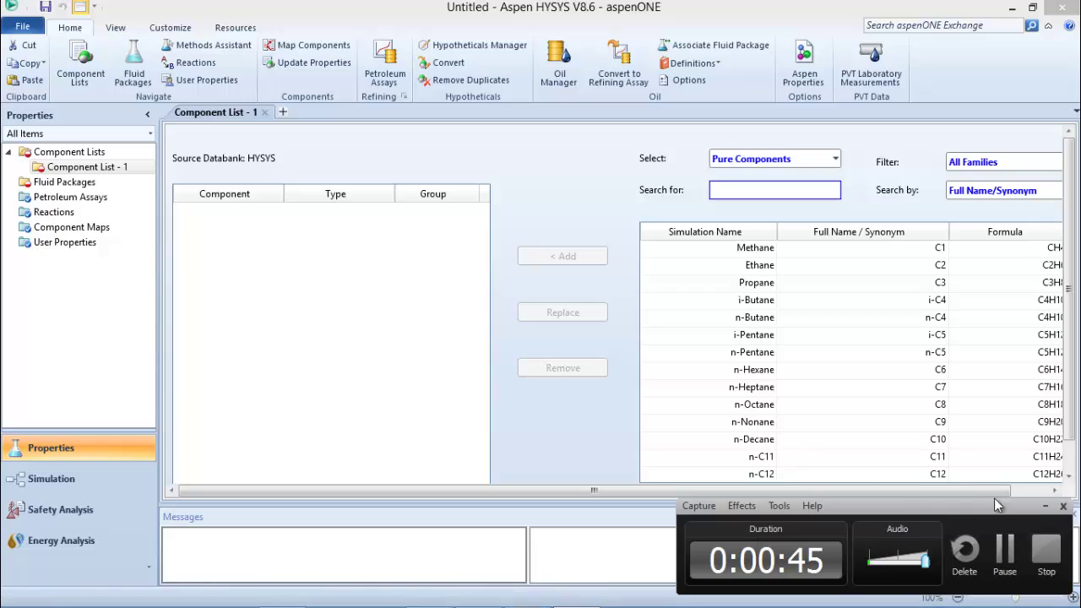
{"action": "left_click", "coordinate": [1046, 506]}
{"action": "left_click", "coordinate": [767, 267]}
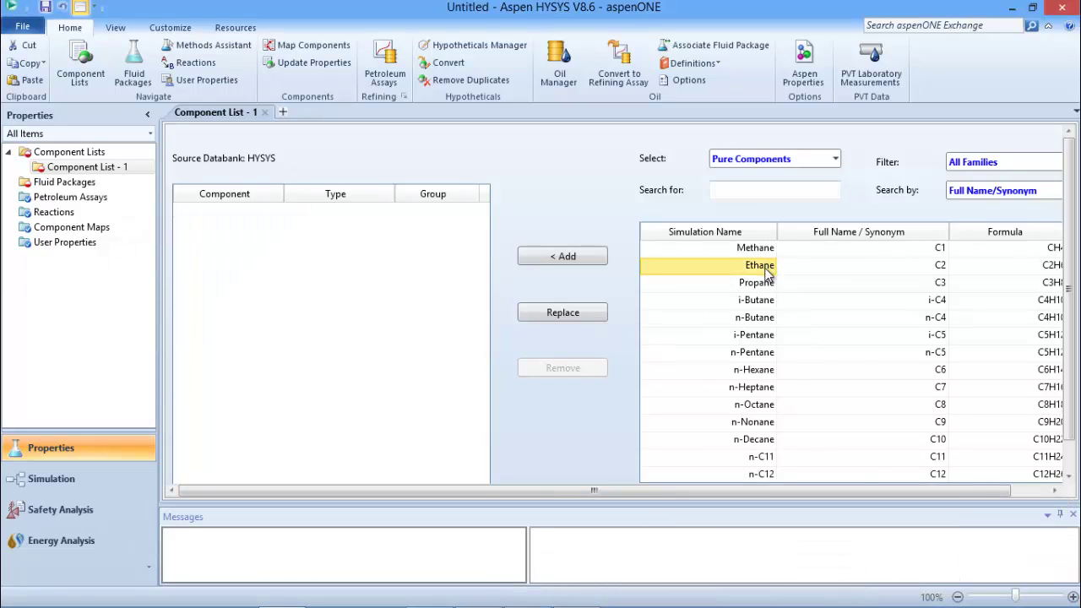
{"action": "left_click", "coordinate": [755, 287], "text": "ctrl"}
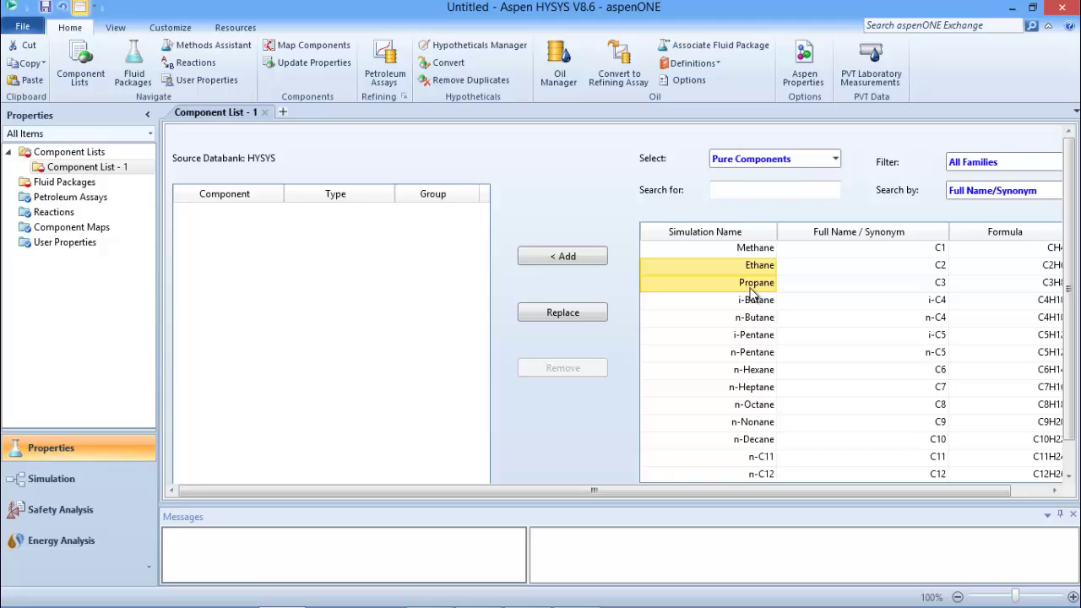
{"action": "left_click", "coordinate": [751, 322], "text": "ctrl"}
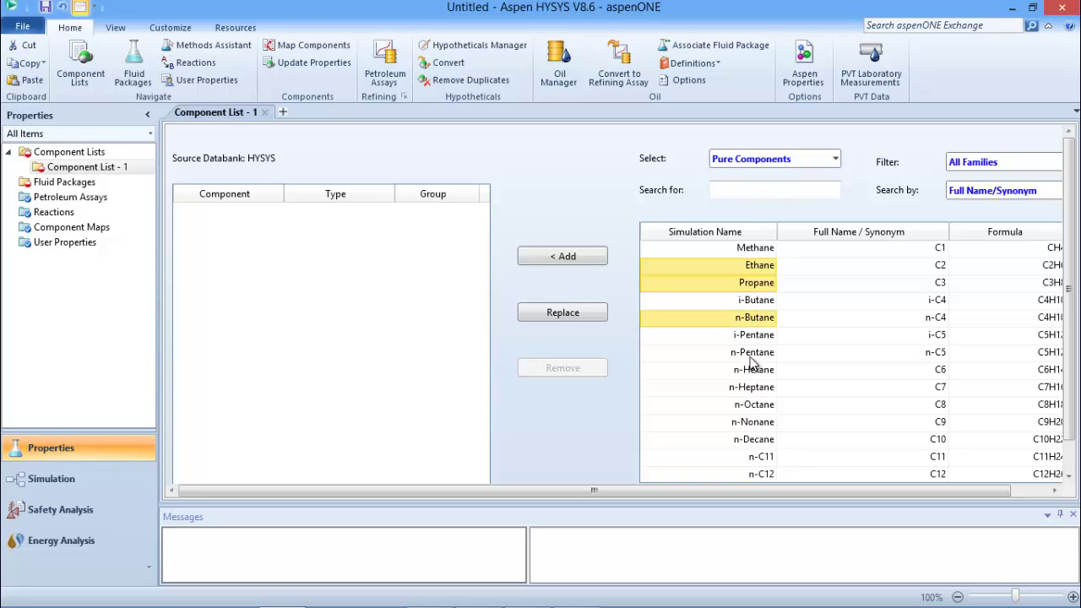
{"action": "left_click", "coordinate": [751, 355], "text": "ctrl"}
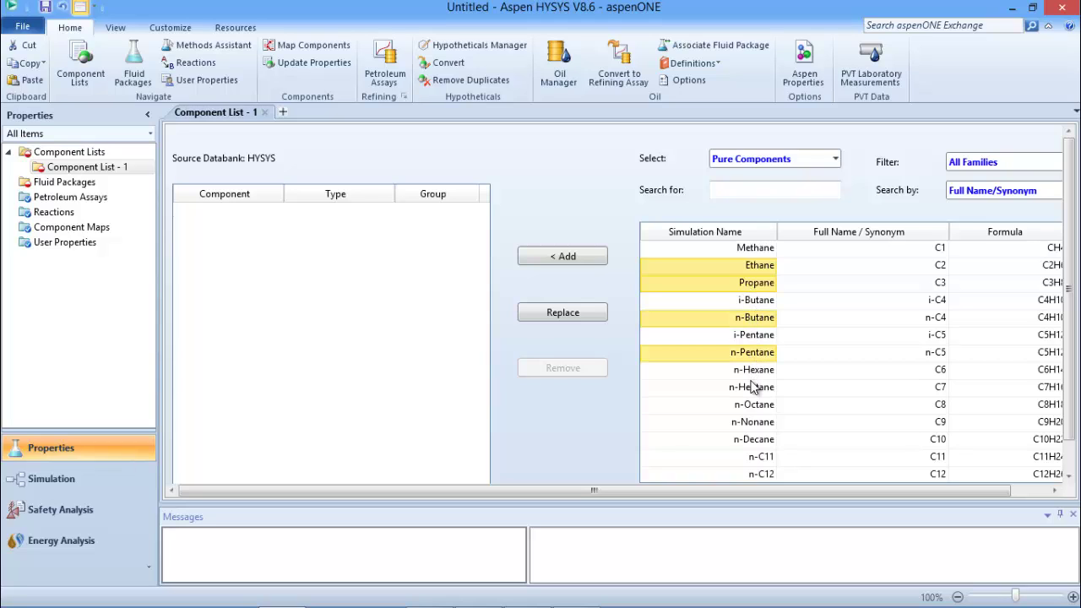
{"action": "left_click", "coordinate": [751, 373], "text": "ctrl"}
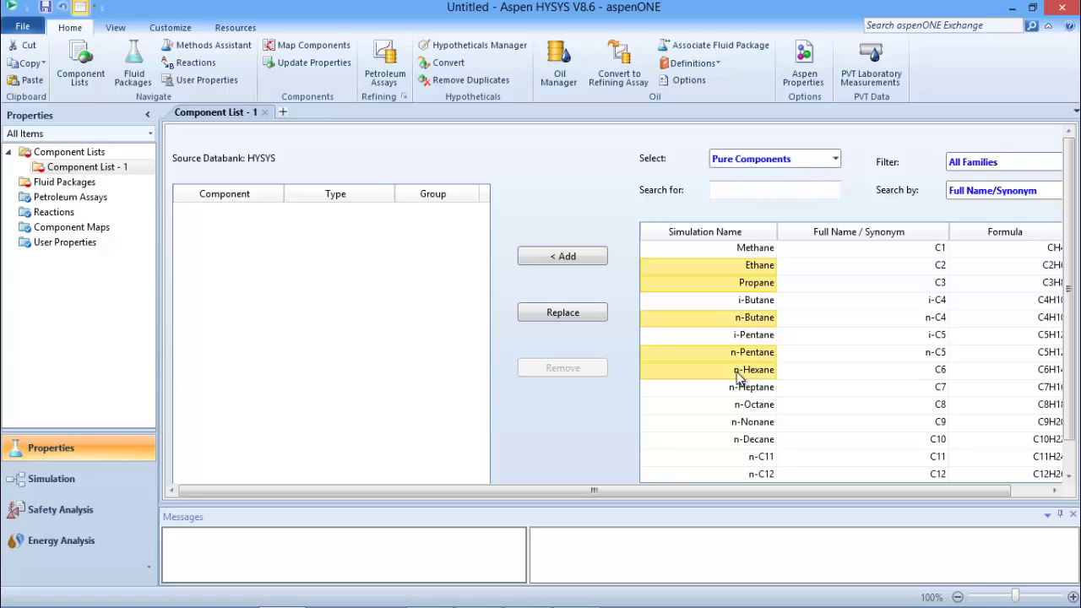
{"action": "left_click", "coordinate": [566, 258]}
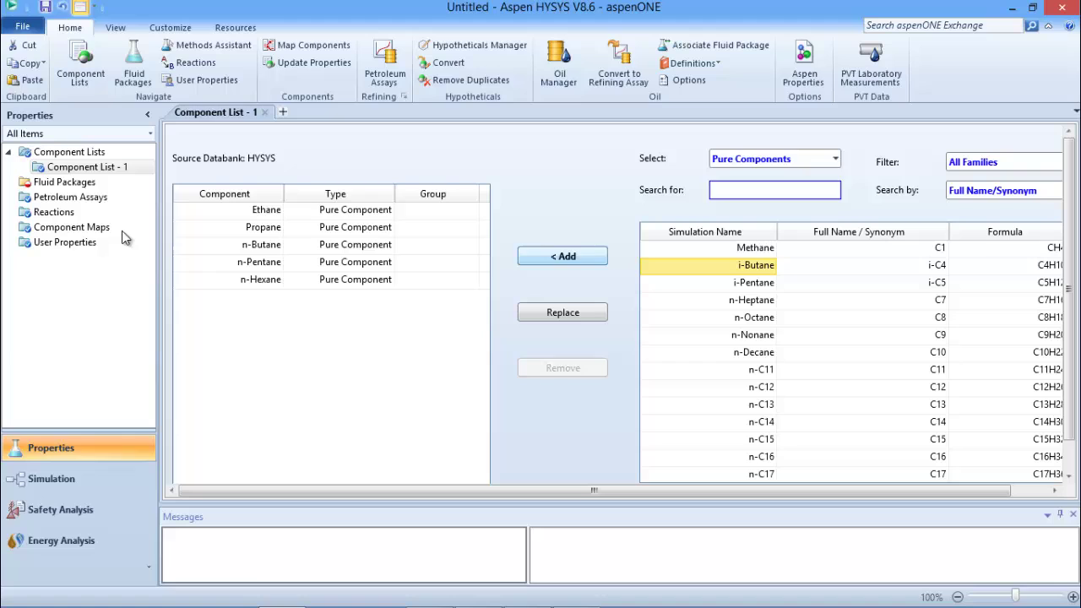
Create a fluid package and assign it the SRK property package required by Question.pdf.
{"action": "left_click", "coordinate": [71, 186]}
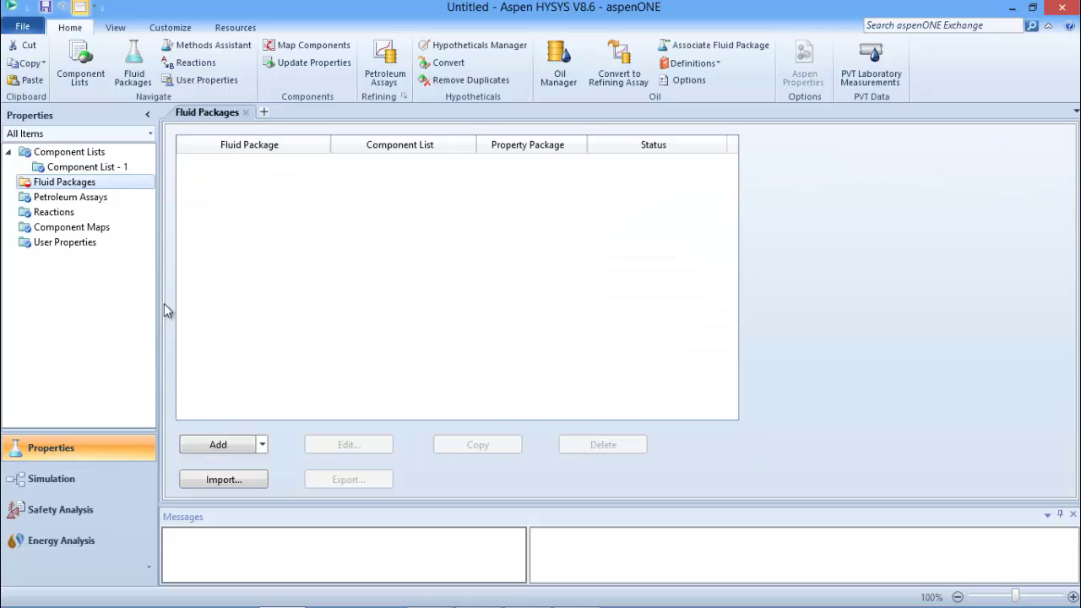
{"action": "left_click", "coordinate": [217, 445]}
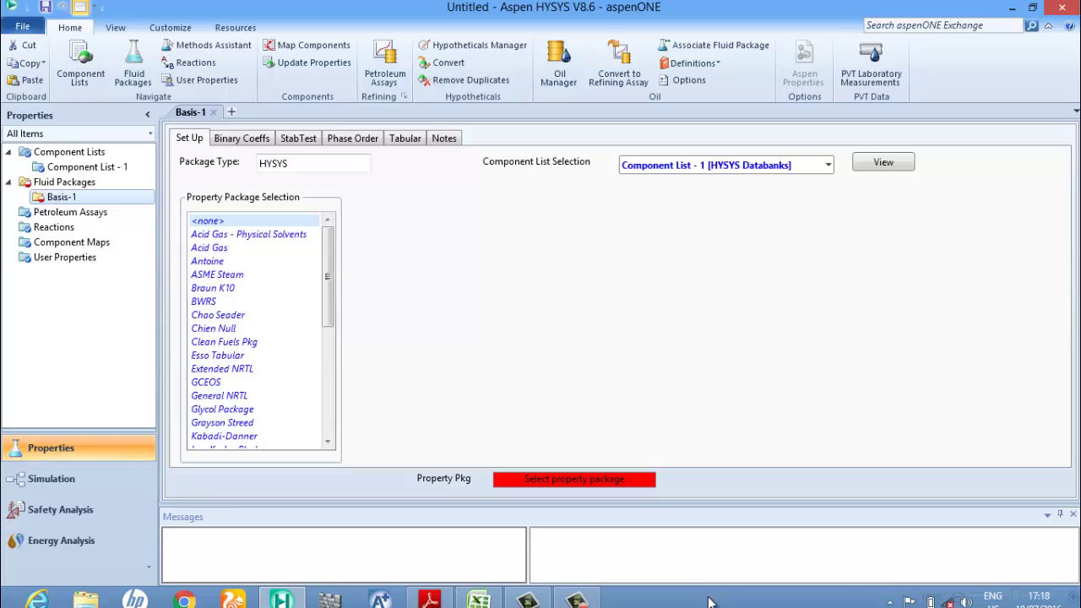
{"action": "left_click", "coordinate": [430, 594]}
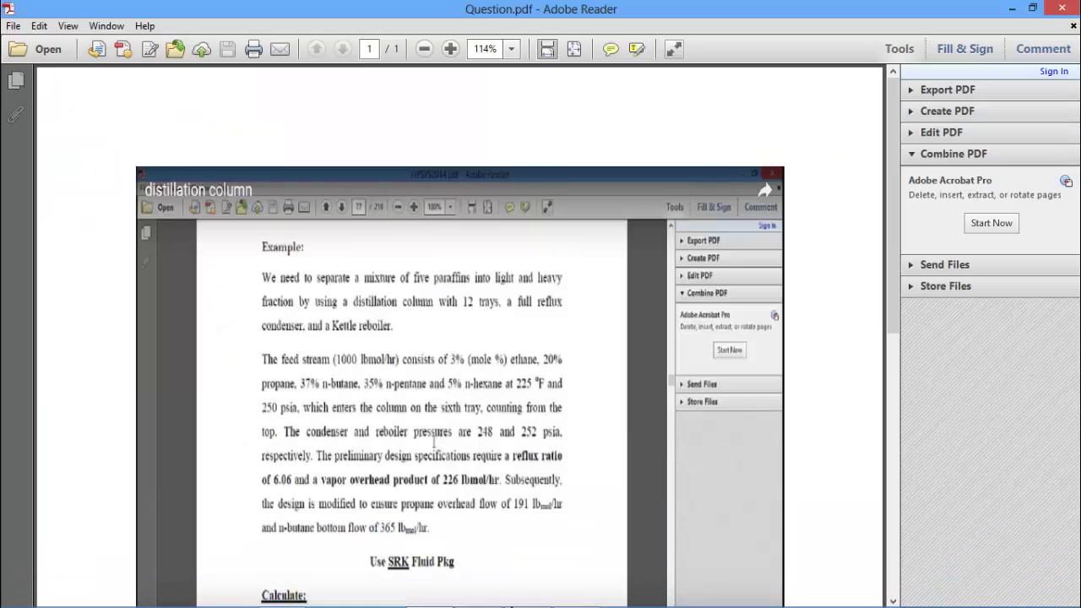
{"action": "mouse_move", "coordinate": [506, 601]}
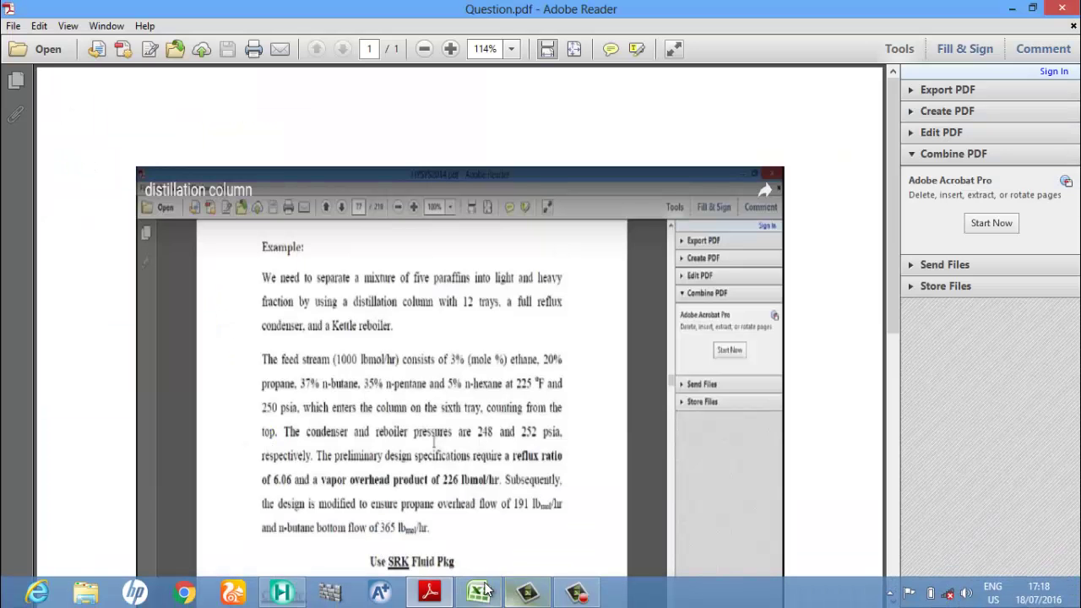
{"action": "left_click", "coordinate": [286, 593]}
{"action": "scroll", "coordinate": [277, 336], "scroll_direction": "down", "scroll_amount": 2}
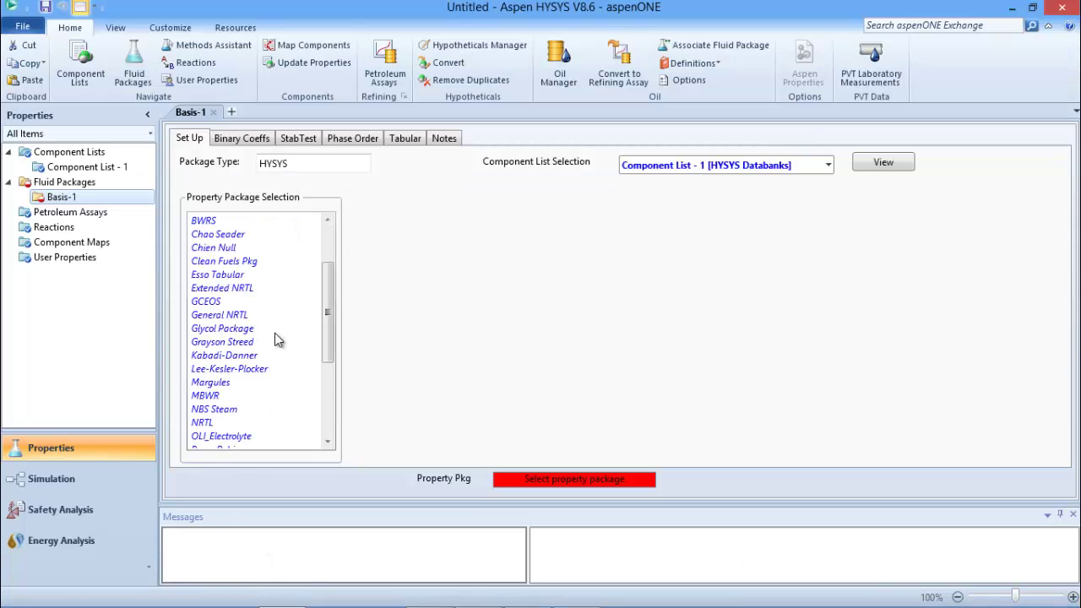
{"action": "scroll", "coordinate": [253, 392], "scroll_direction": "down", "scroll_amount": 1}
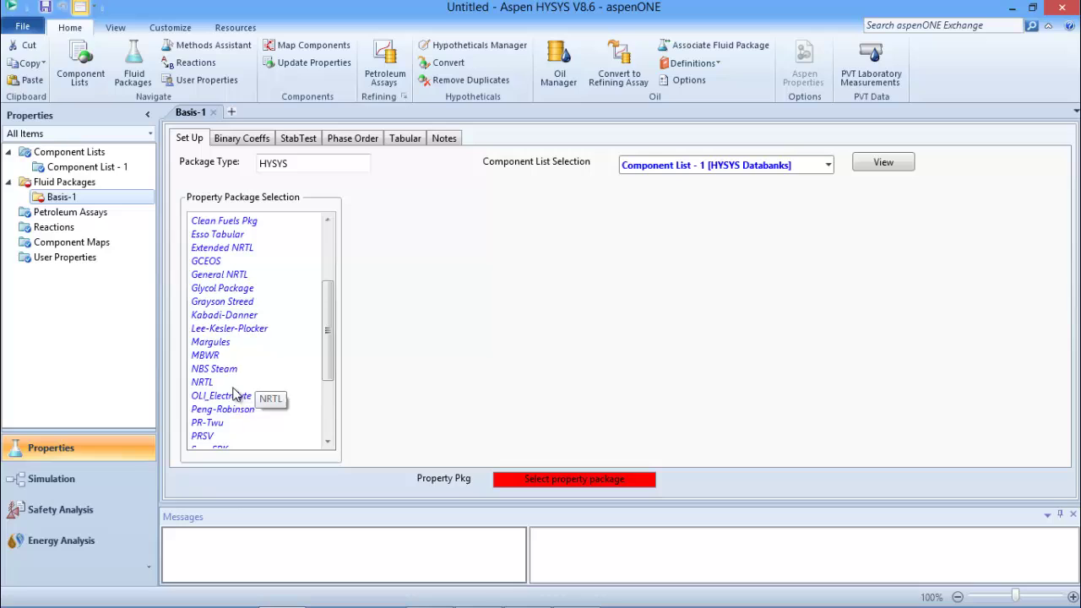
{"action": "scroll", "coordinate": [237, 395], "scroll_direction": "down", "scroll_amount": 1}
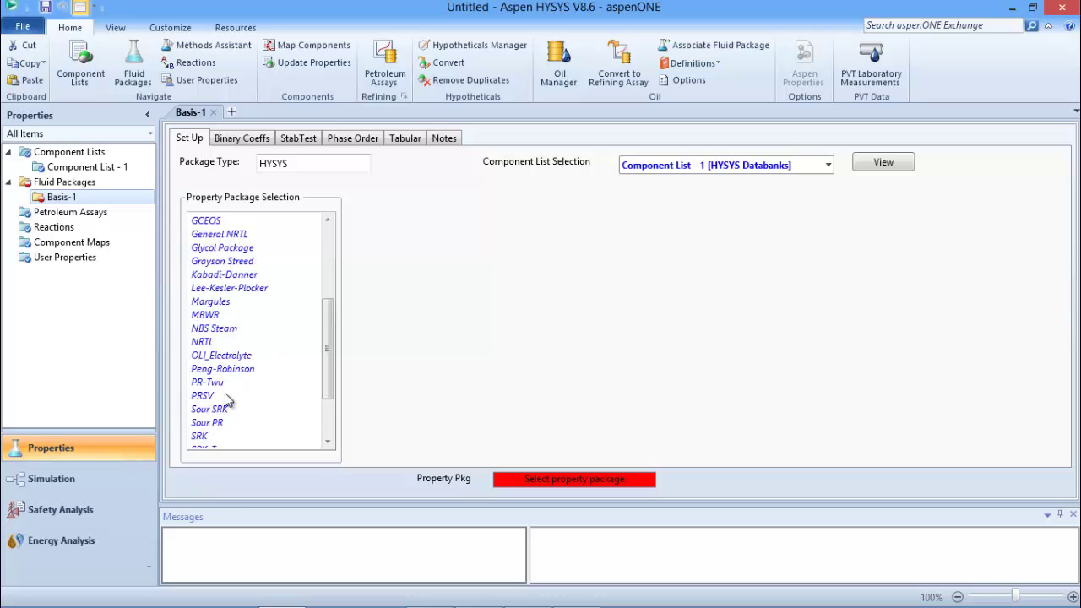
{"action": "left_click", "coordinate": [203, 437]}
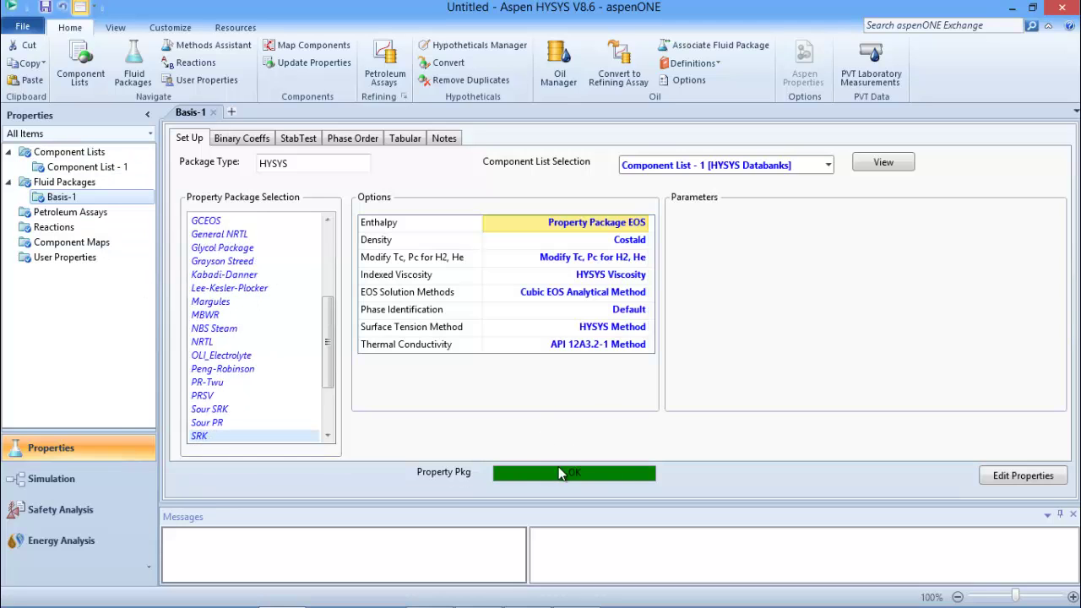
Enter the simulation environment and place a material stream on the empty flowsheet.
{"action": "left_click", "coordinate": [97, 479]}
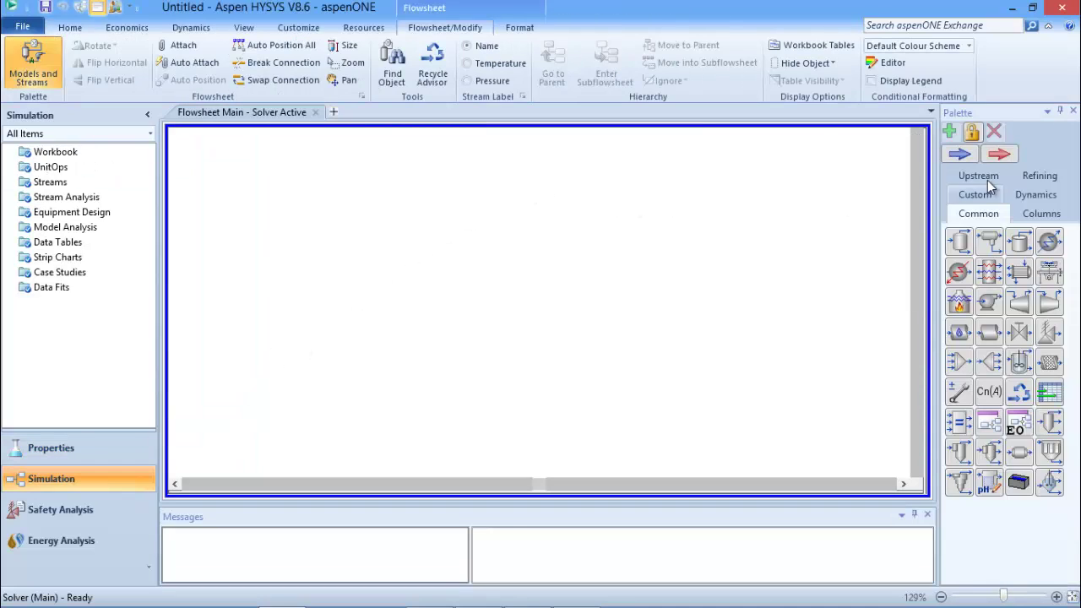
{"action": "left_click", "coordinate": [959, 154]}
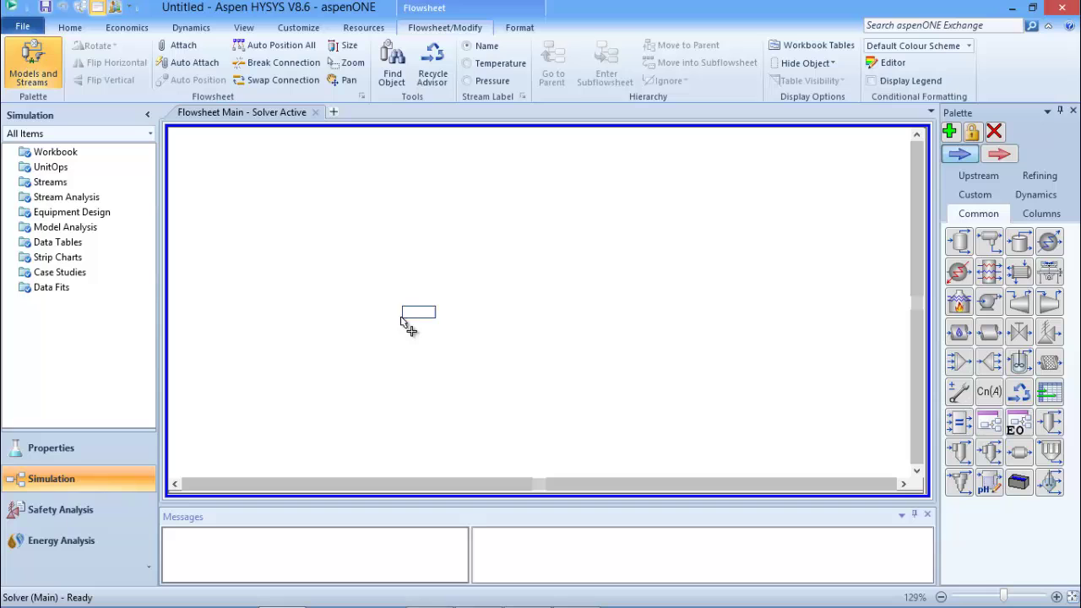
{"action": "left_click", "coordinate": [359, 319]}
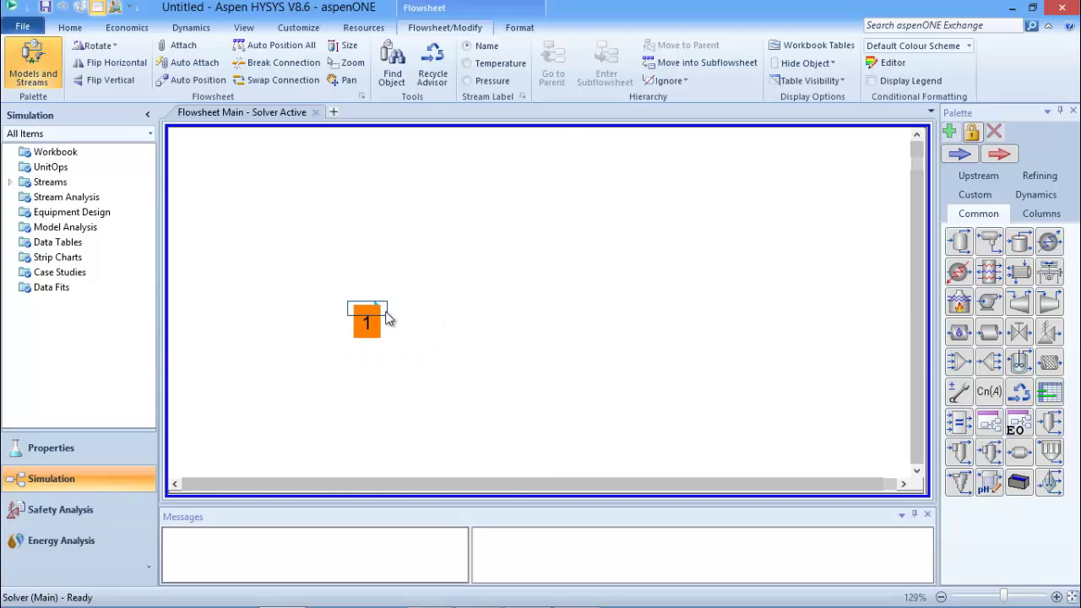
Open the properties of the new material stream and rename the stream as feed.
{"action": "double_click", "coordinate": [369, 306]}
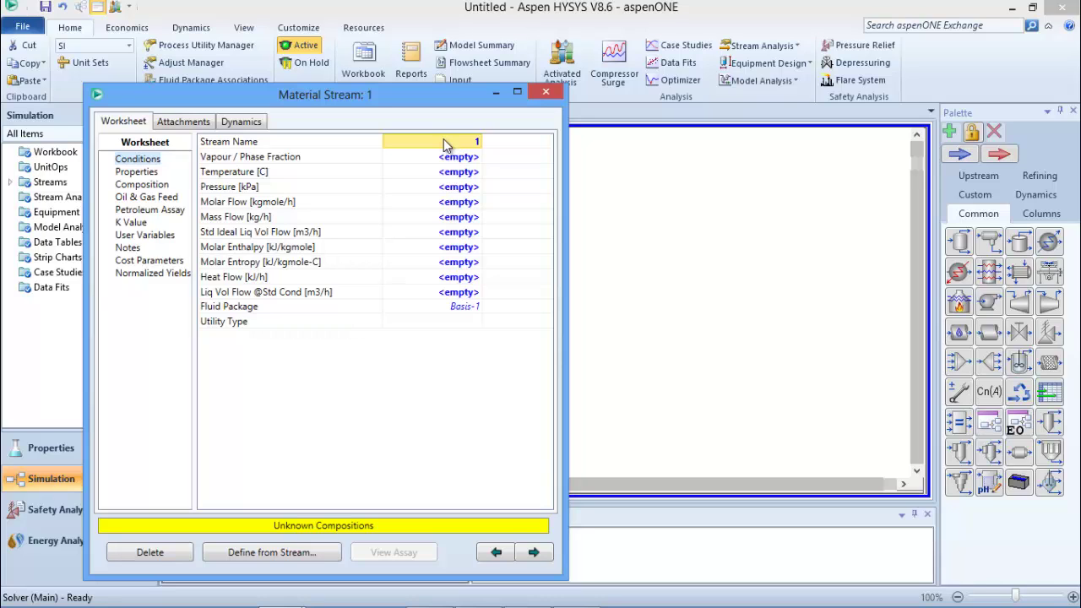
{"action": "left_click", "coordinate": [545, 92]}
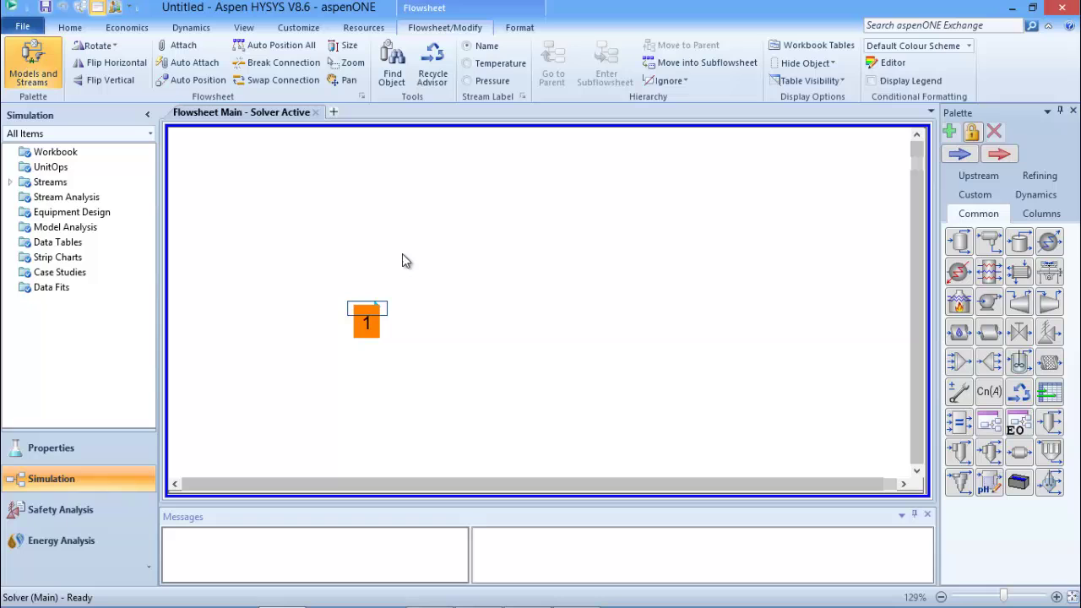
{"action": "double_click", "coordinate": [366, 318]}
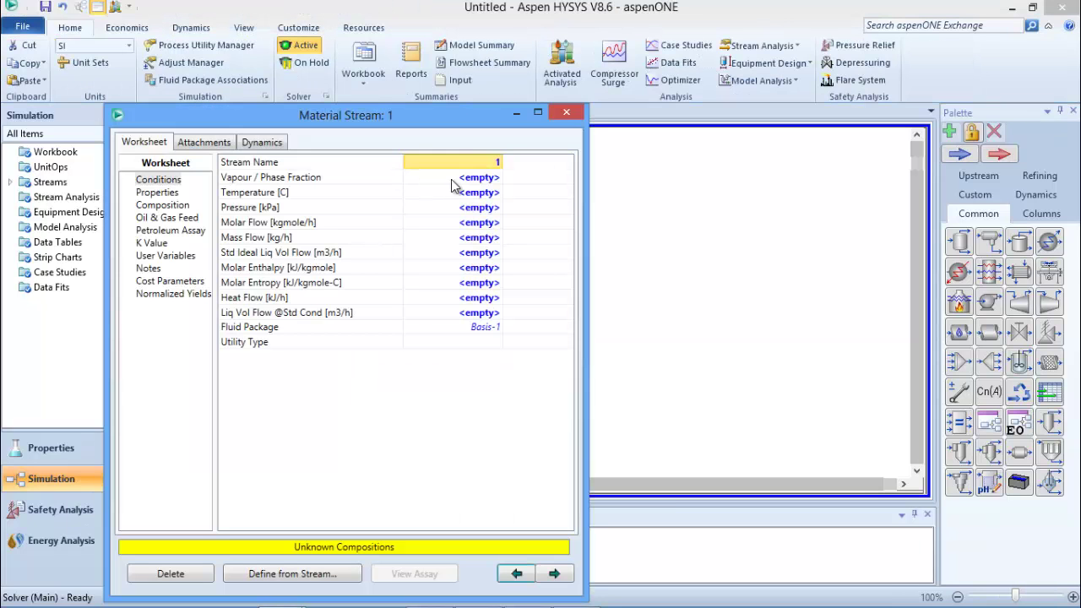
{"action": "type", "text": "fe"}
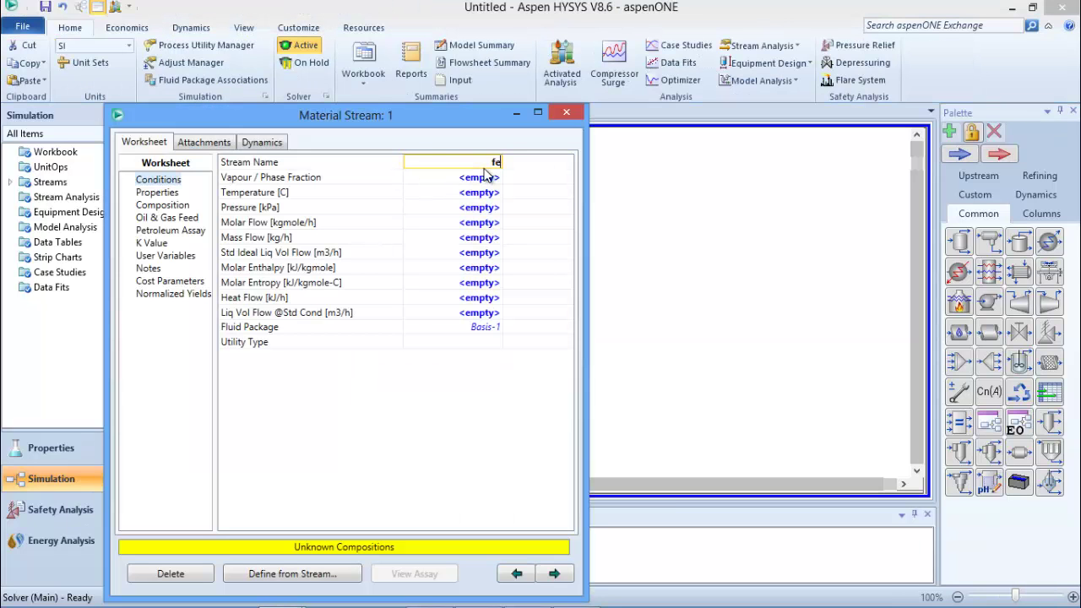
{"action": "type", "text": "ed"}
{"action": "key", "text": "Return"}
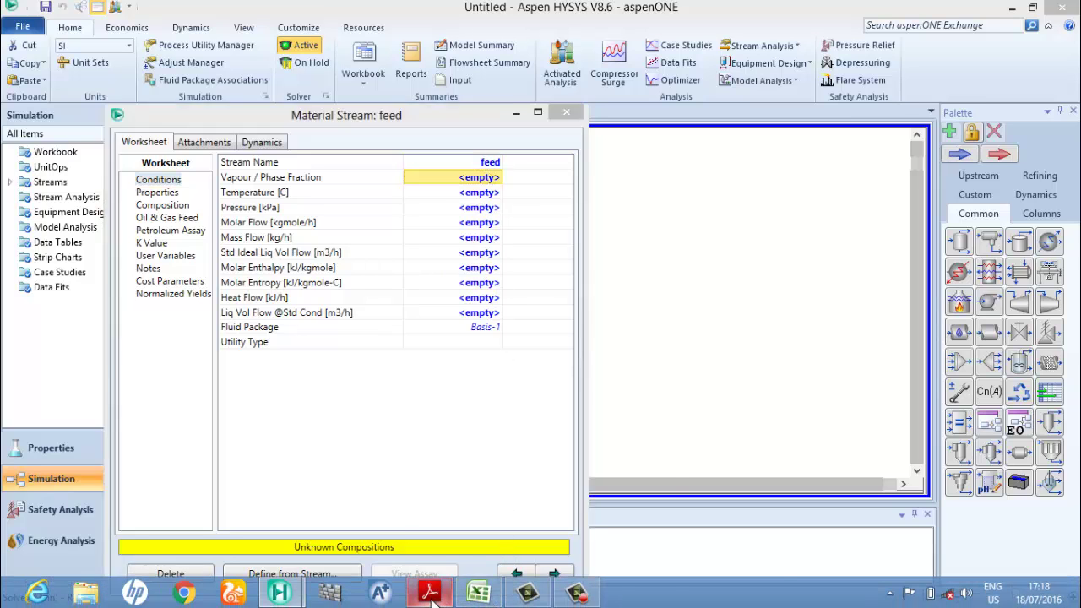
Check the feed conditions in Question.pdf and set the feed stream's temperature to 225 F in Aspen HYSYS.
{"action": "left_click", "coordinate": [439, 594]}
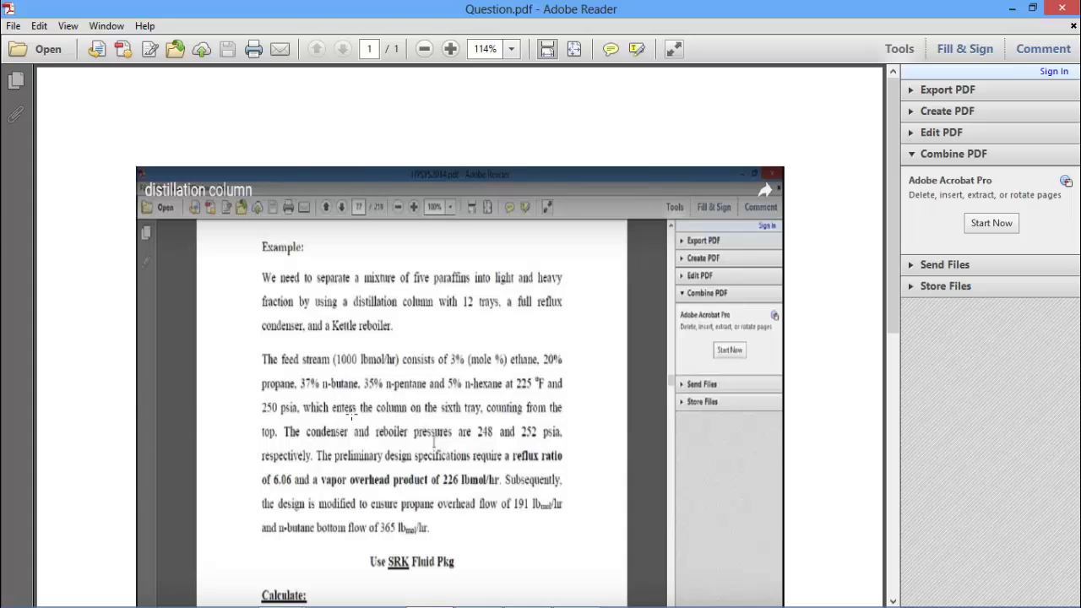
{"action": "left_click", "coordinate": [429, 595]}
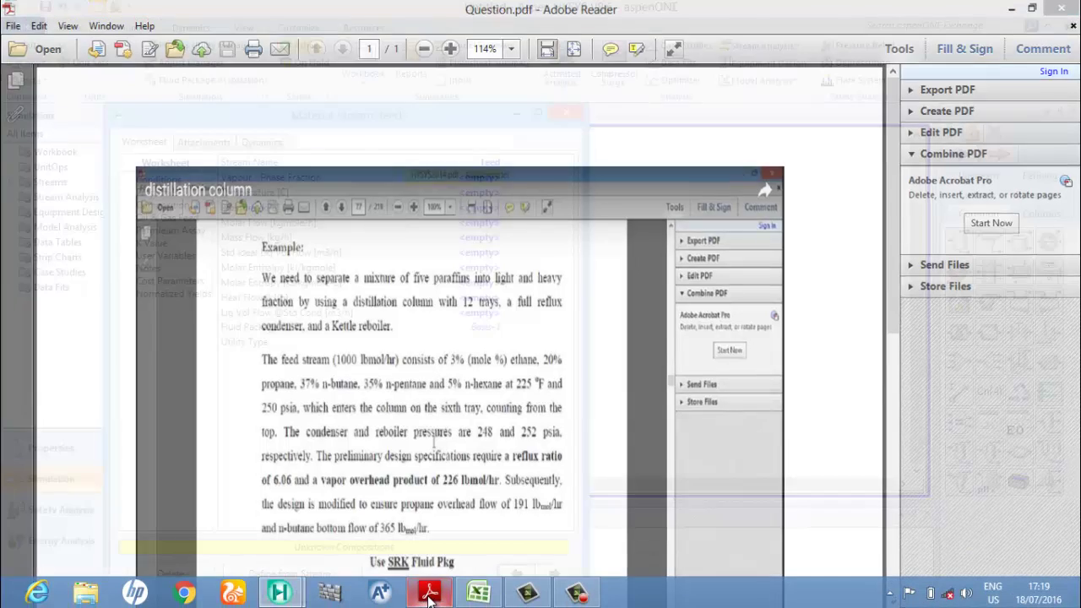
{"action": "left_click", "coordinate": [473, 194]}
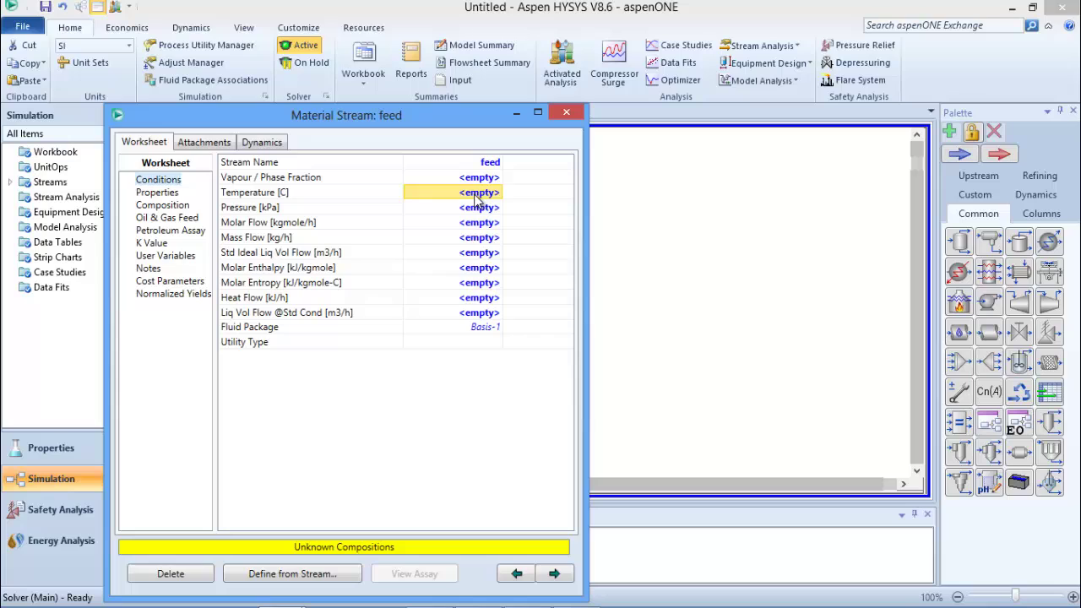
{"action": "type", "text": "2"}
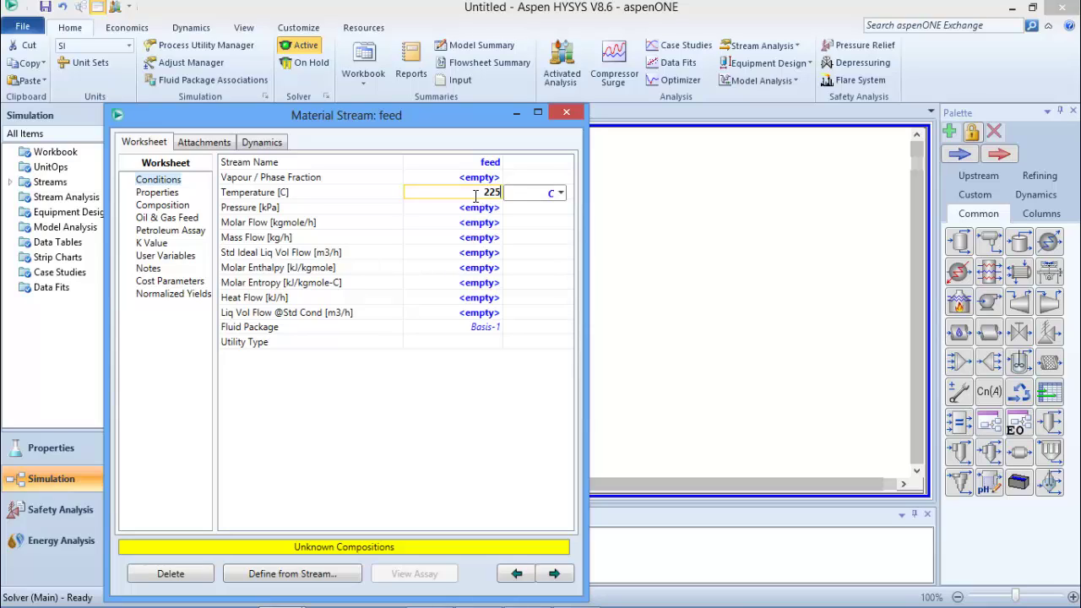
{"action": "type", "text": "25"}
{"action": "left_click", "coordinate": [561, 193]}
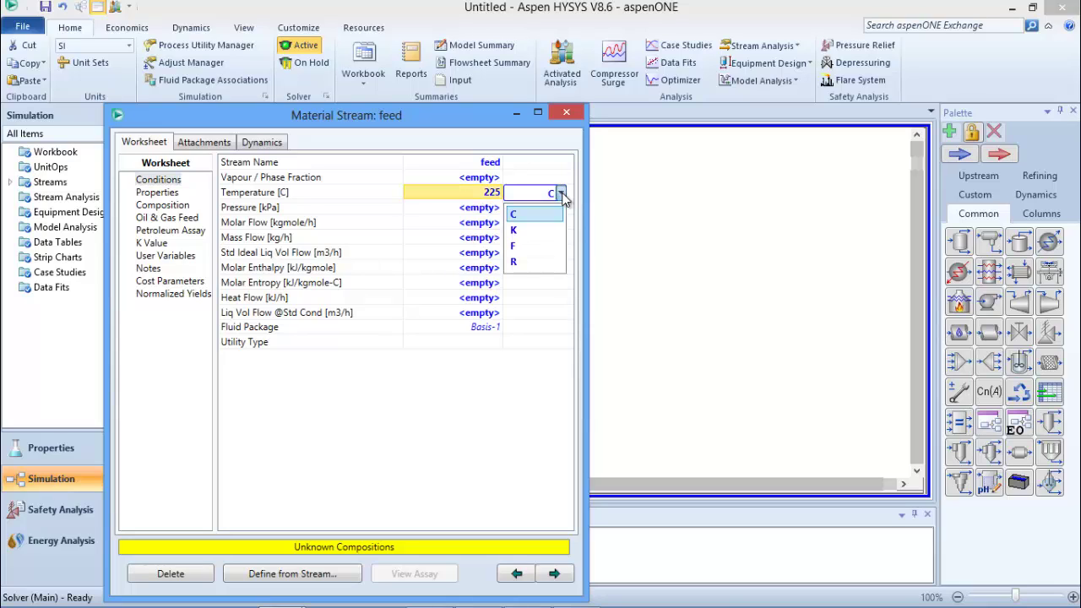
{"action": "left_click", "coordinate": [541, 246]}
Set the feed stream's pressure to 250 psia and its molar flow to 1000 lbmole/hr.
{"action": "left_click", "coordinate": [479, 211]}
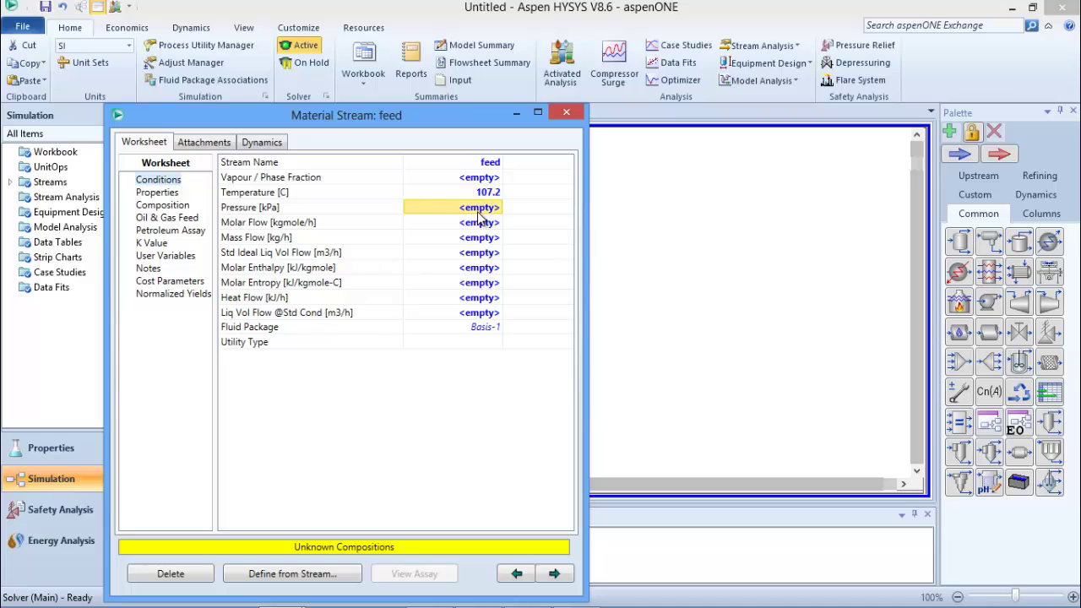
{"action": "type", "text": "250"}
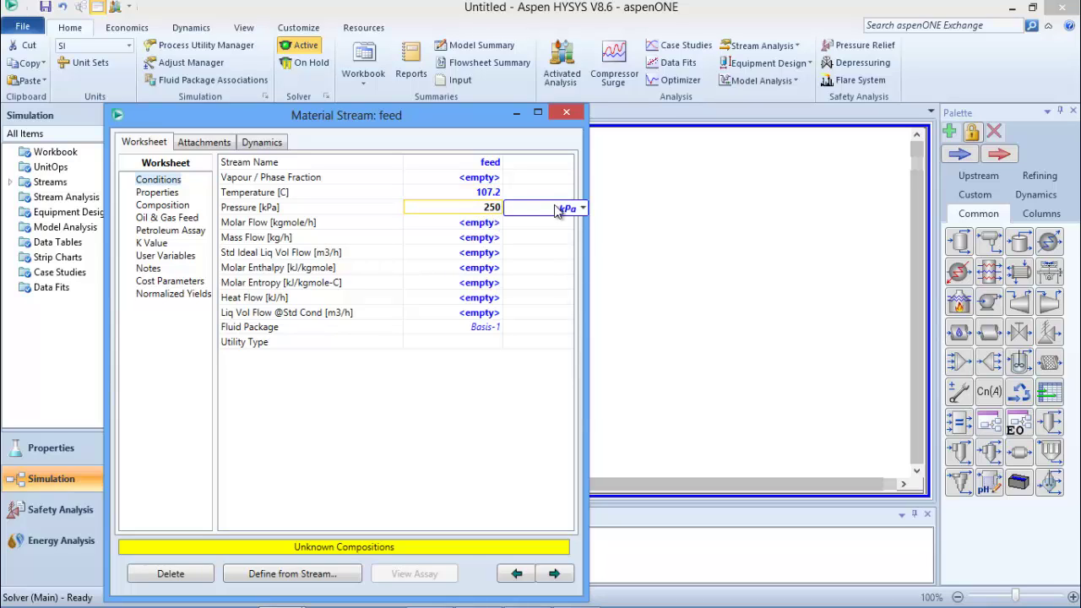
{"action": "left_click", "coordinate": [583, 208]}
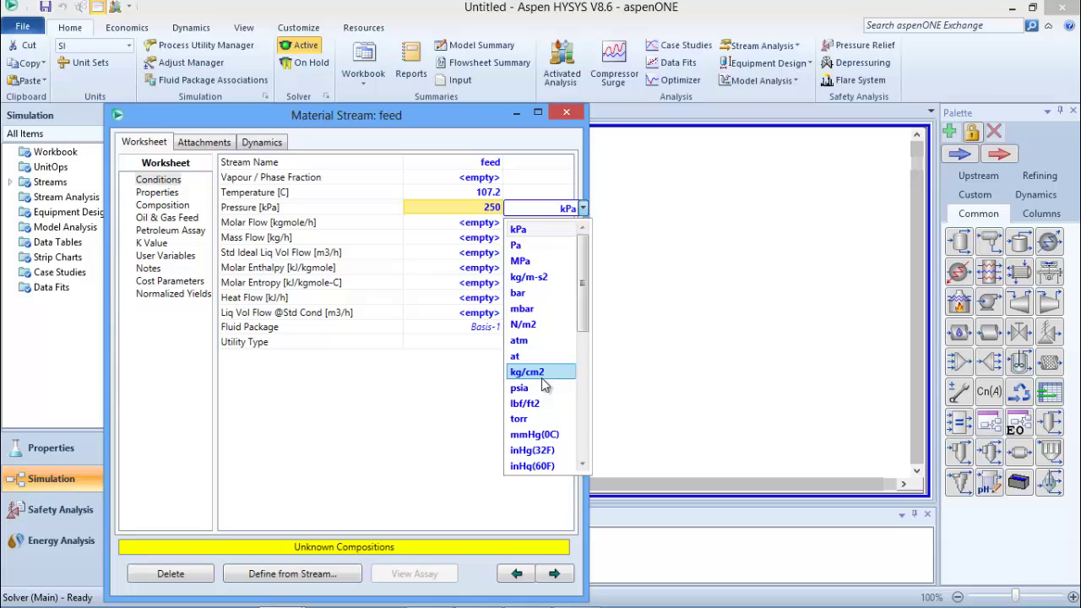
{"action": "left_click", "coordinate": [538, 387]}
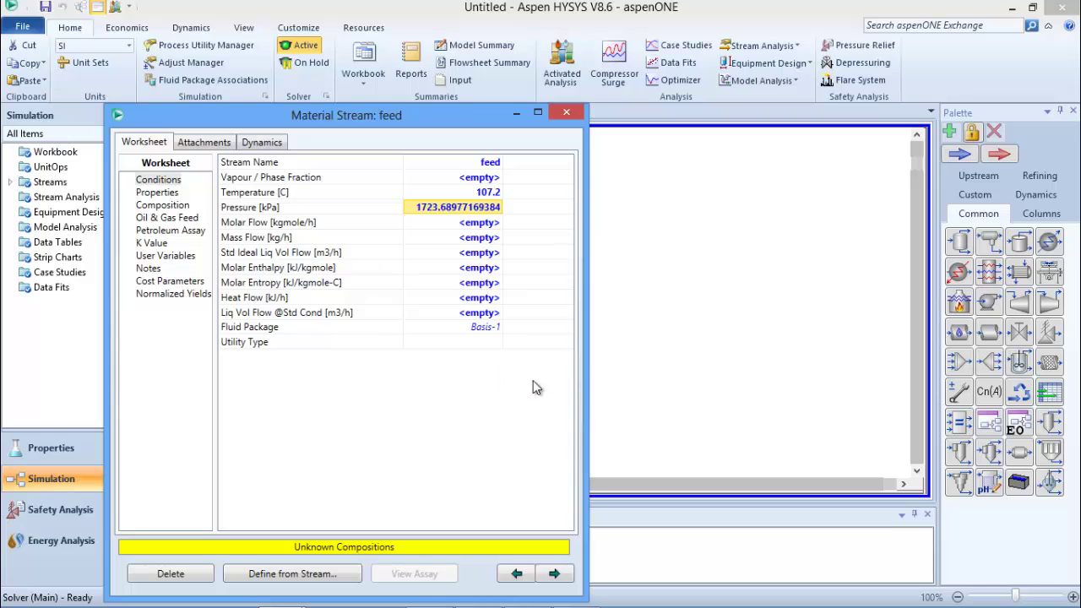
{"action": "left_click", "coordinate": [474, 224]}
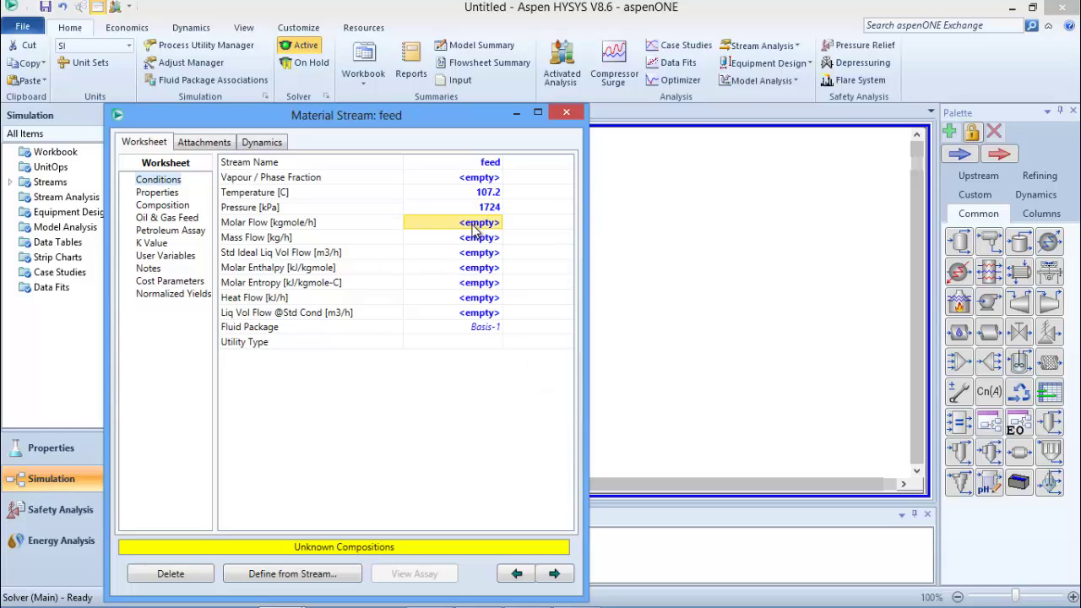
{"action": "type", "text": "1000"}
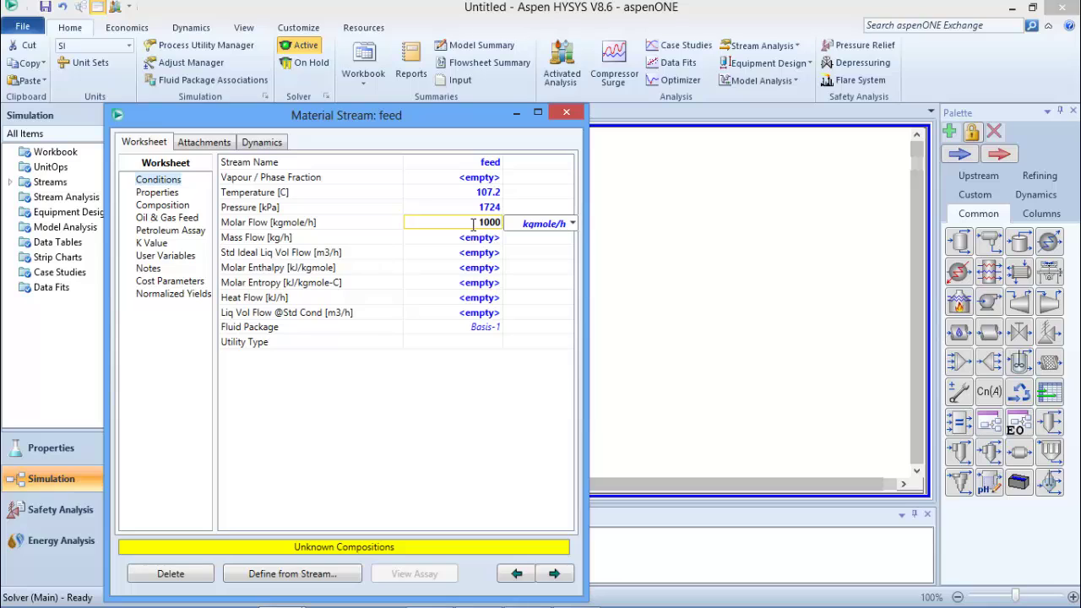
{"action": "left_click", "coordinate": [573, 224]}
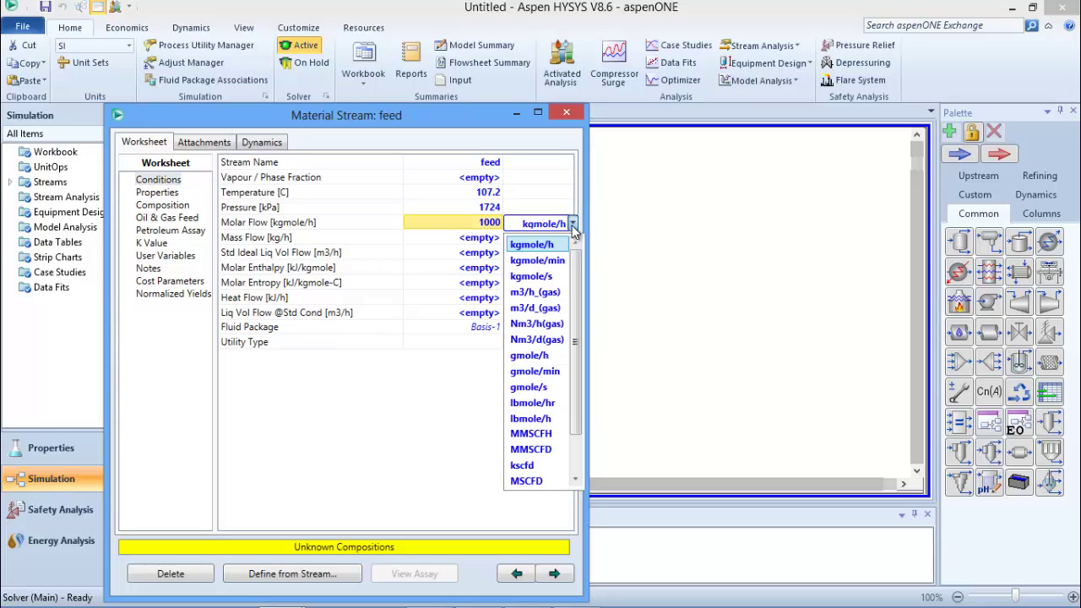
{"action": "left_click", "coordinate": [542, 404]}
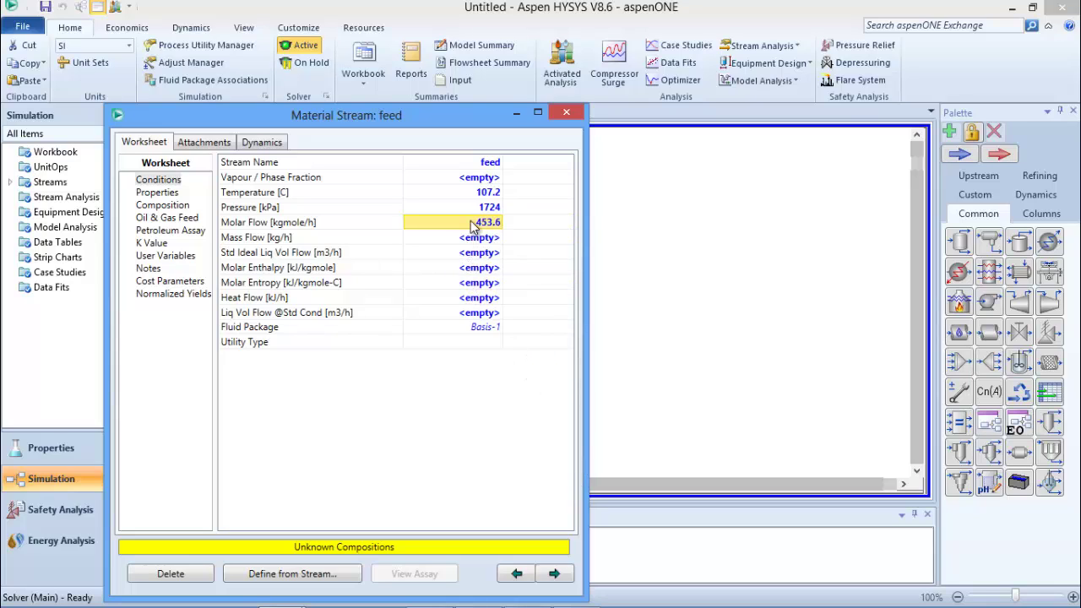
Open the composition input for the feed stream and set the ethane mole fraction to 0.03.
{"action": "mouse_move", "coordinate": [473, 227]}
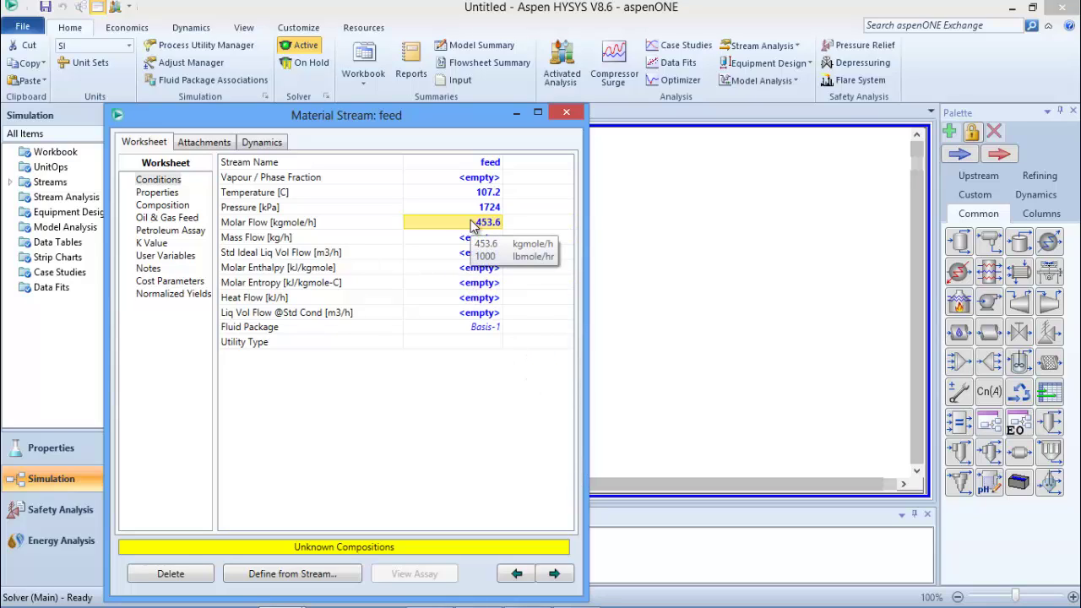
{"action": "double_click", "coordinate": [473, 223]}
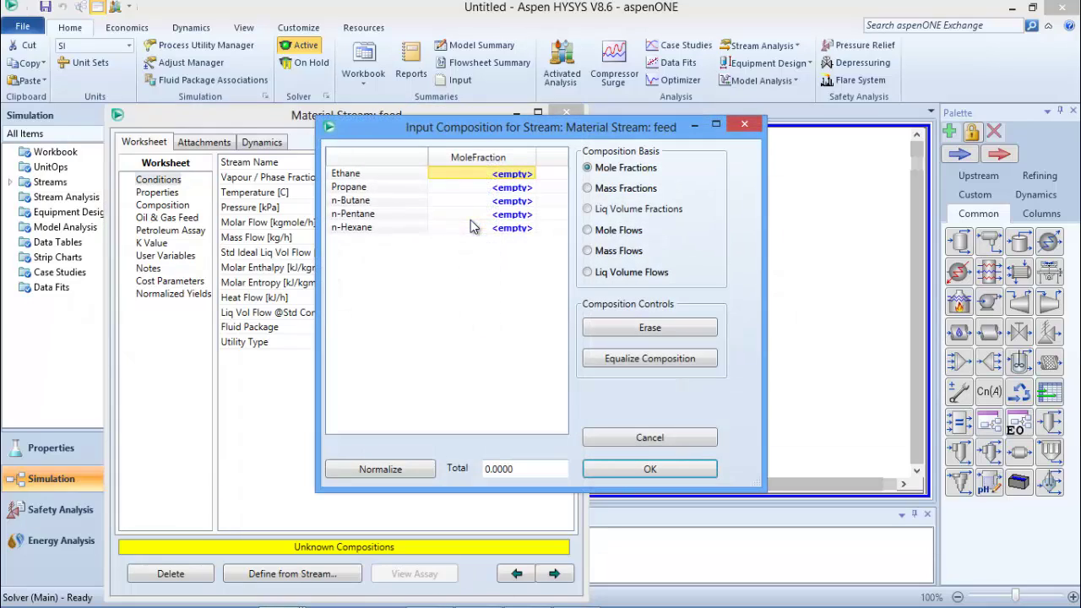
{"action": "left_click", "coordinate": [509, 177]}
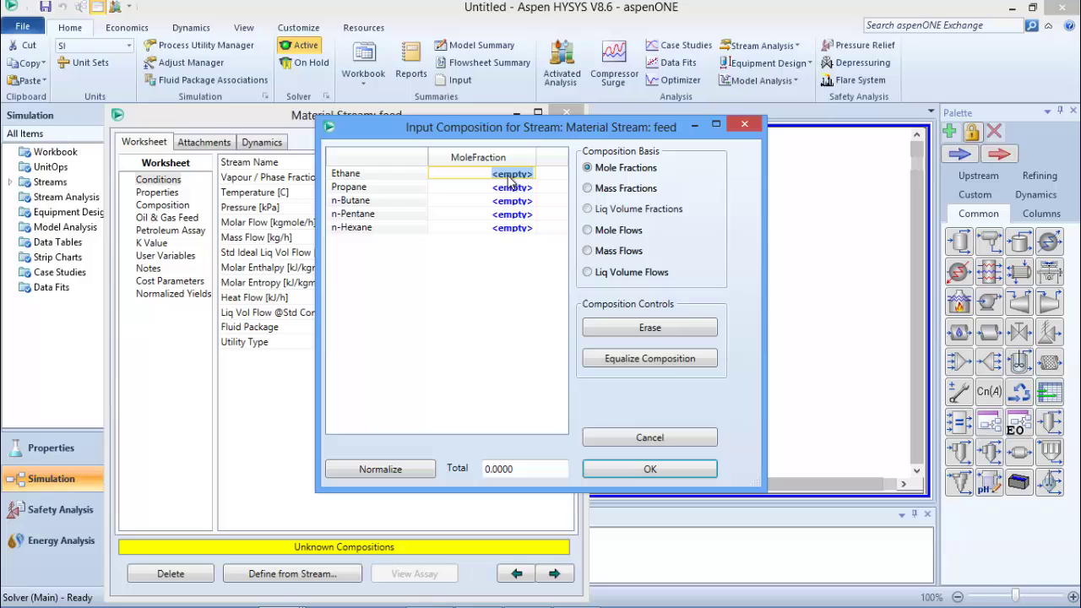
{"action": "key", "text": "BackSpace"}
{"action": "type", "text": ".03"}
{"action": "key", "text": "Return"}
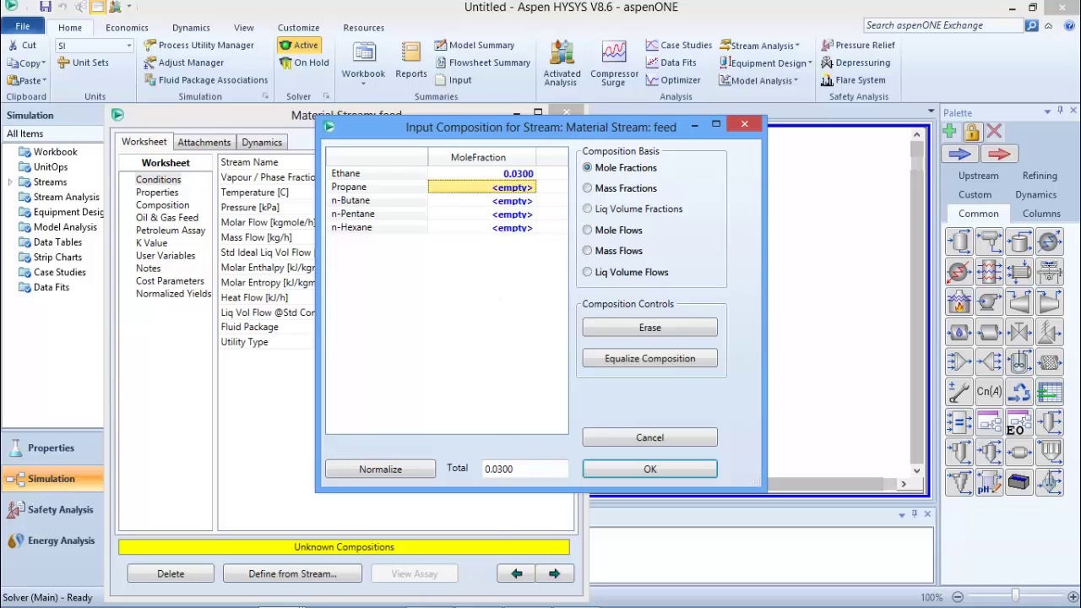
Check the feed composition in Question.pdf and set the propane mole fraction to 0.2 in Aspen HYSYS.
{"action": "mouse_move", "coordinate": [525, 591]}
{"action": "left_click", "coordinate": [429, 591]}
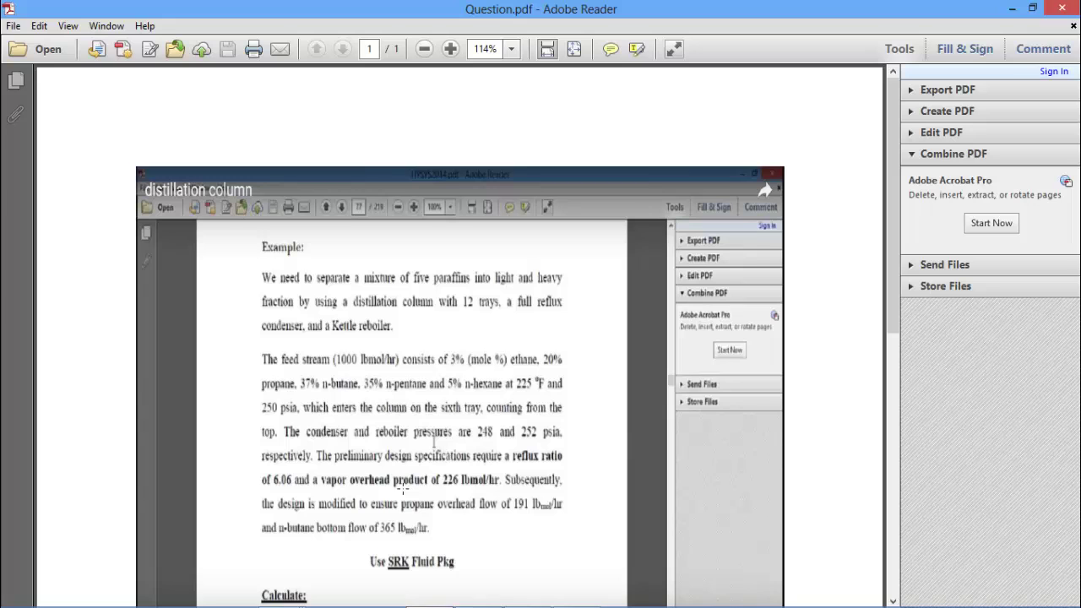
{"action": "mouse_move", "coordinate": [490, 600]}
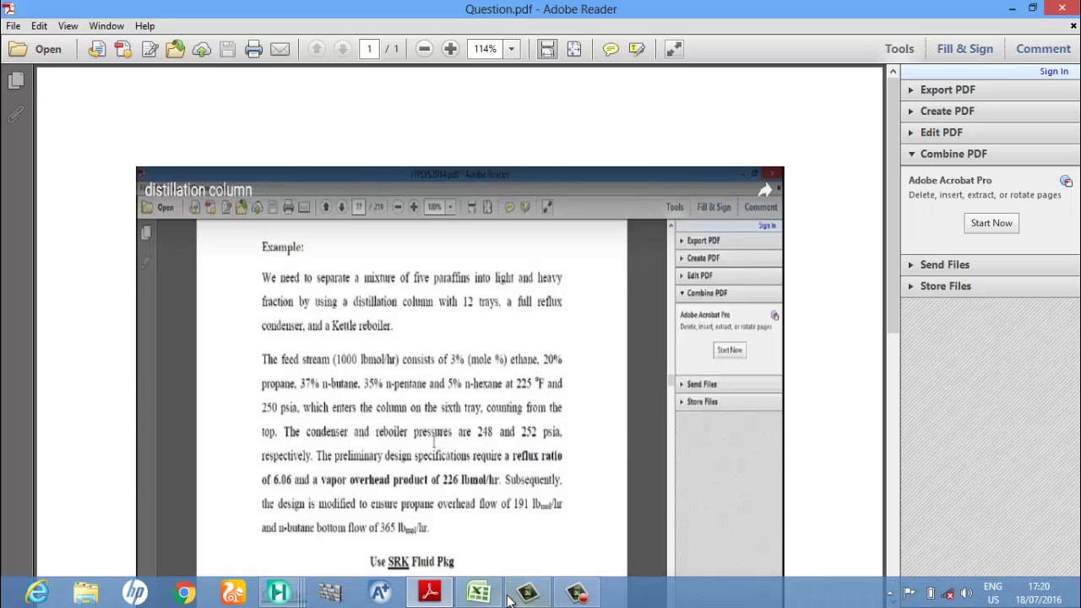
{"action": "left_click", "coordinate": [433, 596]}
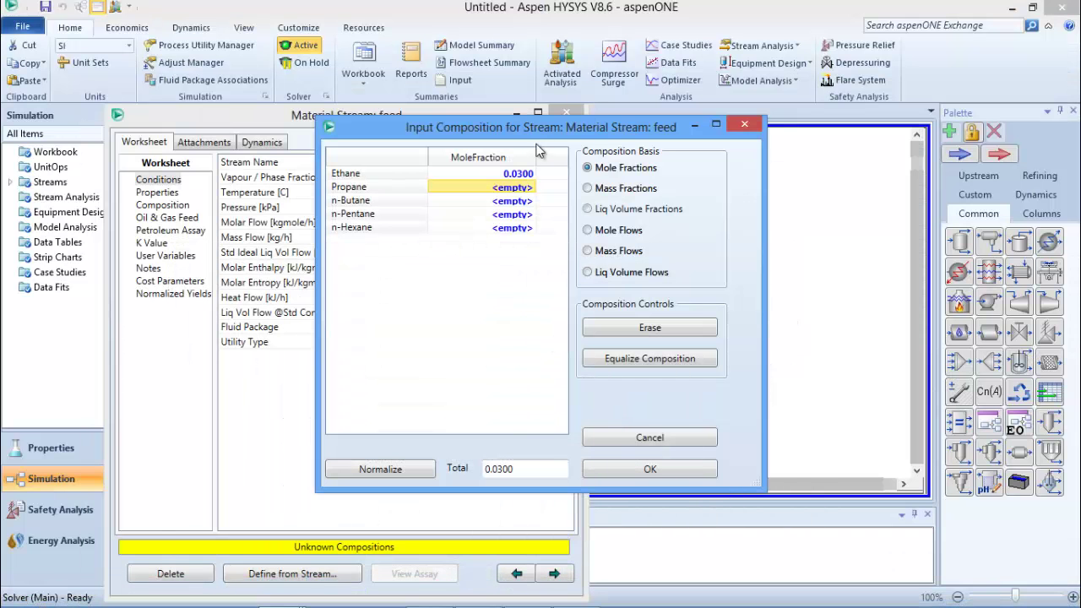
{"action": "left_click", "coordinate": [510, 189]}
{"action": "key", "text": "BackSpace"}
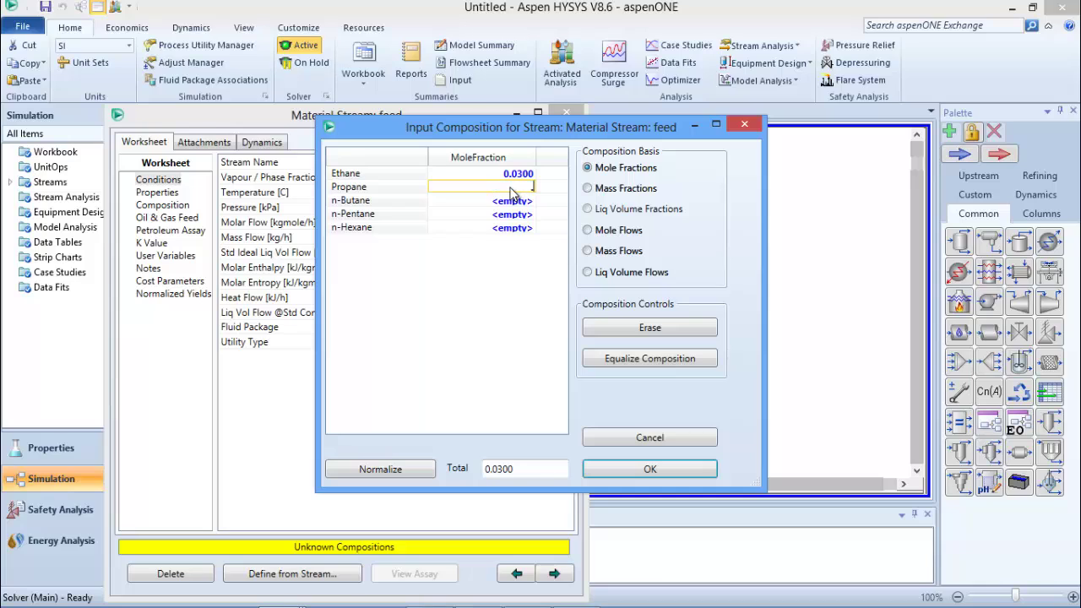
{"action": "type", "text": ".2"}
{"action": "key", "text": "Return"}
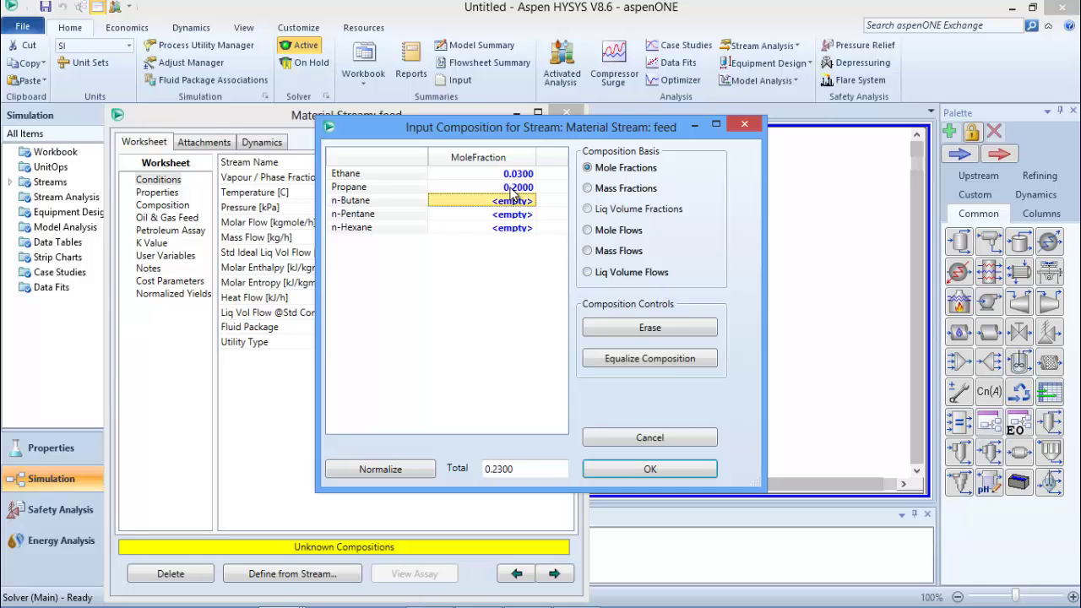
Set the mole fractions of n-butane to 0.37, n-pentane to 0.35 and n-hexane to 0.05, and accept the feed composition.
{"action": "key", "text": "BackSpace"}
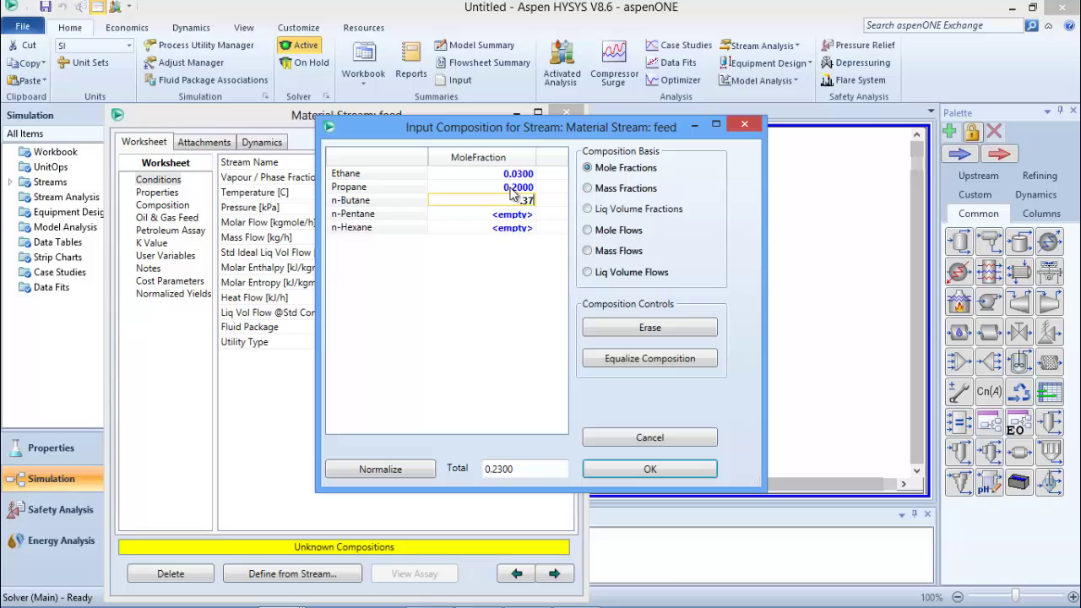
{"action": "type", "text": ".37"}
{"action": "key", "text": "Return"}
{"action": "key", "text": "BackSpace"}
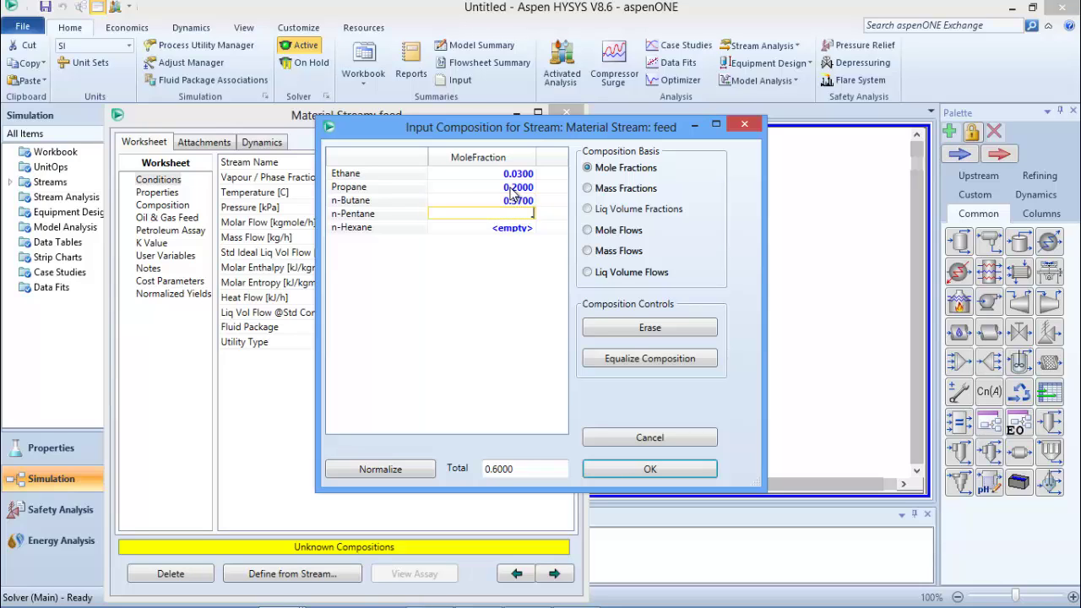
{"action": "key", "text": "Return"}
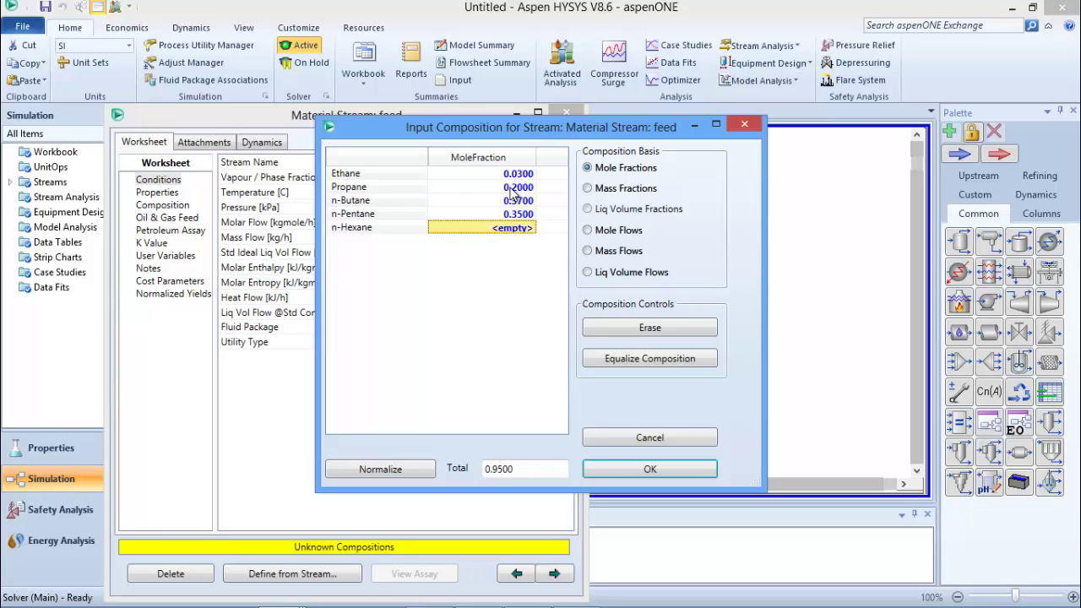
{"action": "key", "text": "BackSpace"}
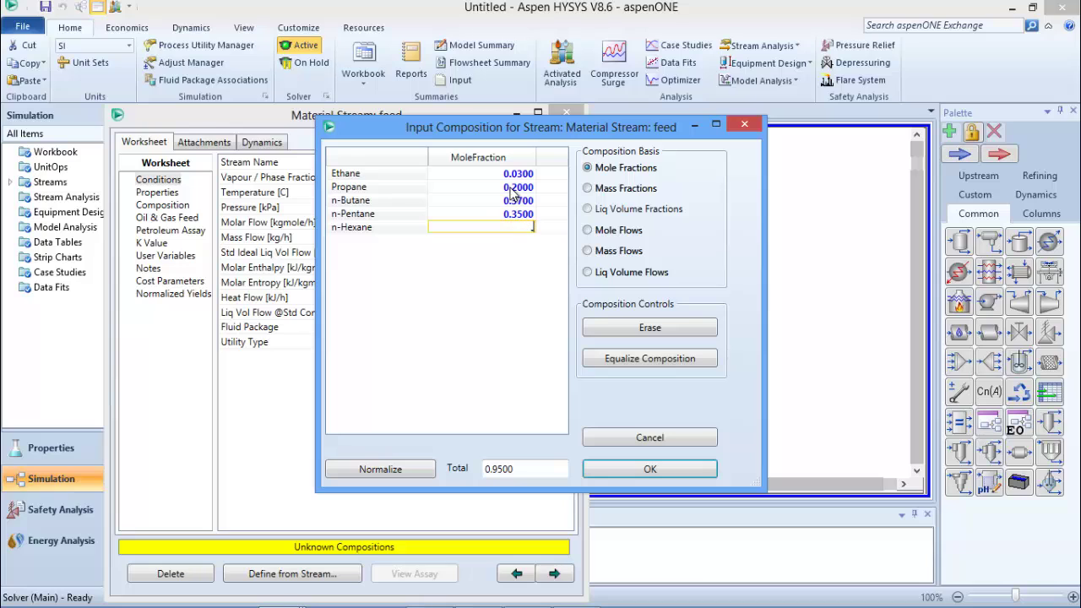
{"action": "type", "text": ".05"}
{"action": "key", "text": "Return"}
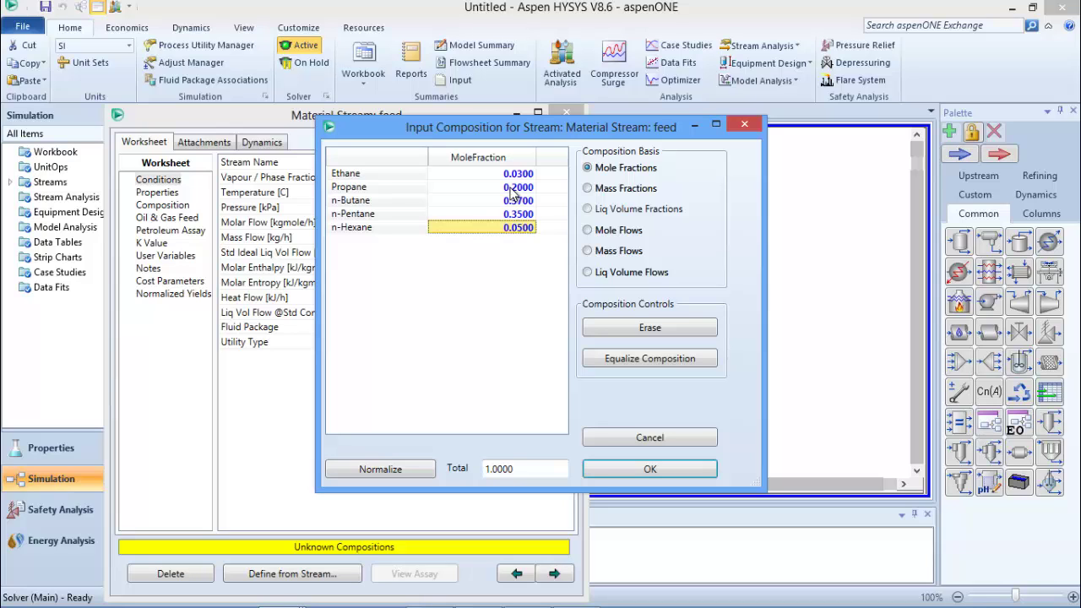
{"action": "left_click", "coordinate": [650, 468]}
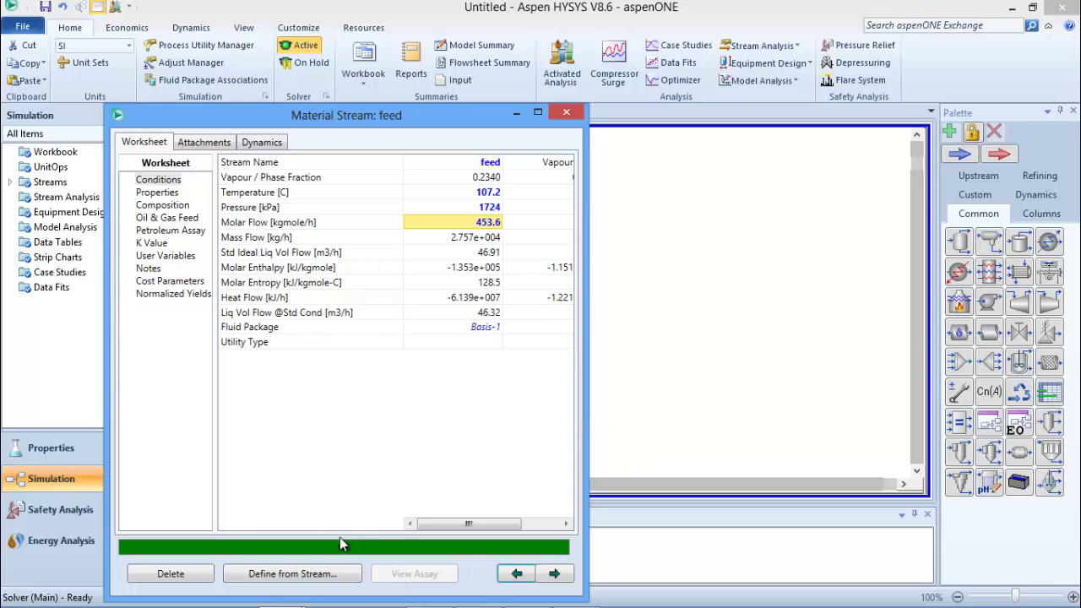
Close the feed stream's properties and place a distillation column on the flowsheet beside the feed stream.
{"action": "left_click", "coordinate": [590, 131]}
{"action": "left_click", "coordinate": [676, 198]}
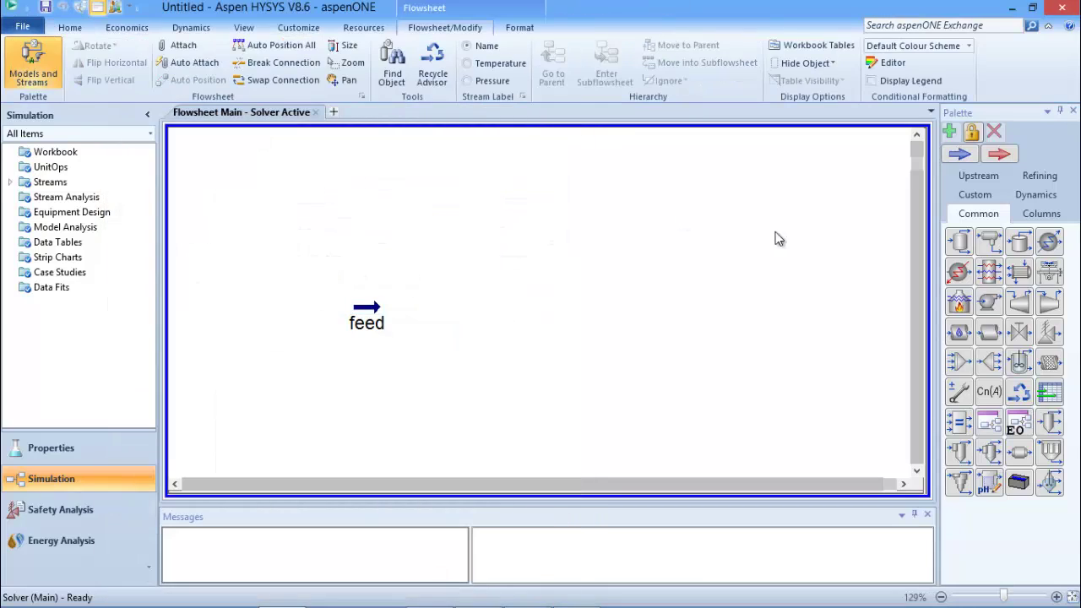
{"action": "left_click", "coordinate": [1044, 214]}
{"action": "left_click_drag", "start_coordinate": [961, 245], "coordinate": [481, 397]}
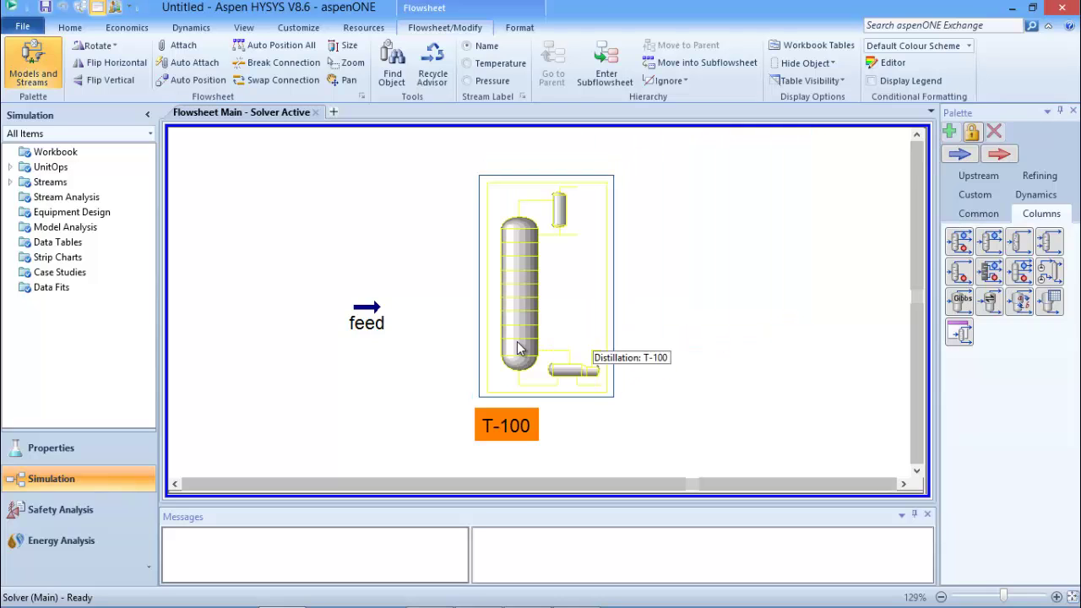
Open the distillation column's setup, set its number of stages to 12 and connect feed as the inlet stream.
{"action": "double_click", "coordinate": [517, 323]}
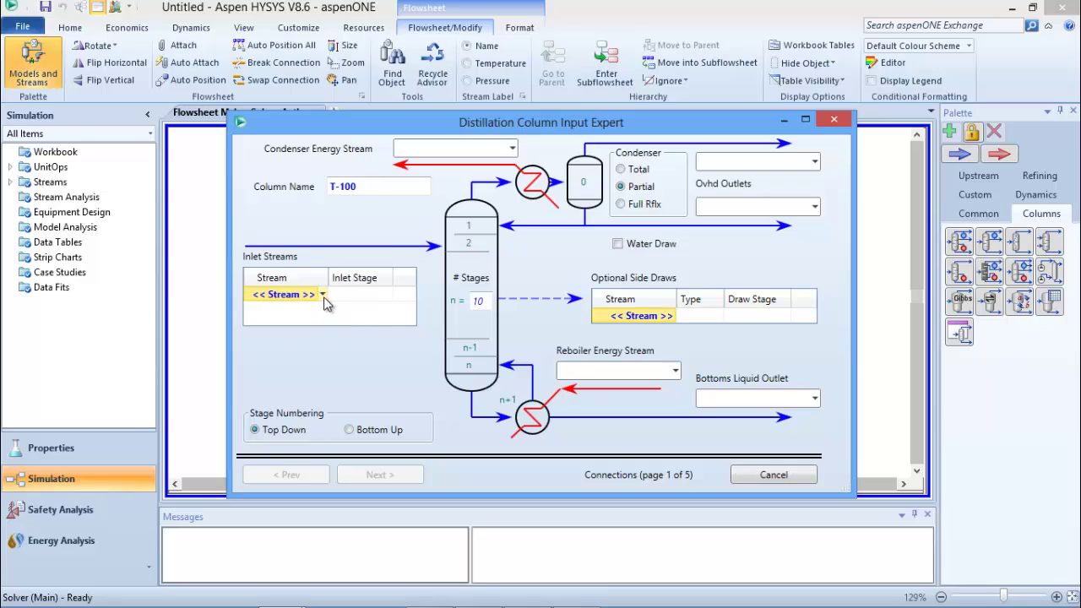
{"action": "left_click", "coordinate": [323, 295]}
{"action": "left_click", "coordinate": [487, 302]}
{"action": "left_click", "coordinate": [487, 302]}
{"action": "type", "text": "12"}
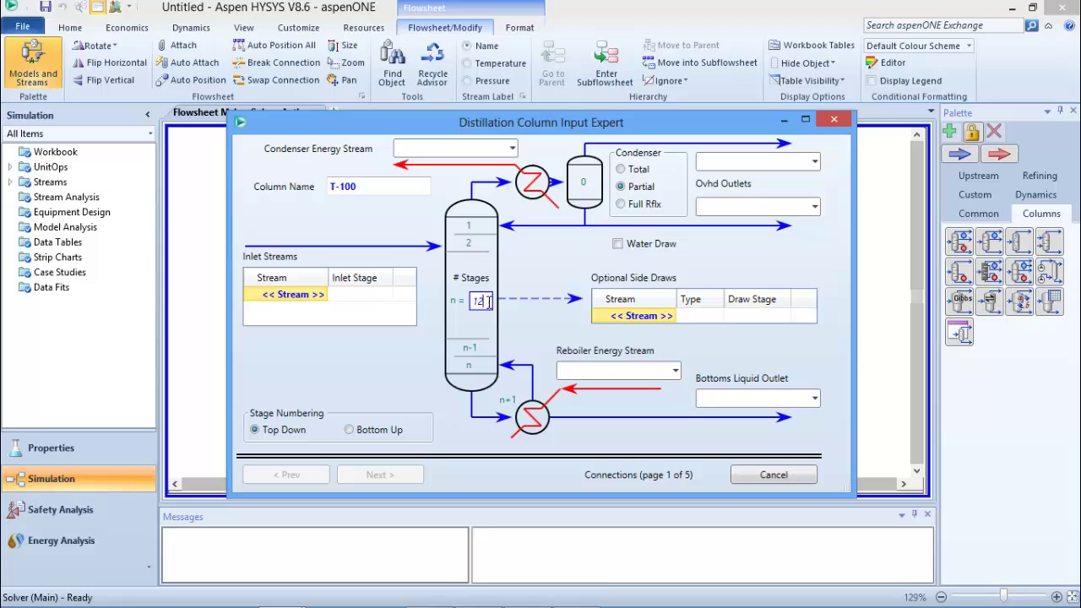
{"action": "left_click", "coordinate": [323, 295]}
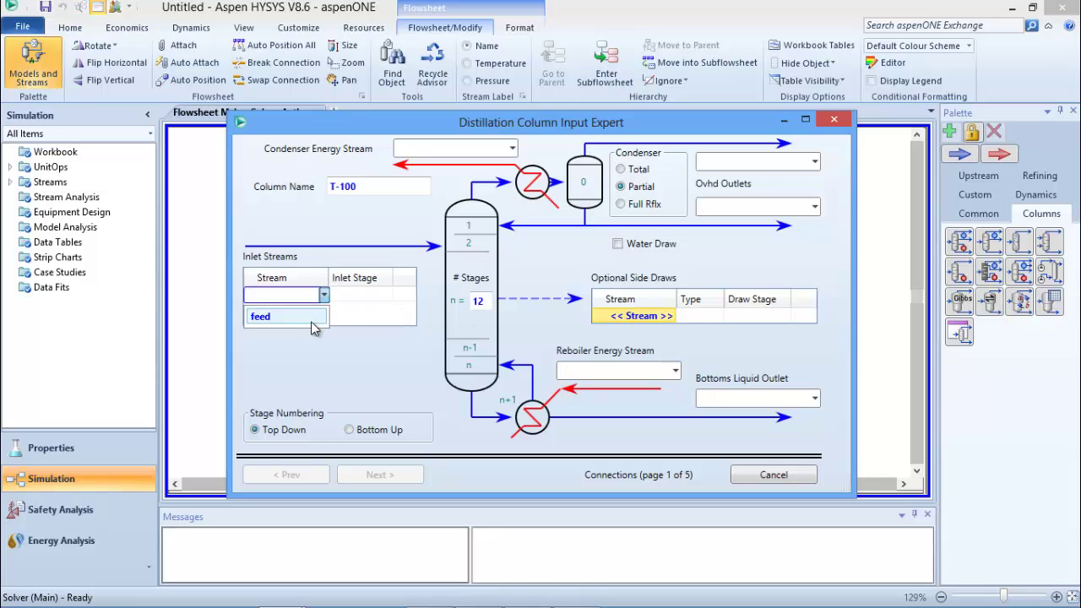
{"action": "left_click", "coordinate": [306, 320]}
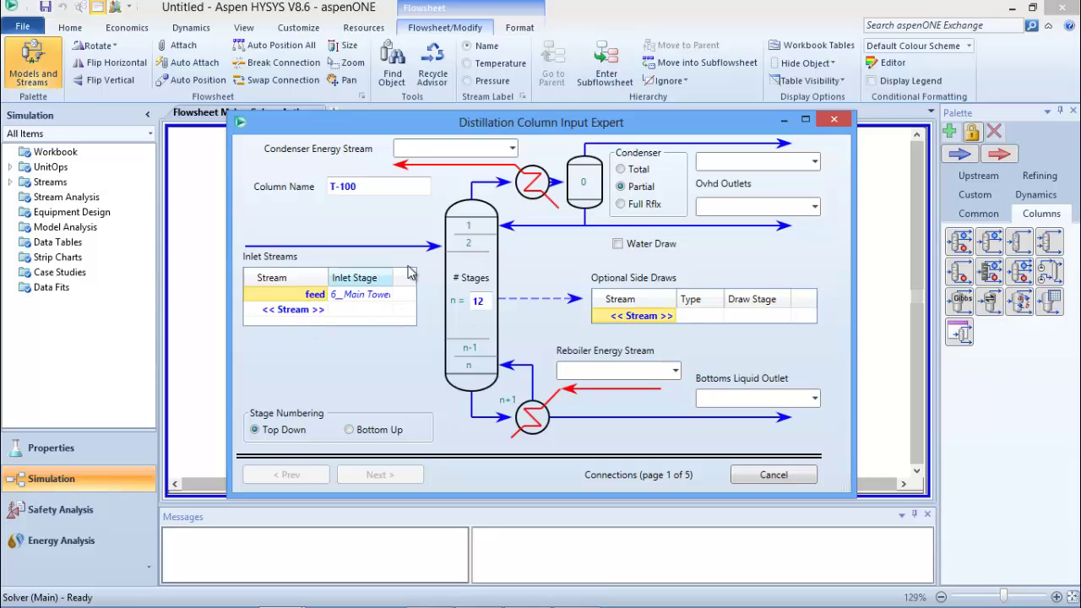
Name the column's condenser energy stream QC and its reboiler energy stream QR.
{"action": "left_click", "coordinate": [440, 147]}
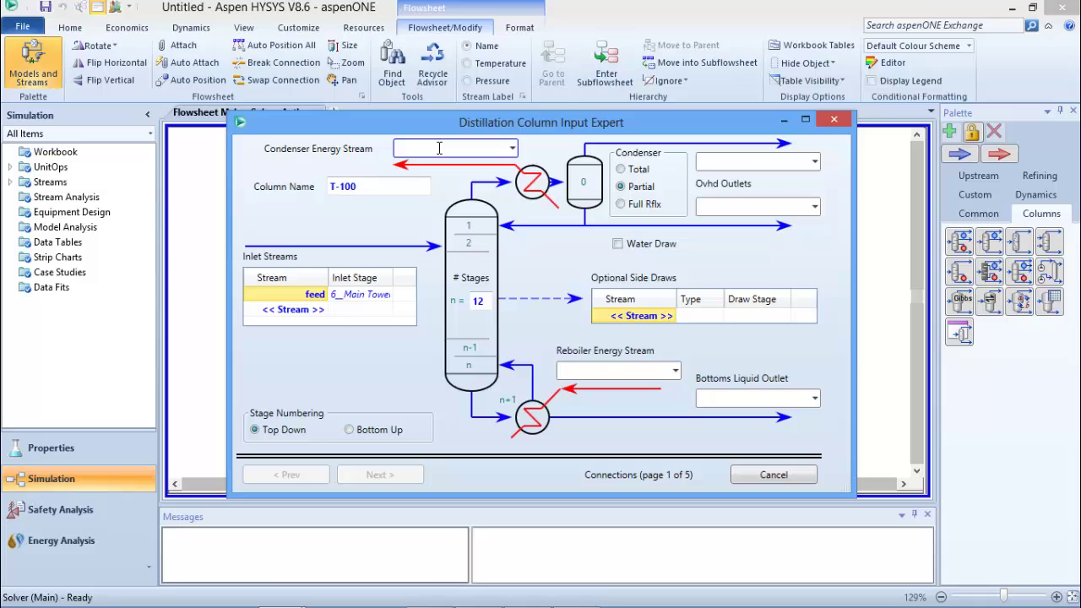
{"action": "type", "text": "Q"}
{"action": "left_click", "coordinate": [620, 370]}
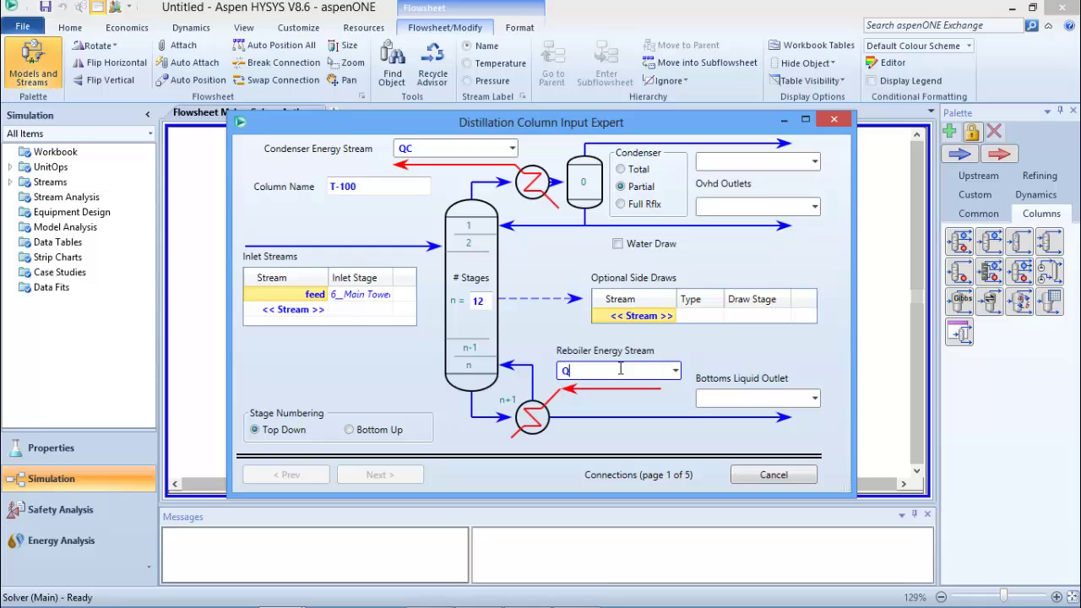
{"action": "key", "text": "Return"}
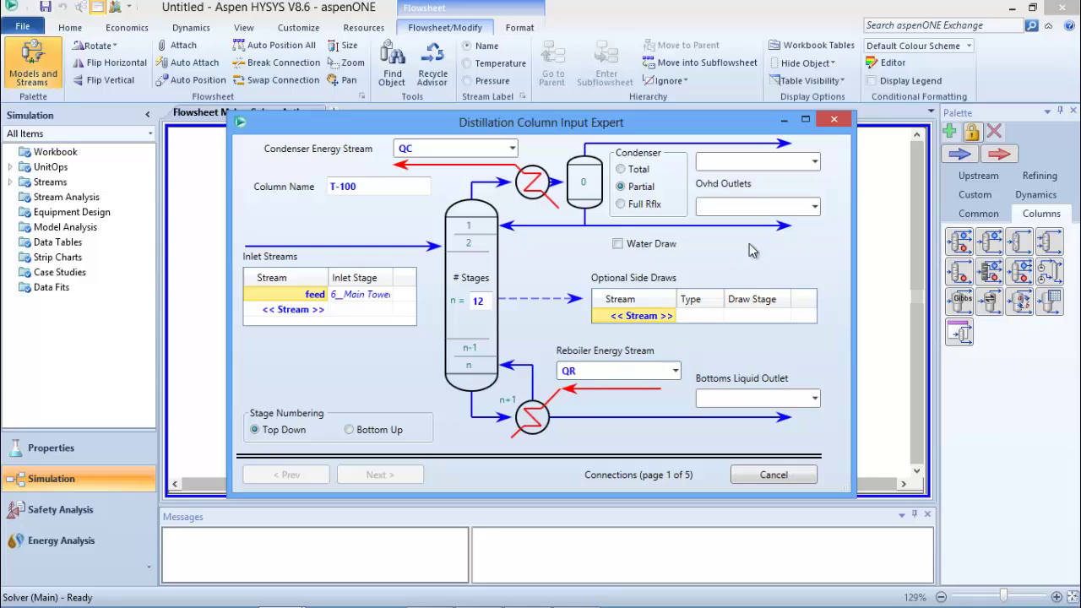
Choose a full reflux condenser and name the overhead vapour outlet TOP and the bottoms liquid outlet BOTTOM.
{"action": "left_click", "coordinate": [620, 206]}
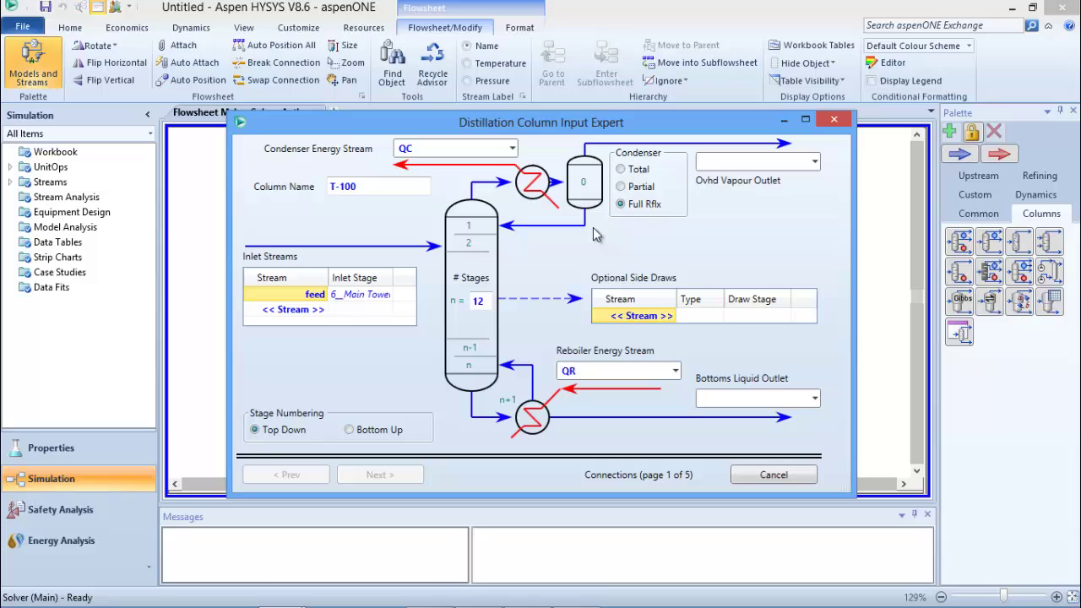
{"action": "left_click", "coordinate": [737, 161]}
{"action": "type", "text": "TOP"}
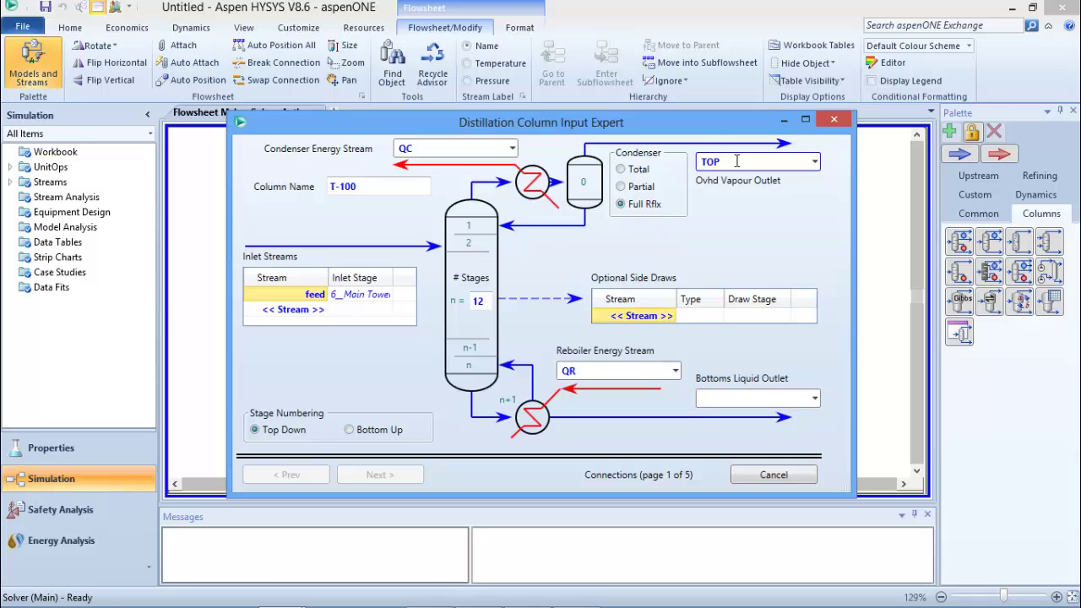
{"action": "left_click", "coordinate": [756, 399]}
{"action": "type", "text": "BOTTOM"}
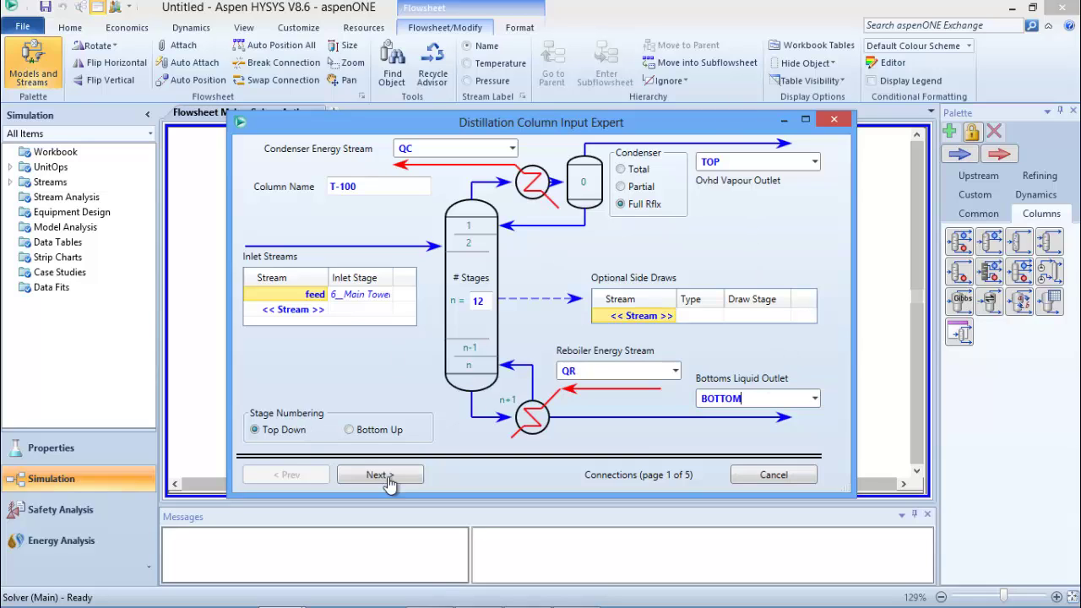
Accept the once-through regular HYSYS reboiler and check the condenser and reboiler pressures in Question.pdf.
{"action": "left_click", "coordinate": [389, 478]}
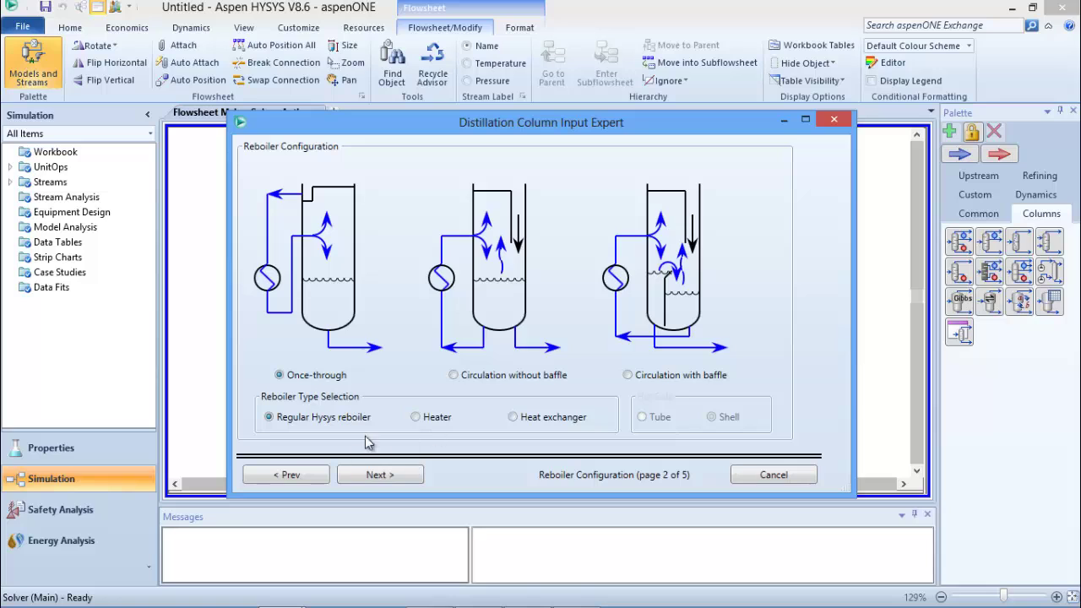
{"action": "left_click", "coordinate": [385, 475]}
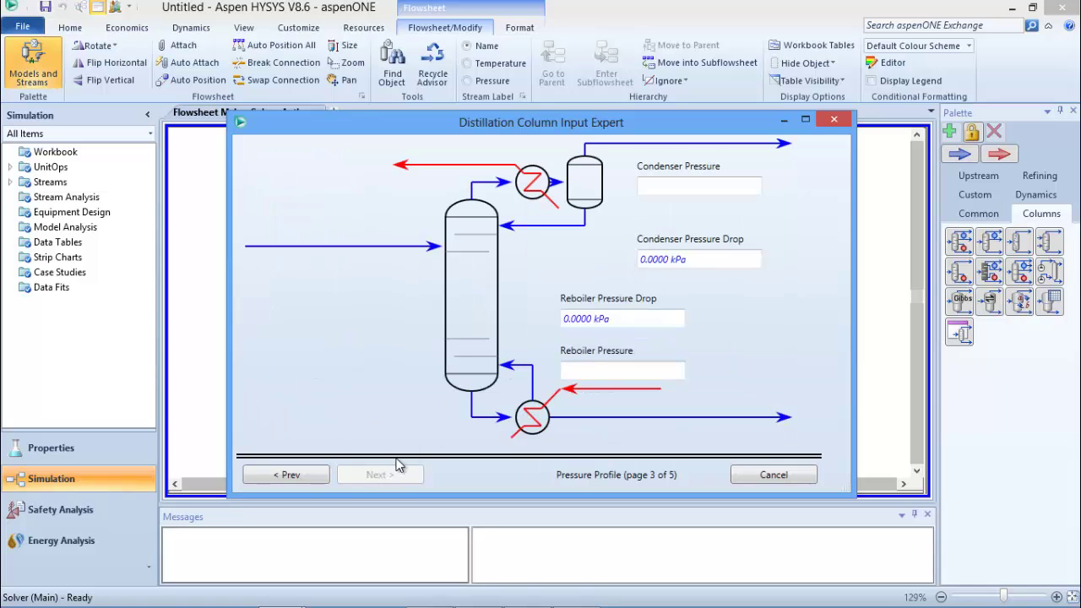
{"action": "mouse_move", "coordinate": [575, 601]}
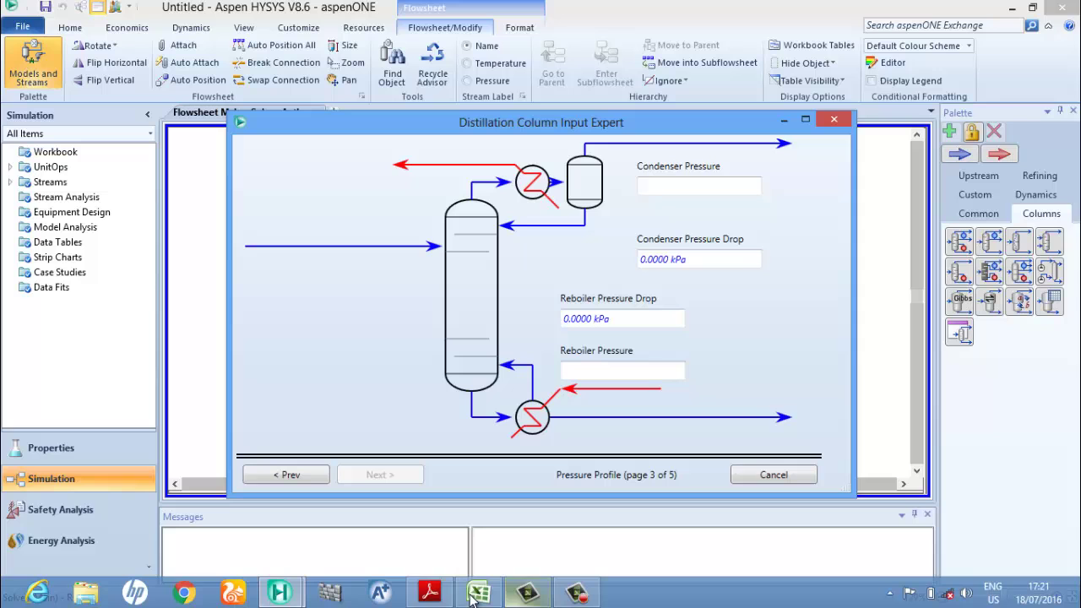
{"action": "left_click", "coordinate": [430, 593]}
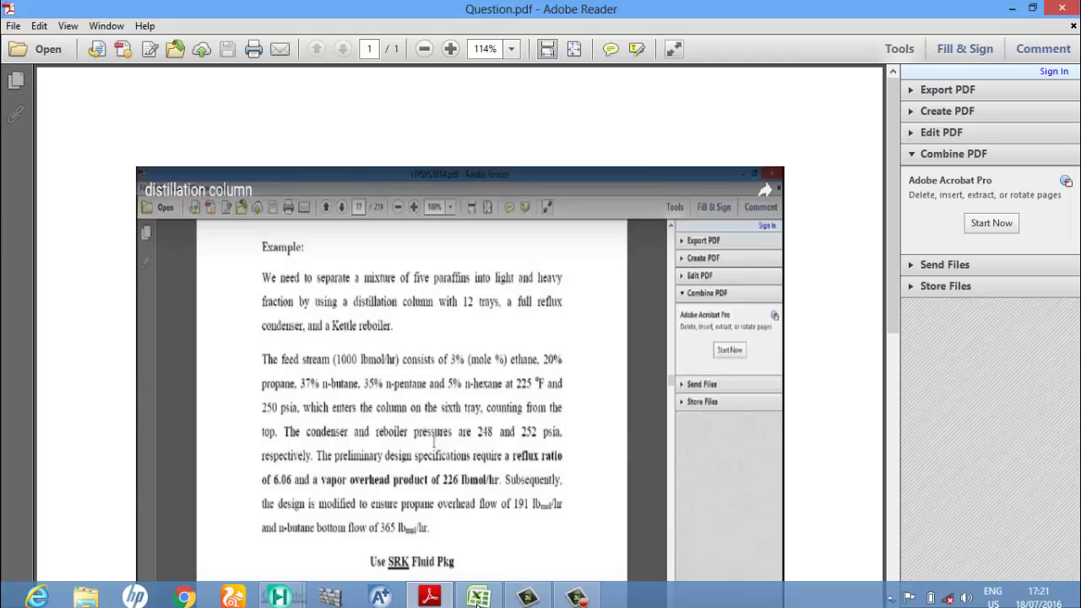
{"action": "left_click", "coordinate": [430, 593]}
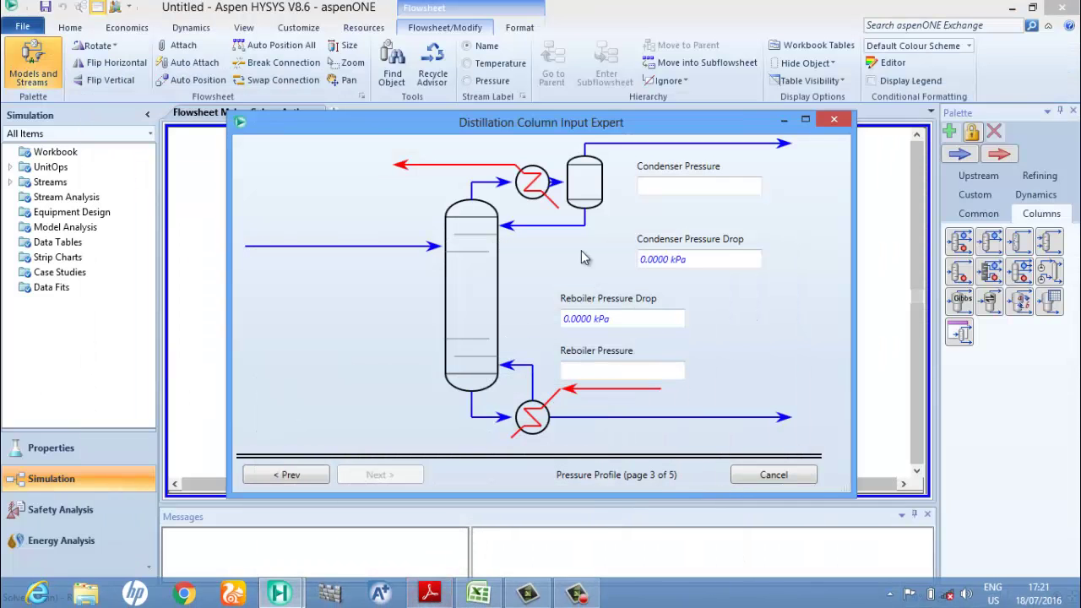
Set the condenser pressure to 248 psia and the reboiler pressure to 252 psia in Aspen HYSYS.
{"action": "left_click", "coordinate": [684, 184]}
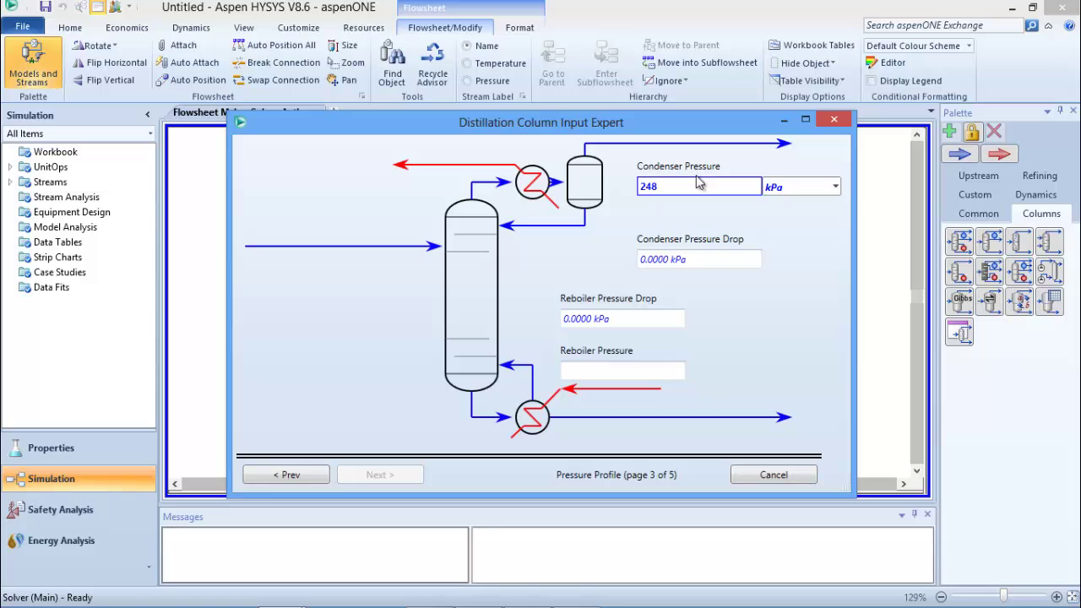
{"action": "left_click", "coordinate": [834, 187]}
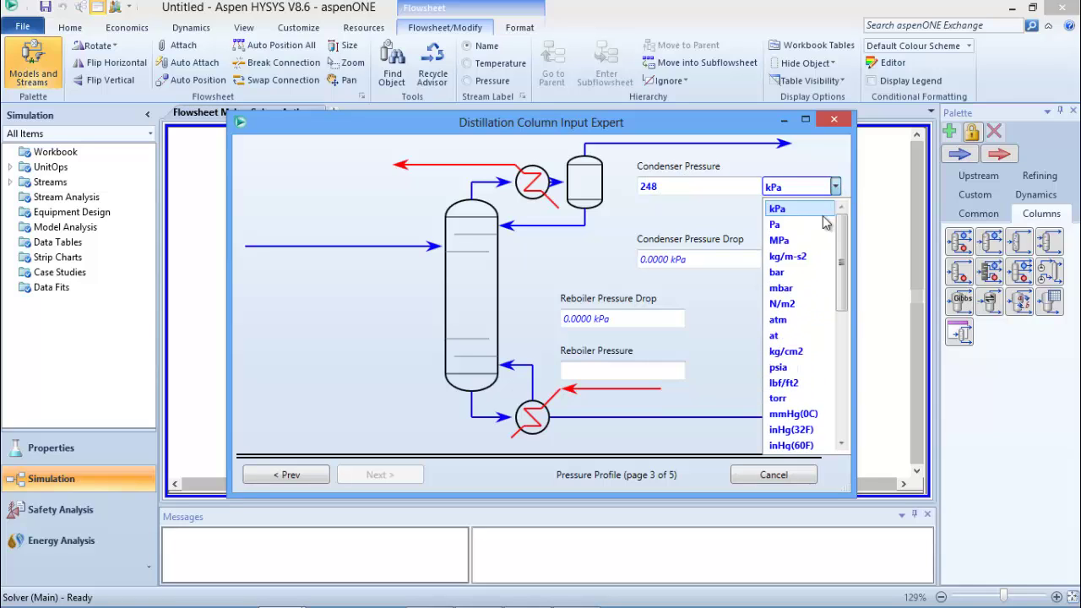
{"action": "left_click", "coordinate": [800, 368]}
{"action": "left_click", "coordinate": [632, 369]}
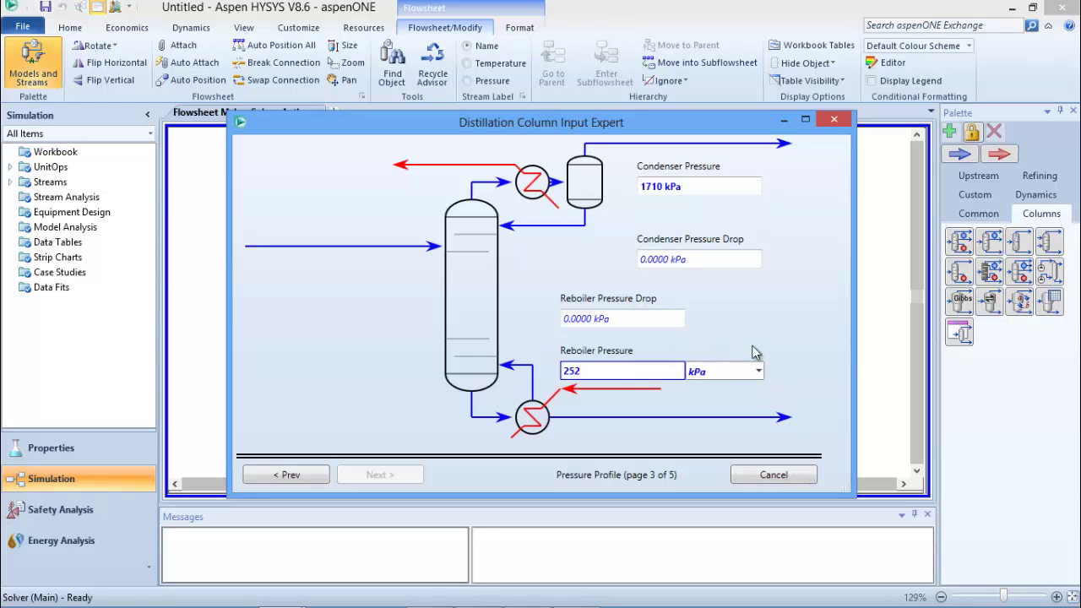
{"action": "left_click", "coordinate": [758, 371]}
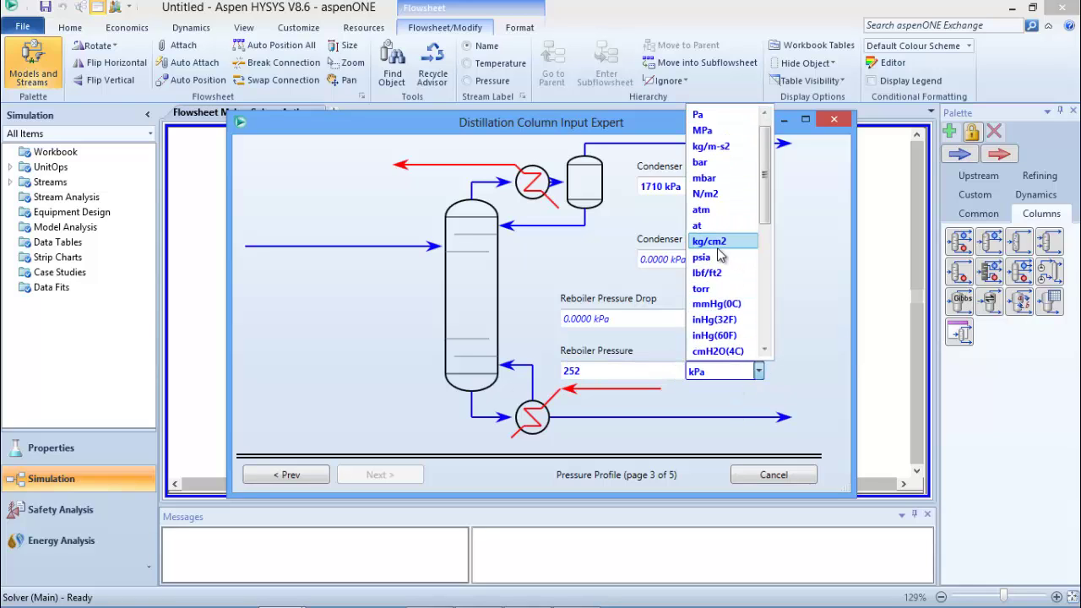
{"action": "left_click", "coordinate": [719, 258]}
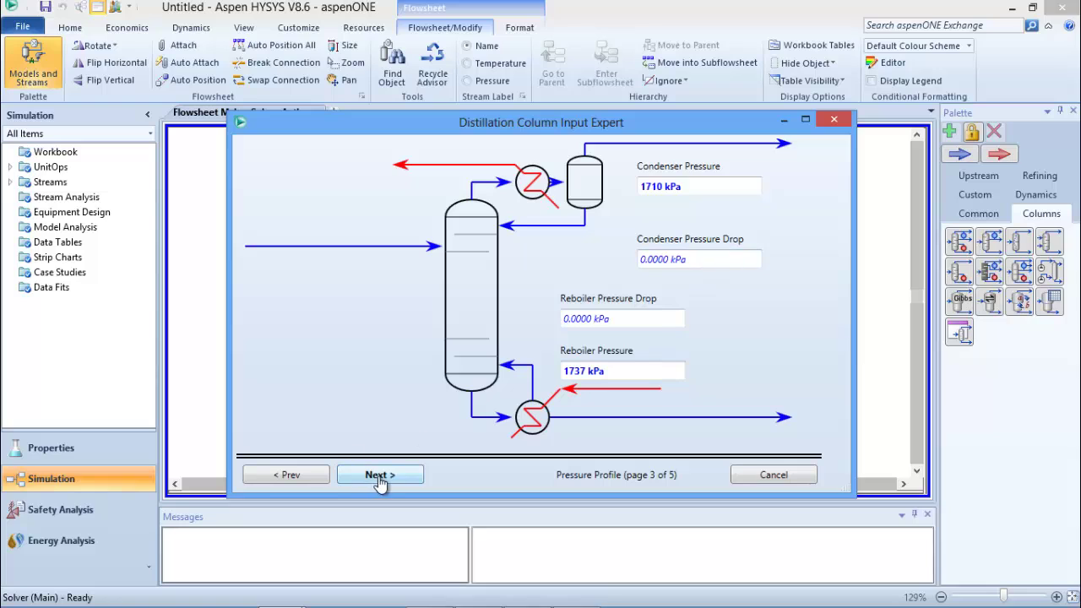
Leave the optional temperature estimates blank, and specify a reflux ratio of 6.06 and a molar vapour rate of 226 lbmol/hr.
{"action": "left_click", "coordinate": [380, 475]}
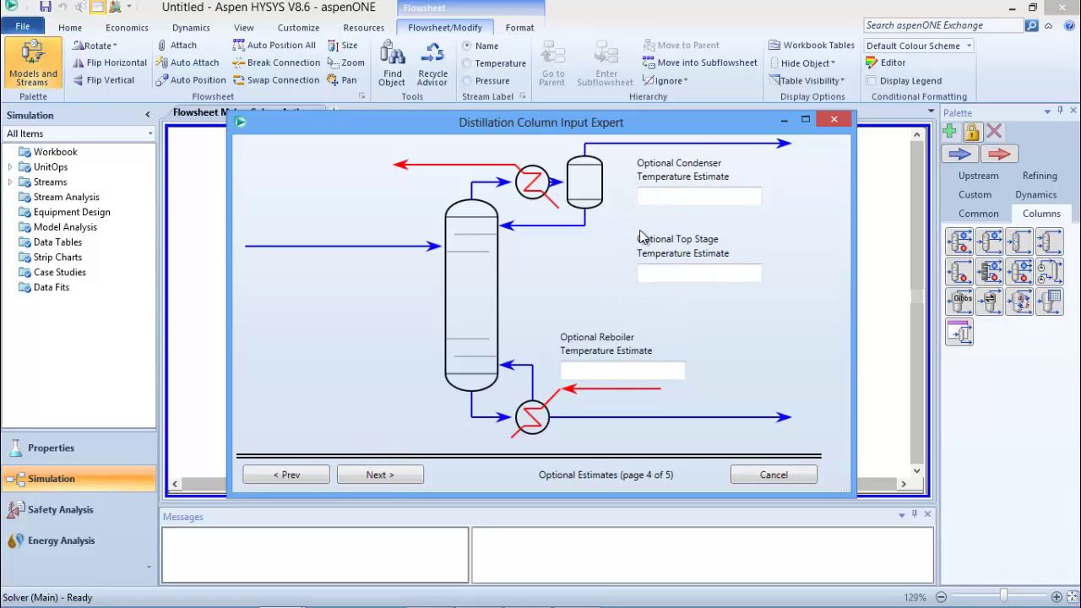
{"action": "left_click", "coordinate": [385, 476]}
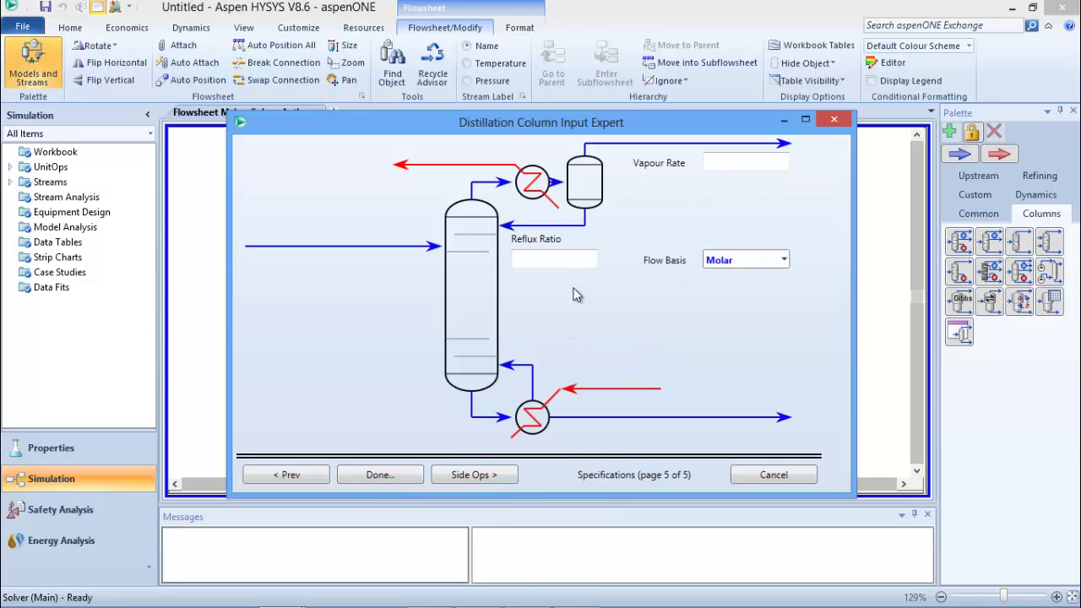
{"action": "left_click", "coordinate": [553, 260]}
{"action": "type", "text": "6.06"}
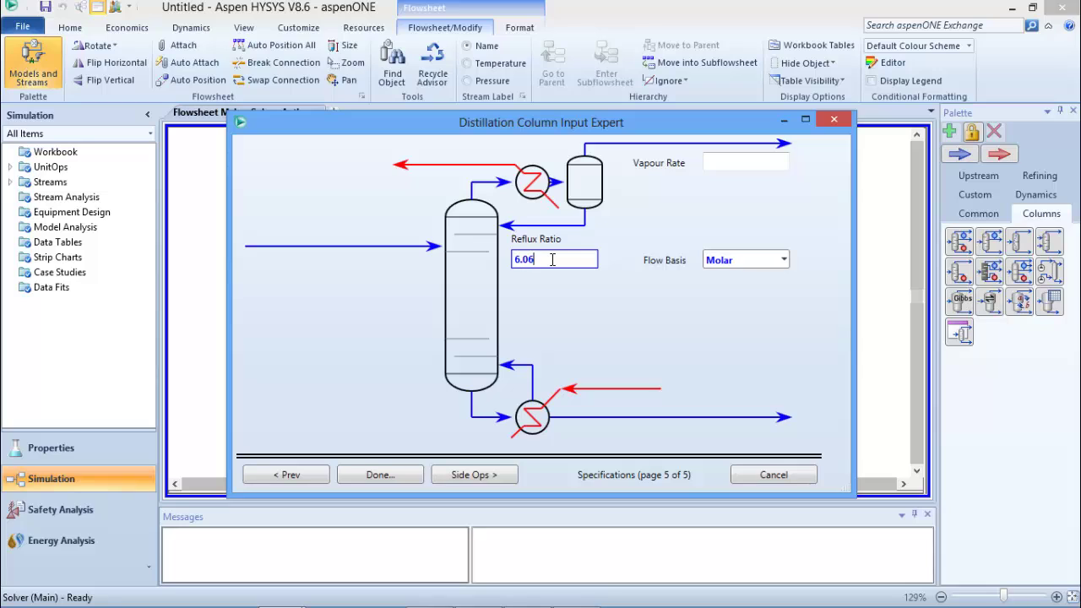
{"action": "left_click", "coordinate": [714, 166]}
{"action": "type", "text": "226"}
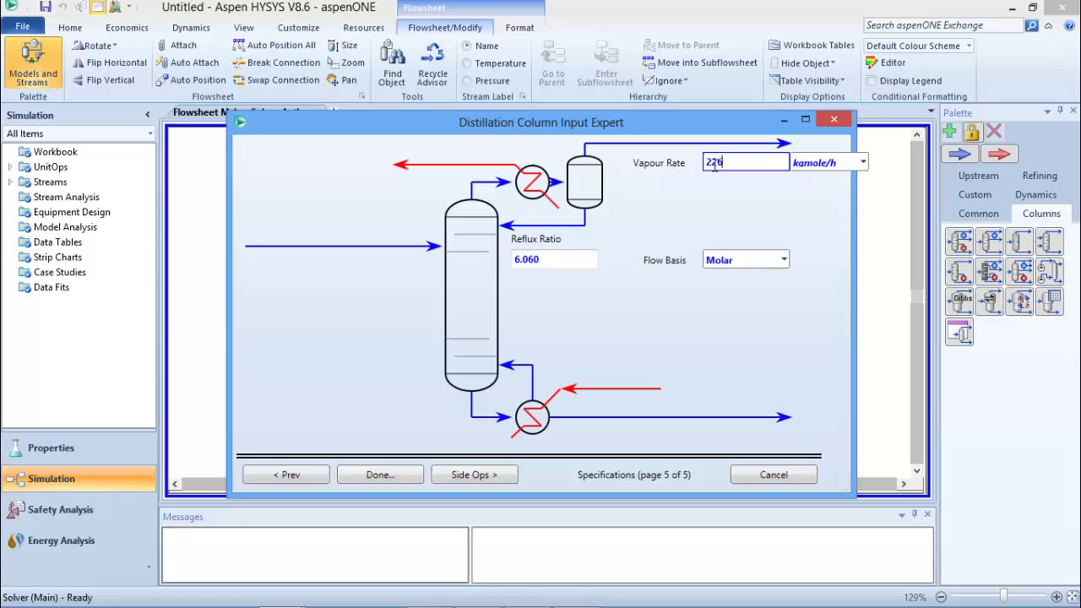
{"action": "left_click", "coordinate": [863, 162]}
{"action": "left_click", "coordinate": [819, 343]}
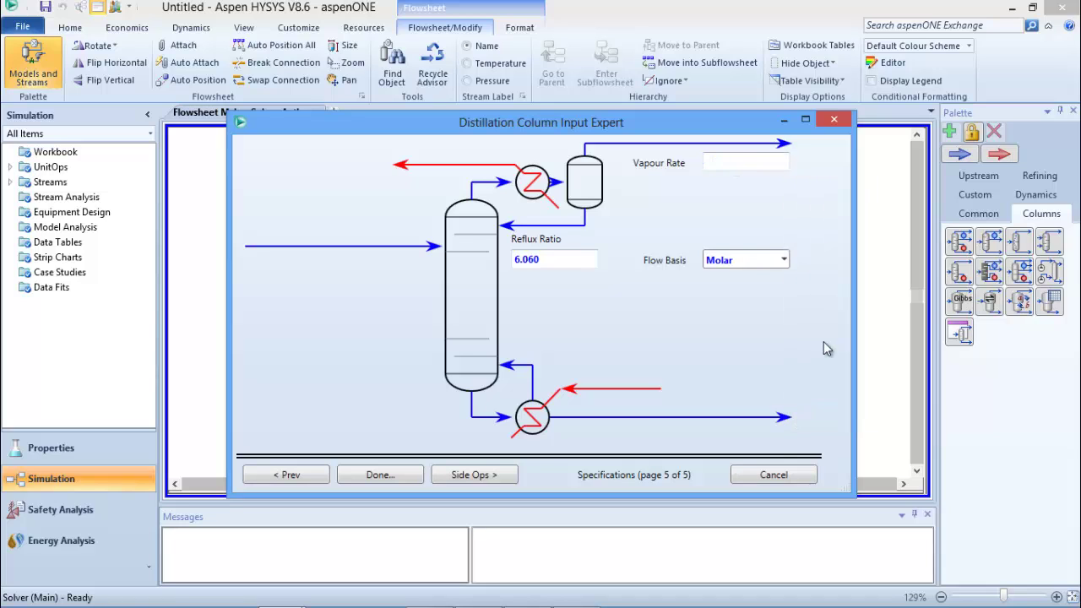
Check the column specifications against Question.pdf and complete the distillation column setup in Aspen HYSYS.
{"action": "mouse_move", "coordinate": [381, 596]}
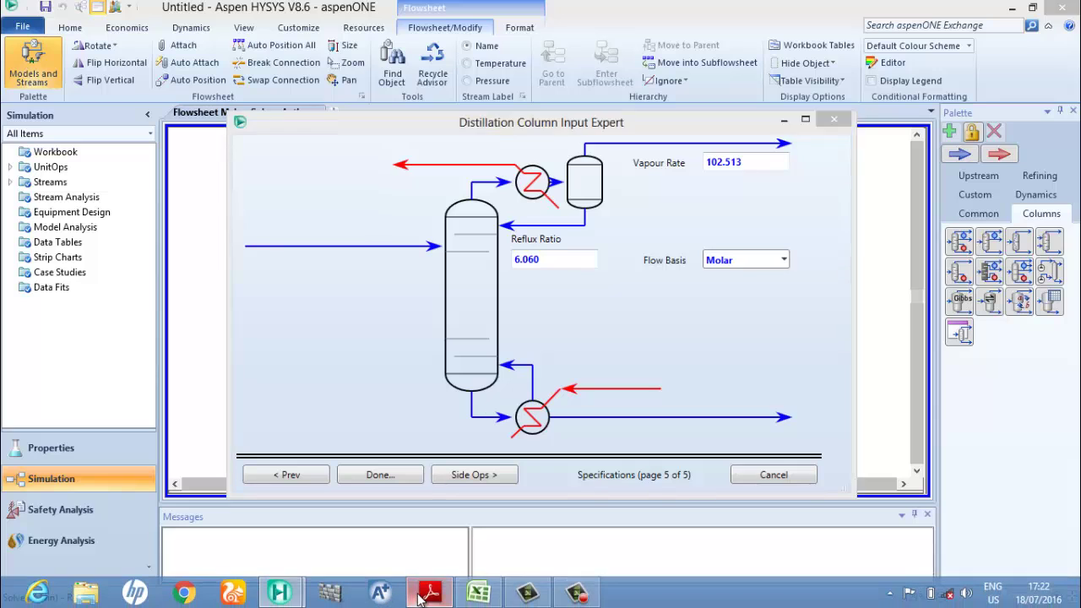
{"action": "left_click", "coordinate": [430, 593]}
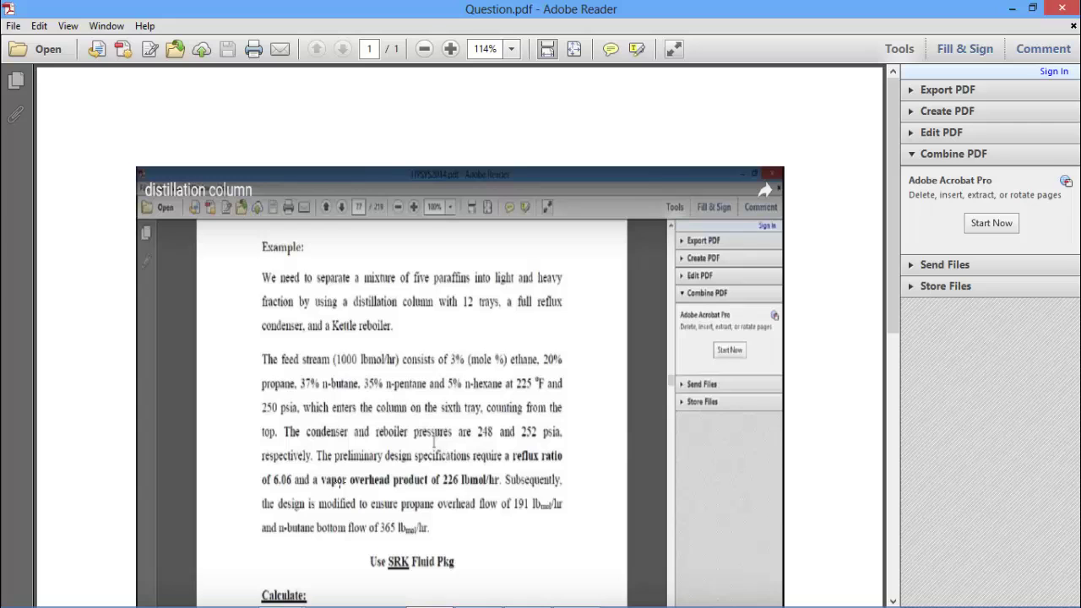
{"action": "left_click", "coordinate": [1012, 8]}
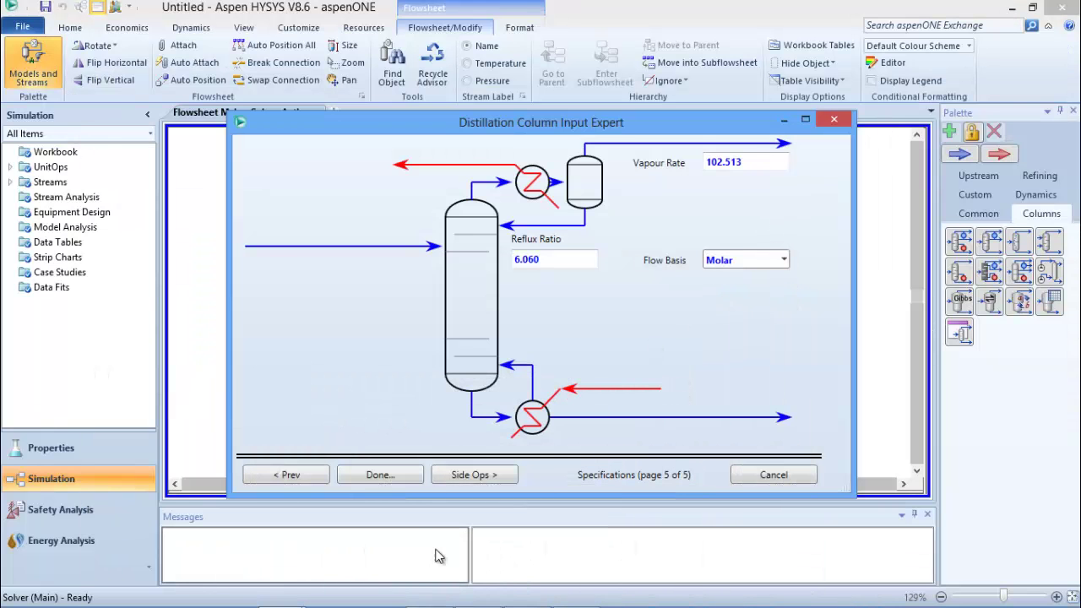
{"action": "left_click", "coordinate": [386, 474]}
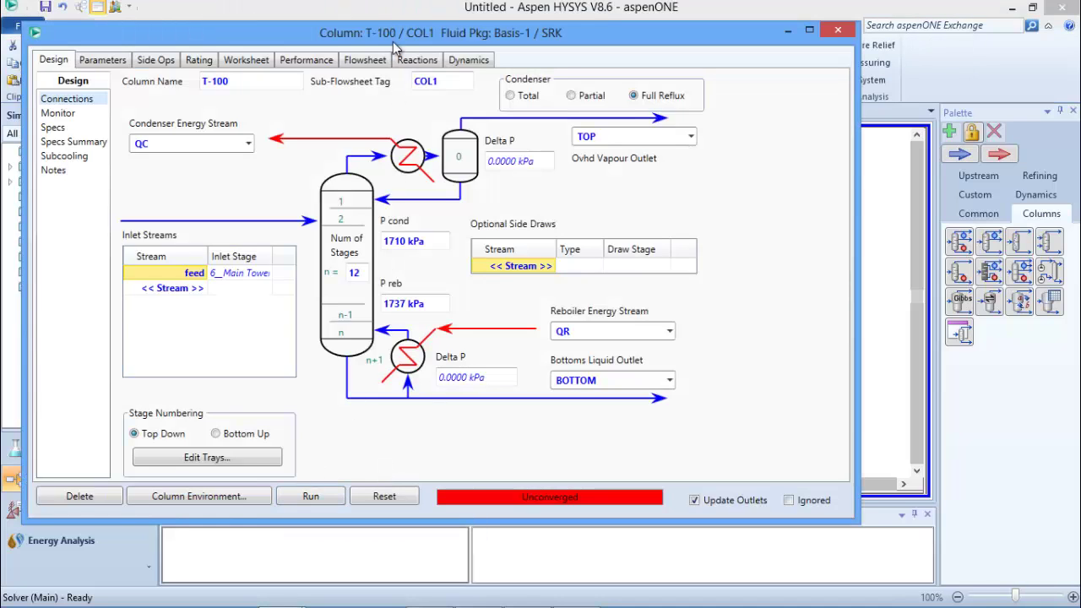
Run the column T-100 simulation and close the column's properties.
{"action": "left_click_drag", "start_coordinate": [405, 35], "coordinate": [530, 40]}
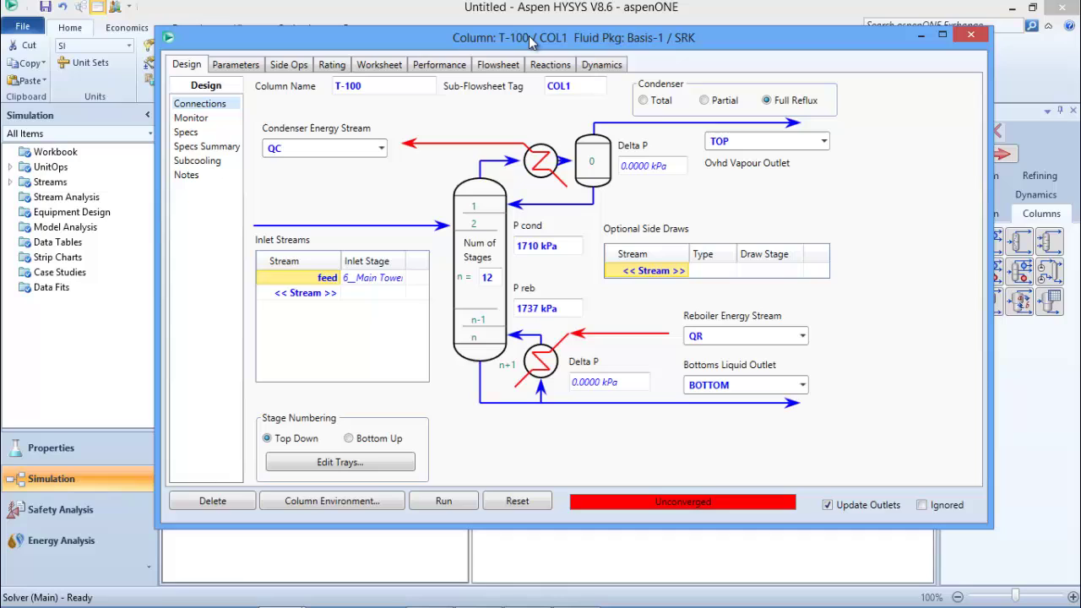
{"action": "left_click", "coordinate": [448, 501]}
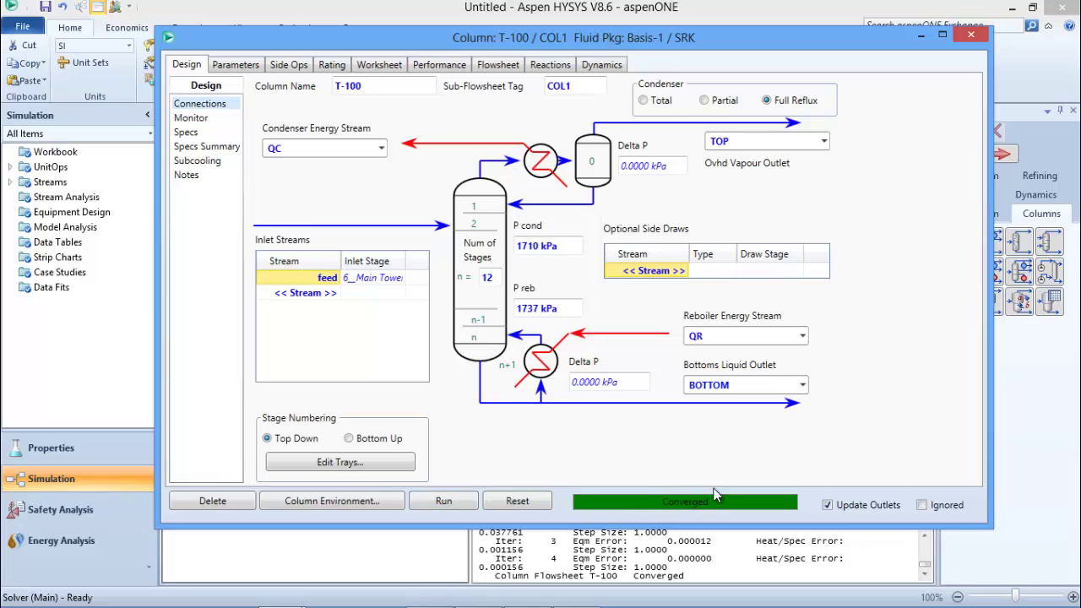
{"action": "left_click", "coordinate": [961, 35]}
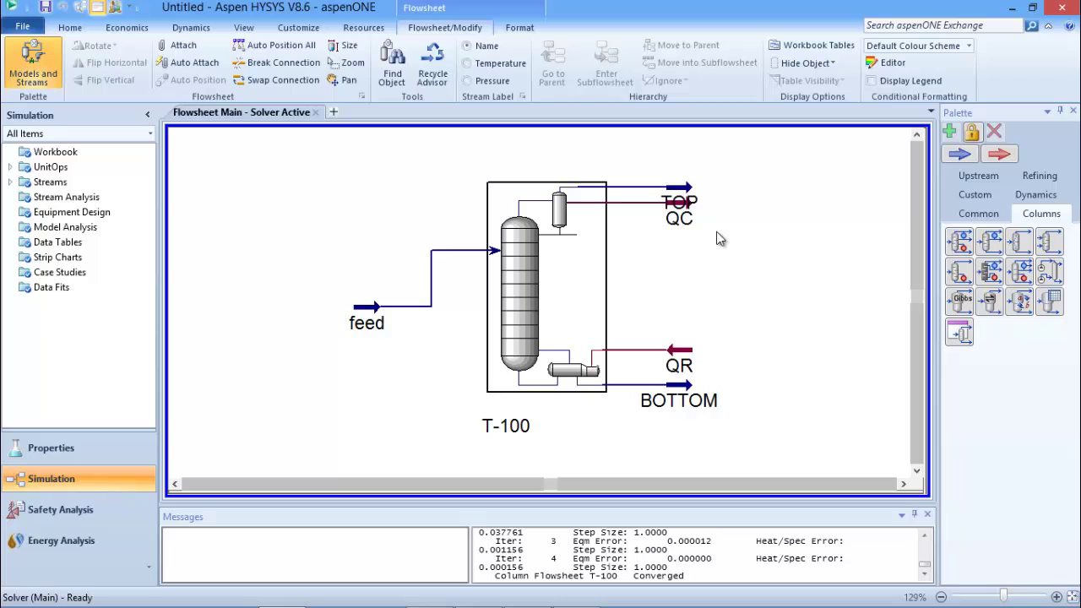
Move the TOP stream higher and the BOTTOM stream lower on the flowsheet to separate them from the energy streams.
{"action": "left_click", "coordinate": [680, 203]}
{"action": "left_click_drag", "start_coordinate": [680, 202], "coordinate": [683, 179]}
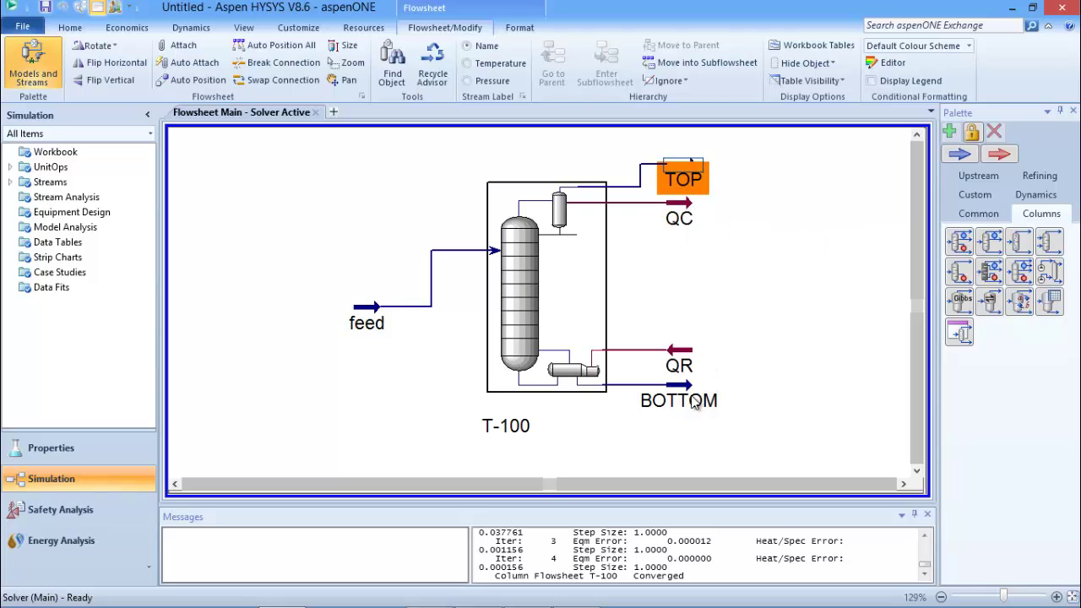
{"action": "left_click_drag", "start_coordinate": [695, 404], "coordinate": [695, 437]}
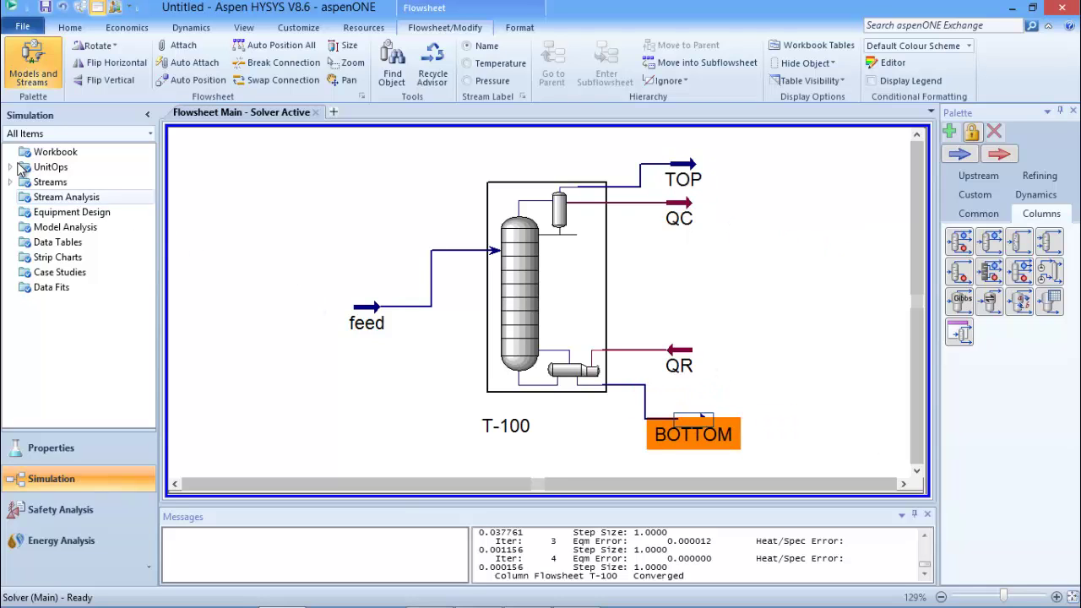
Review the material stream conditions of feed, TOP and BOTTOM in the Workbook and return to the main flowsheet.
{"action": "left_click", "coordinate": [52, 151]}
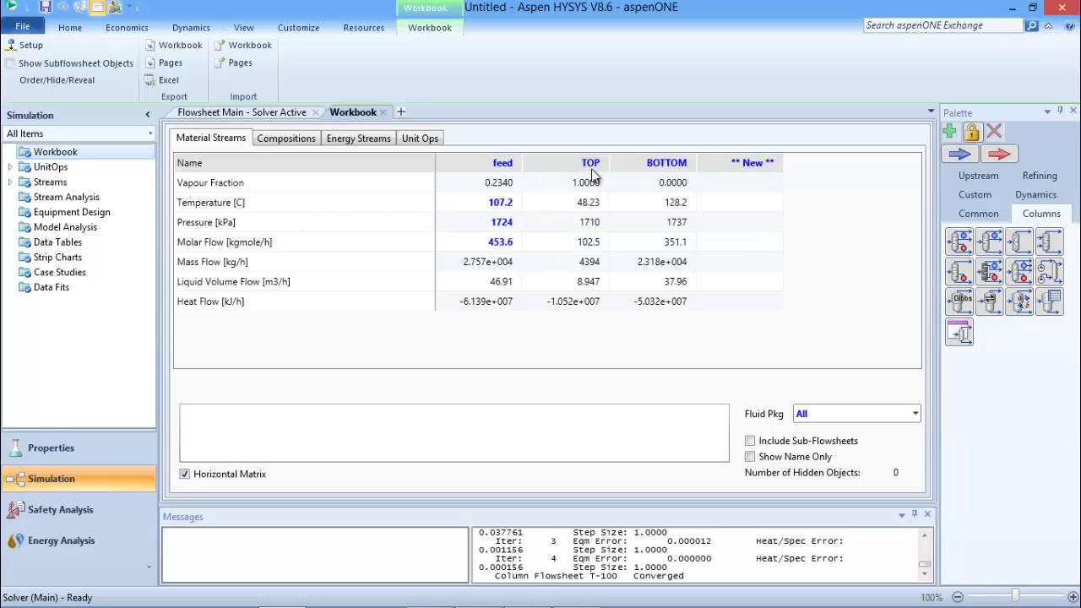
{"action": "mouse_move", "coordinate": [591, 225]}
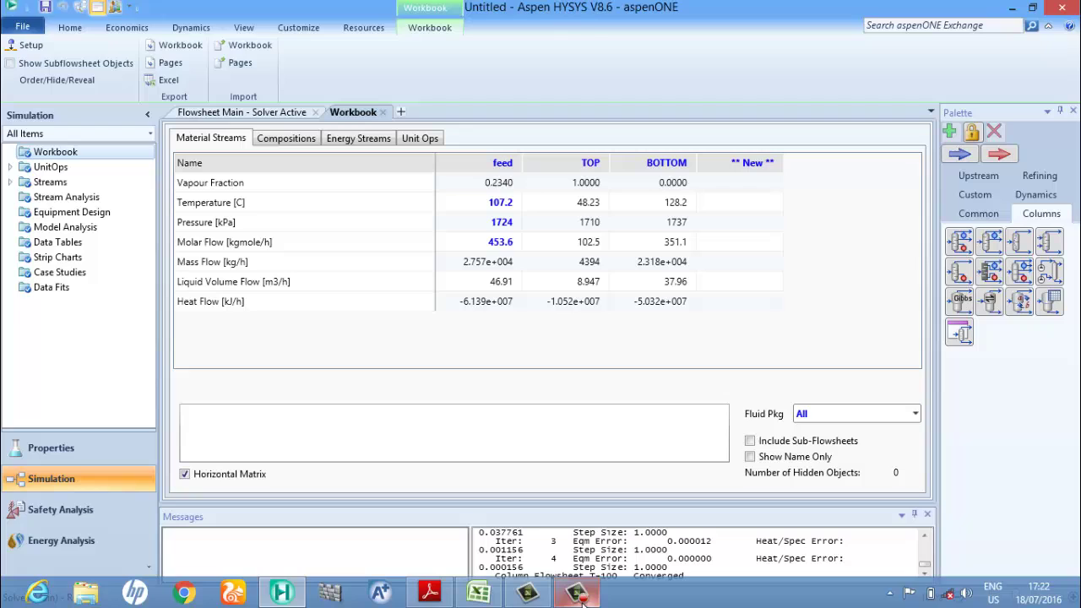
{"action": "left_click", "coordinate": [578, 593]}
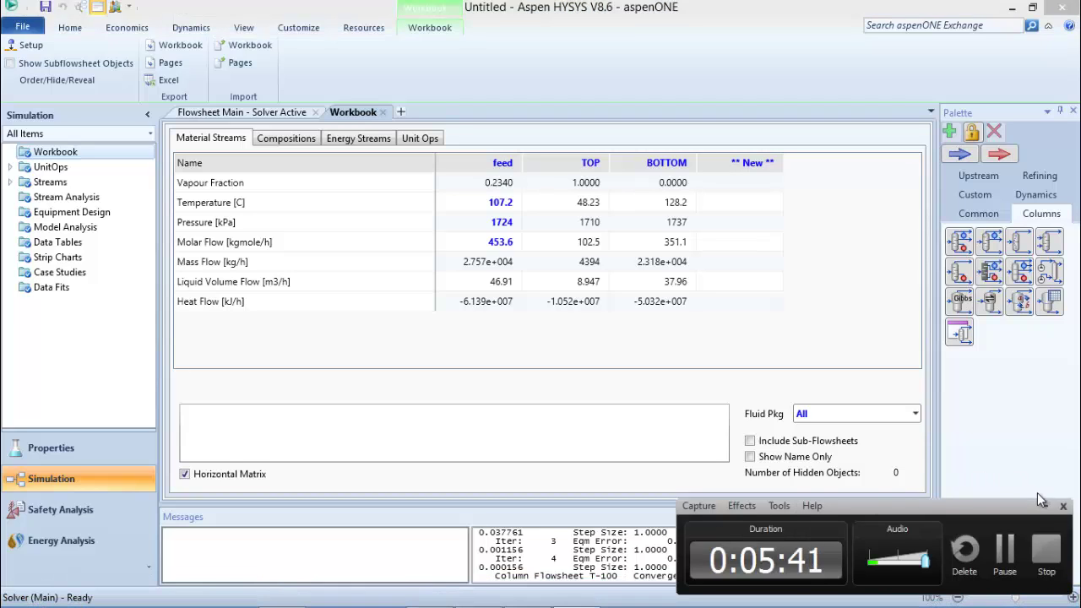
{"action": "left_click", "coordinate": [1048, 508]}
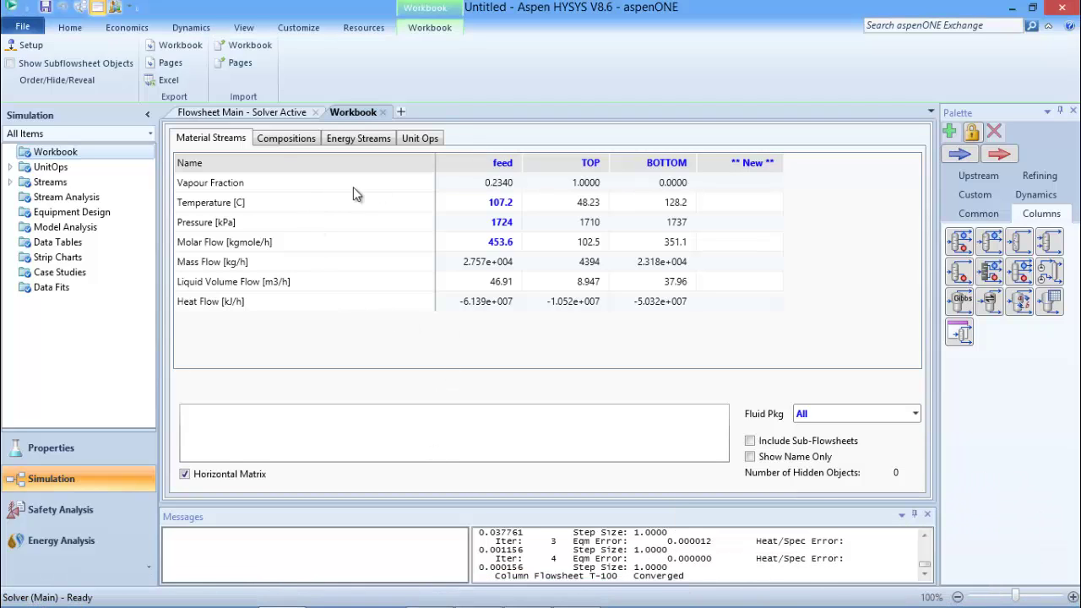
{"action": "left_click", "coordinate": [262, 113]}
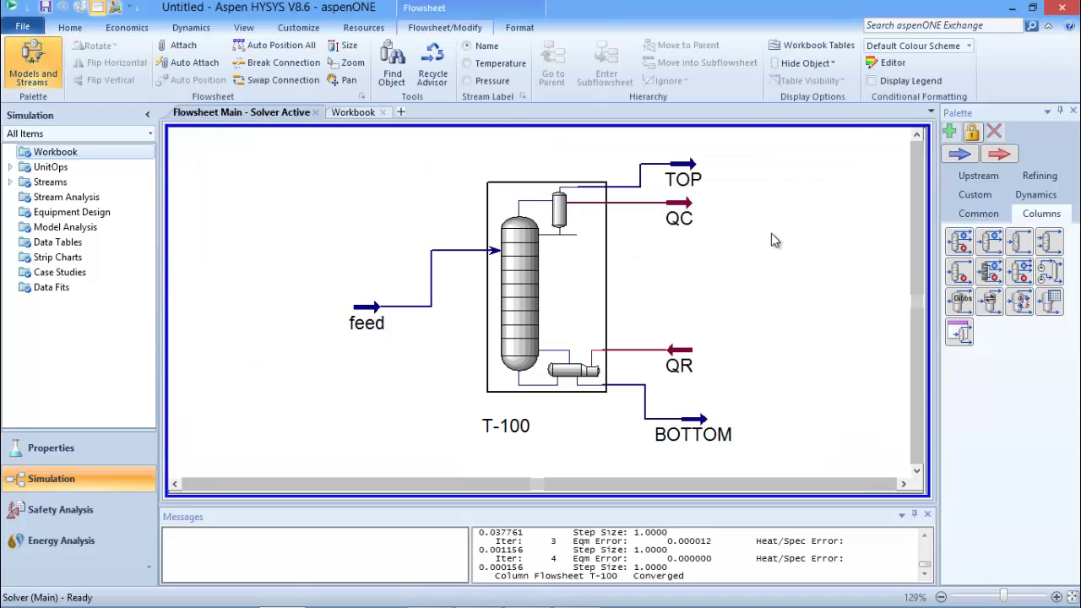
Review the changes suggested by the Dynamics Assistant for the column flowsheet and close it without applying them.
{"action": "left_click", "coordinate": [903, 484]}
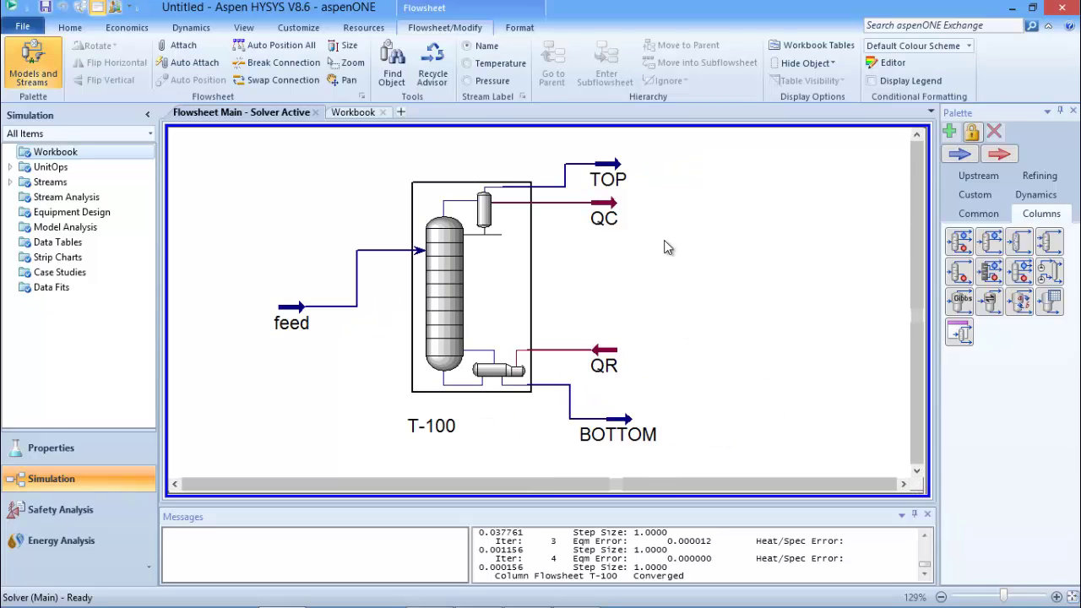
{"action": "scroll", "coordinate": [667, 247], "scroll_direction": "down", "scroll_amount": 3}
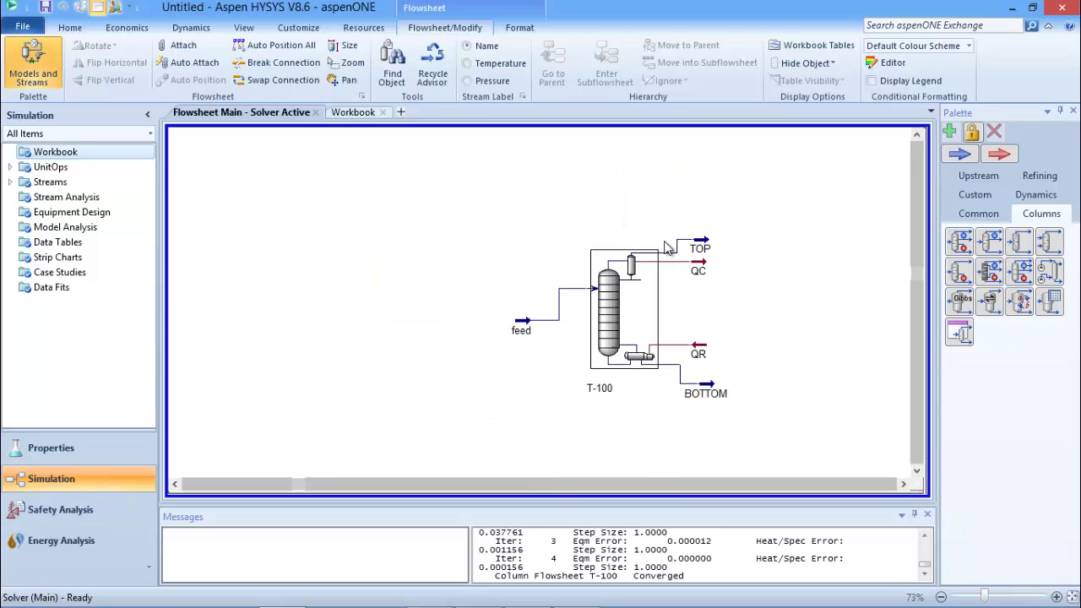
{"action": "left_click", "coordinate": [905, 484]}
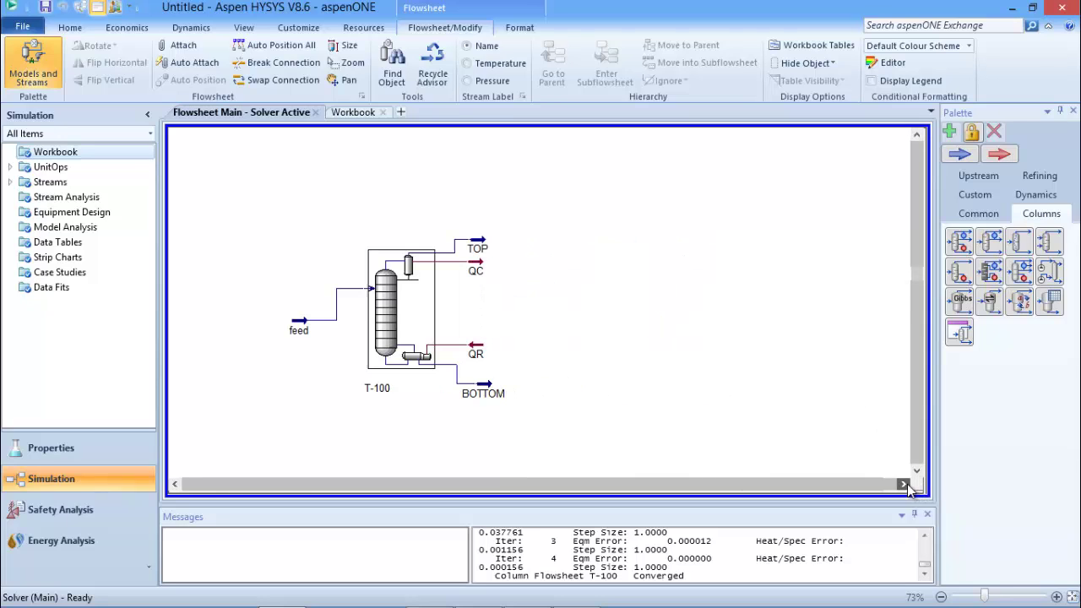
{"action": "left_click", "coordinate": [188, 28]}
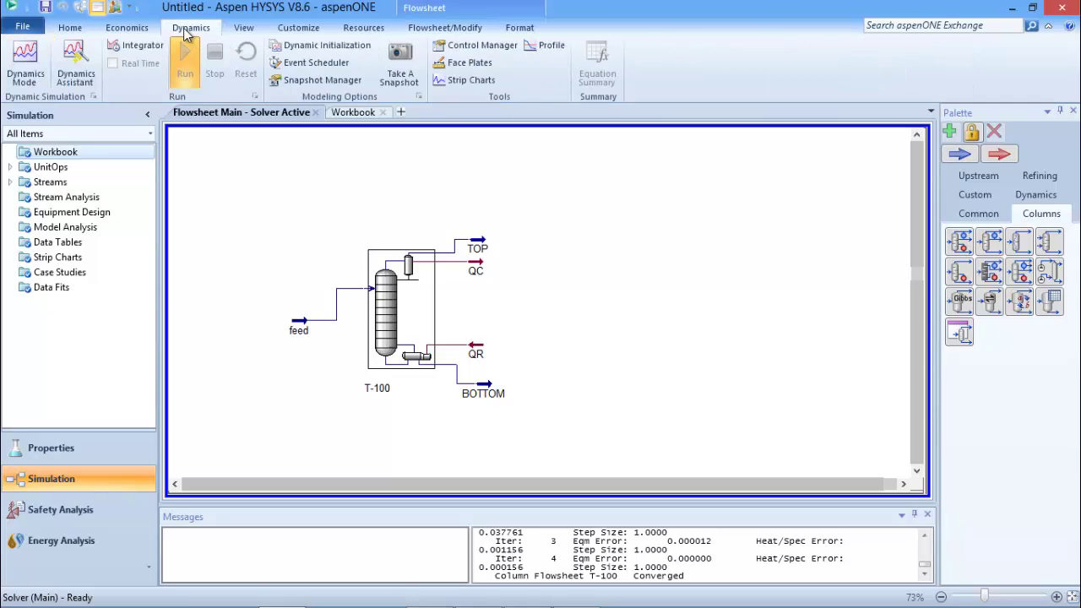
{"action": "left_click", "coordinate": [80, 68]}
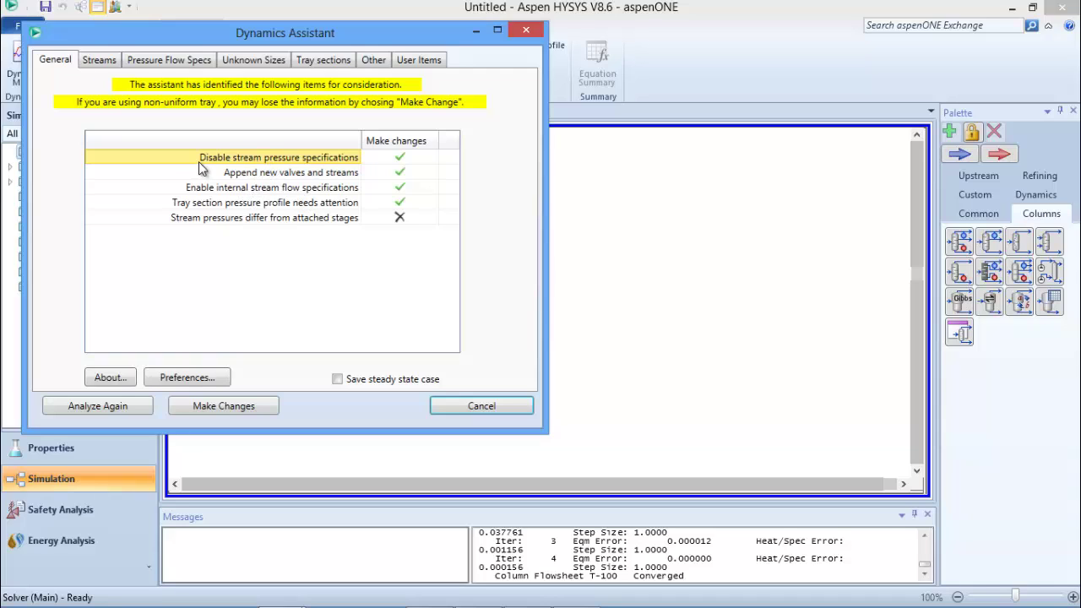
{"action": "left_click", "coordinate": [481, 406]}
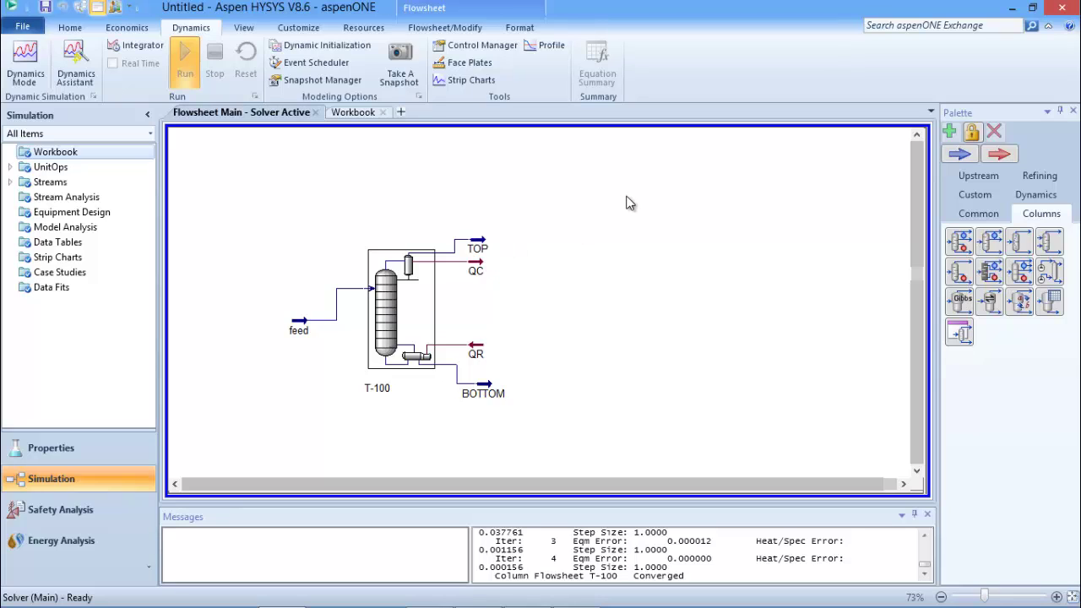
Place a valve beside each column product and connect the upper one from TOP to a new outlet stream named topout.
{"action": "left_click", "coordinate": [974, 214]}
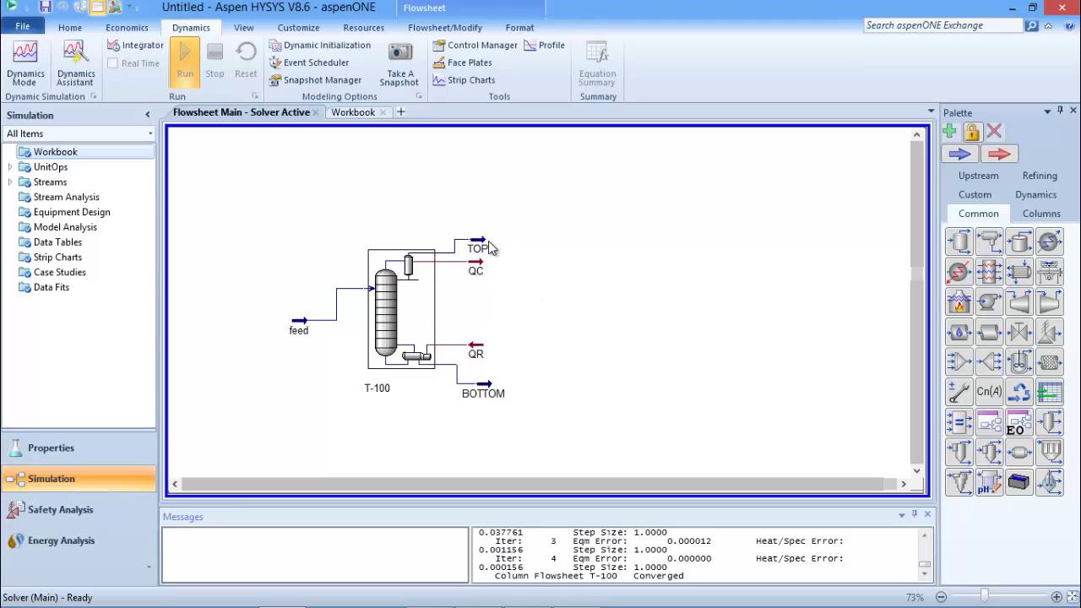
{"action": "mouse_move", "coordinate": [485, 244]}
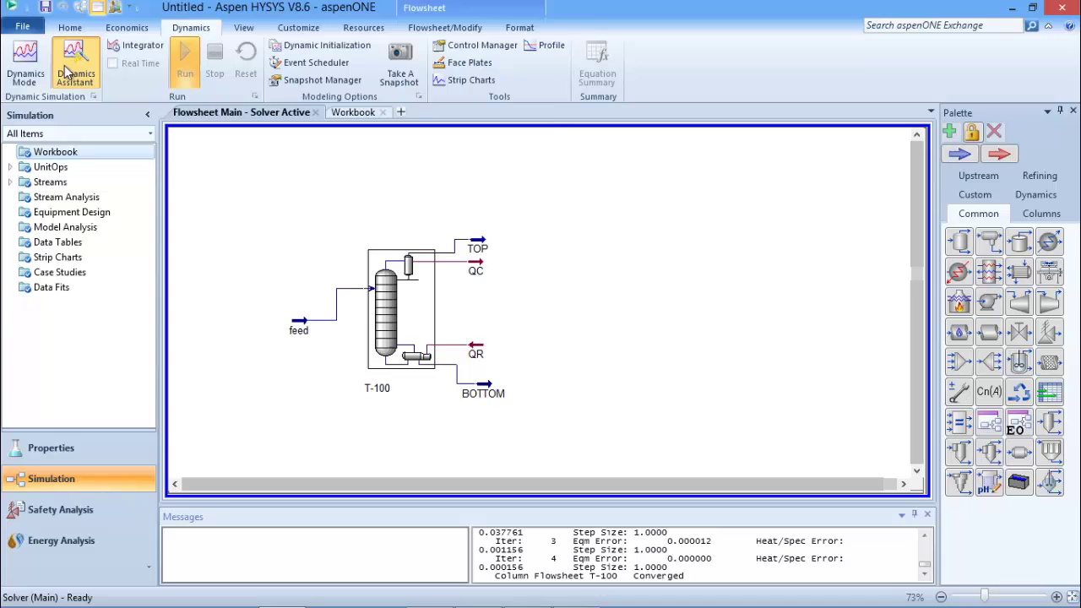
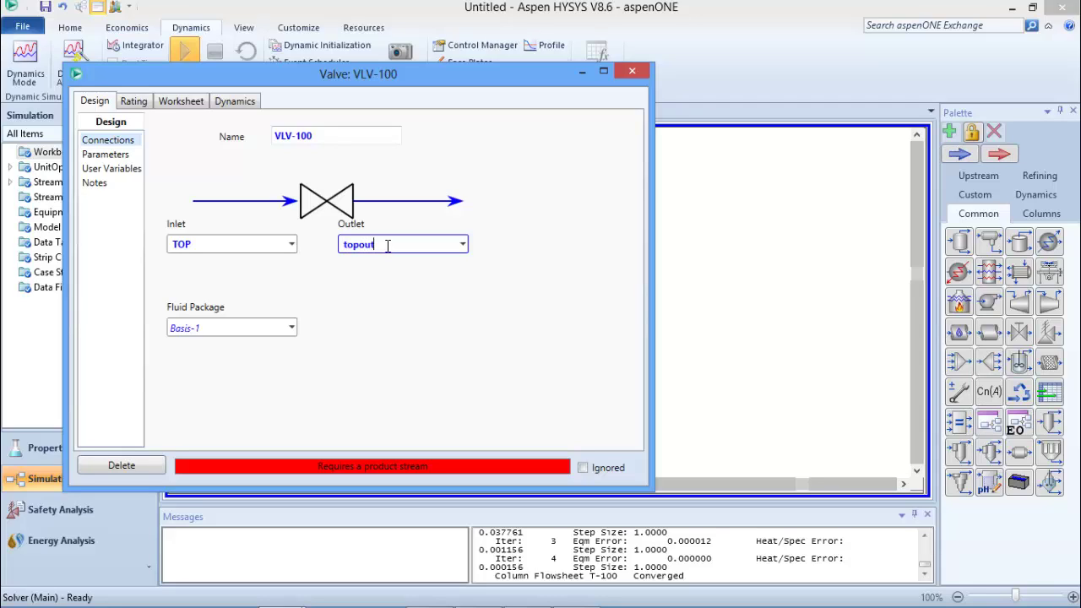
{"action": "key", "text": "Return"}
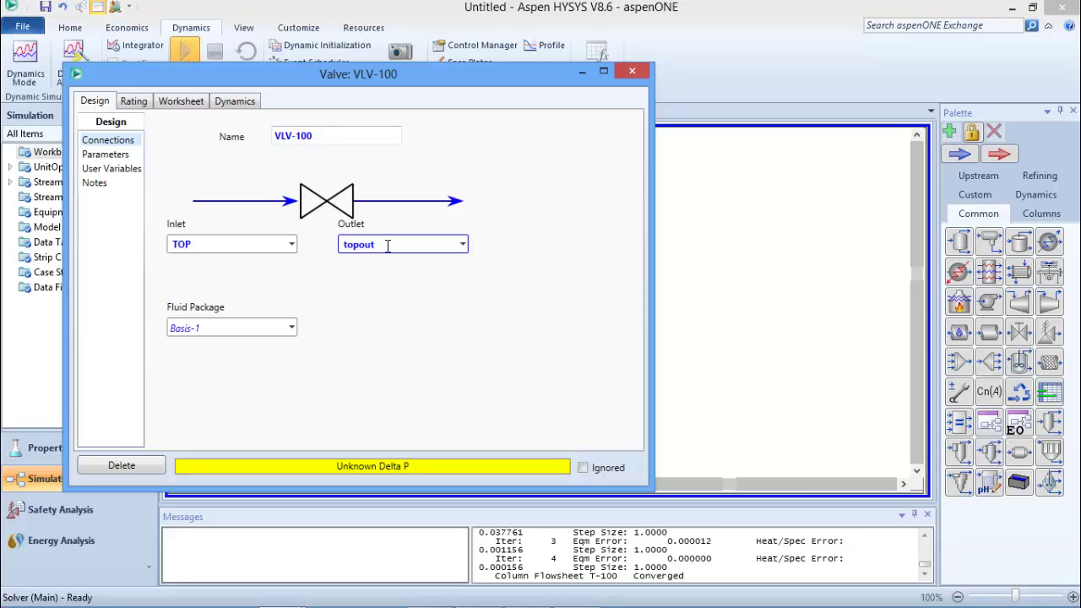
Set the pressure drop of the valve on the TOP stream to 50 kPa and close its properties.
{"action": "left_click", "coordinate": [124, 157]}
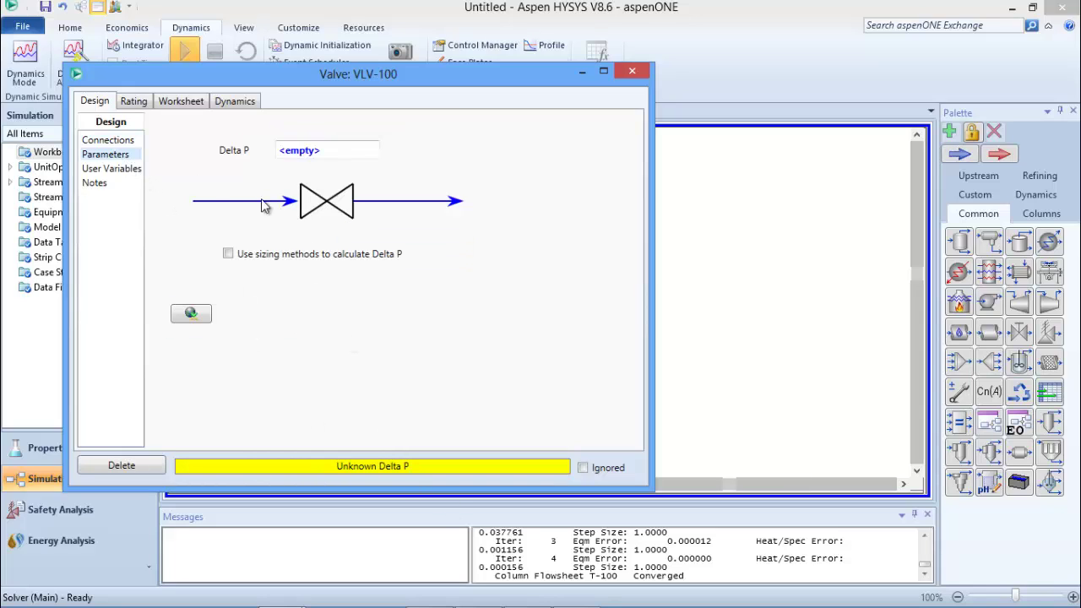
{"action": "left_click", "coordinate": [345, 151]}
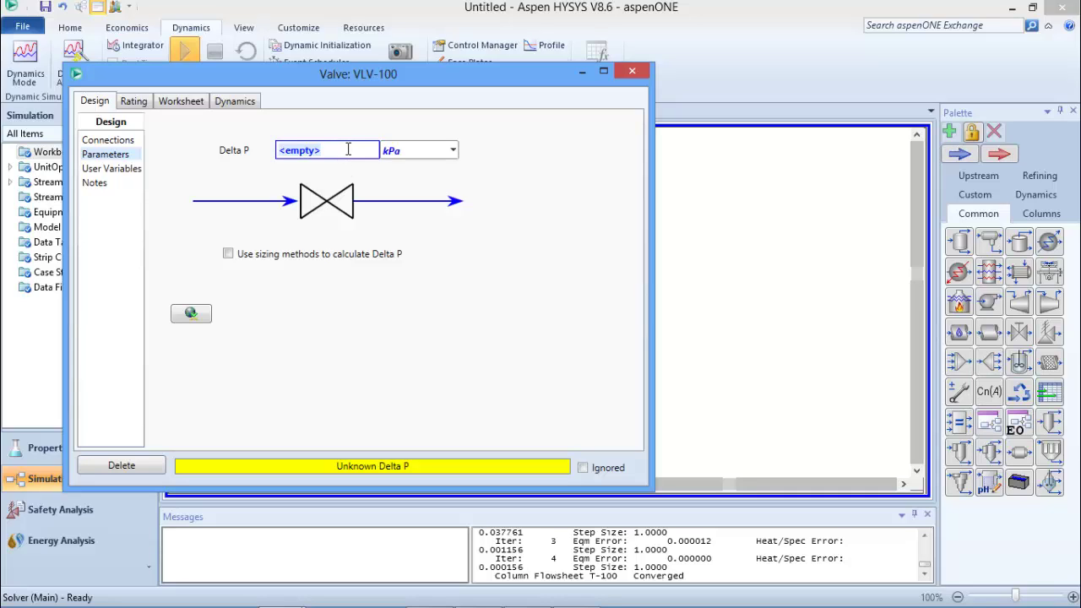
{"action": "type", "text": "50"}
{"action": "key", "text": "Return"}
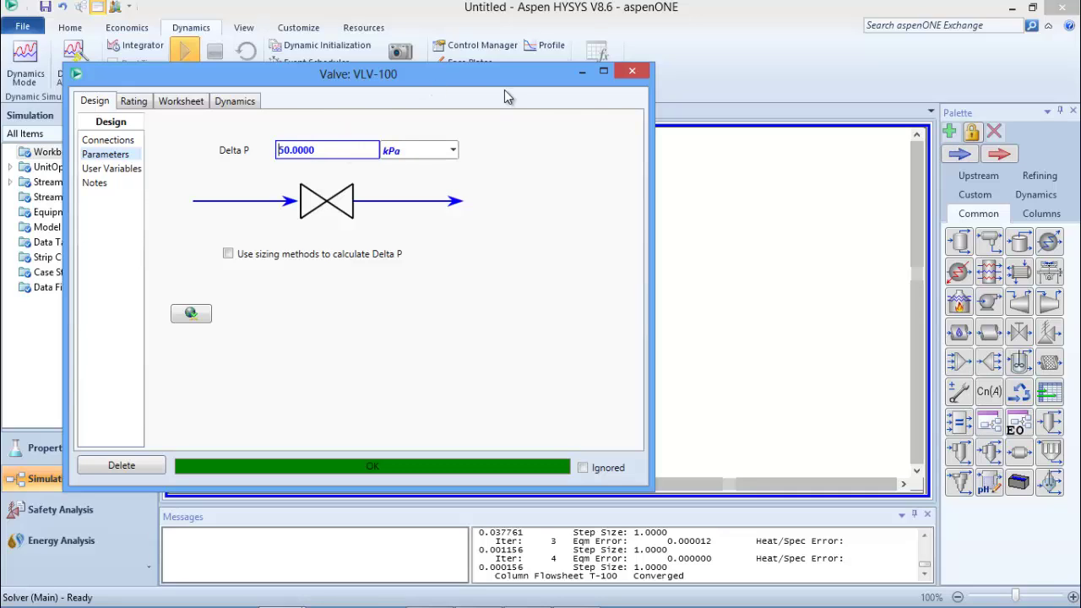
{"action": "left_click", "coordinate": [631, 72]}
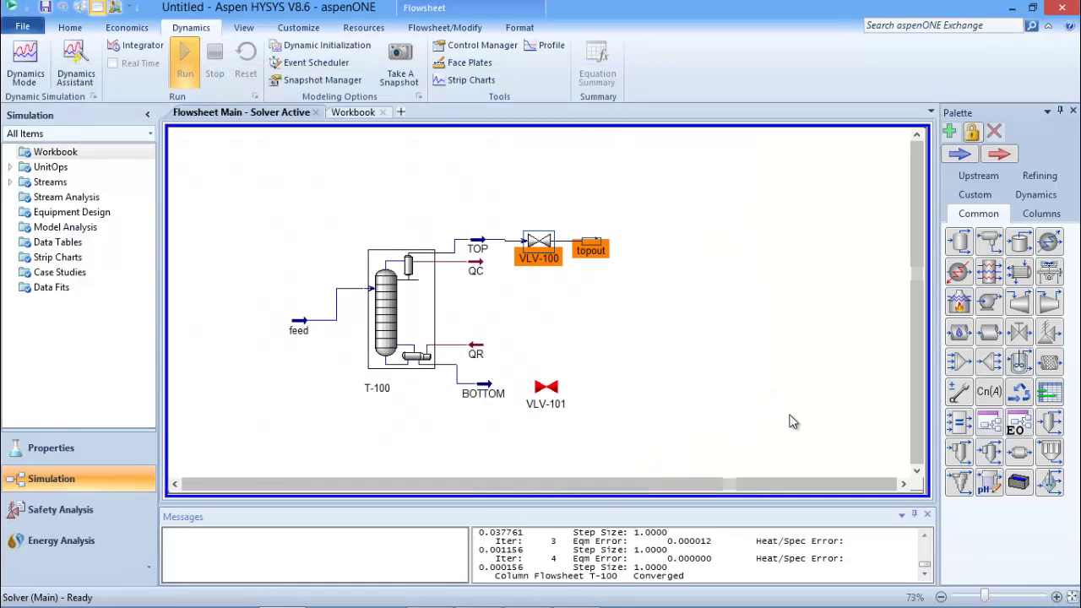
Connect valve VLV-101 from the BOTTOM stream to a new outlet stream named botOut.
{"action": "double_click", "coordinate": [544, 388]}
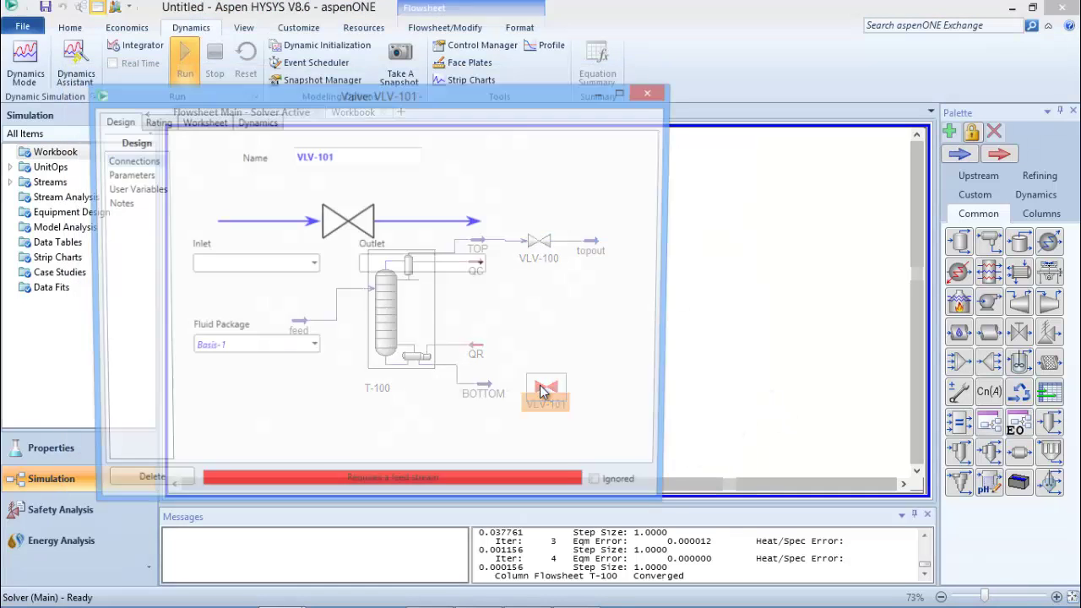
{"action": "left_click", "coordinate": [312, 264]}
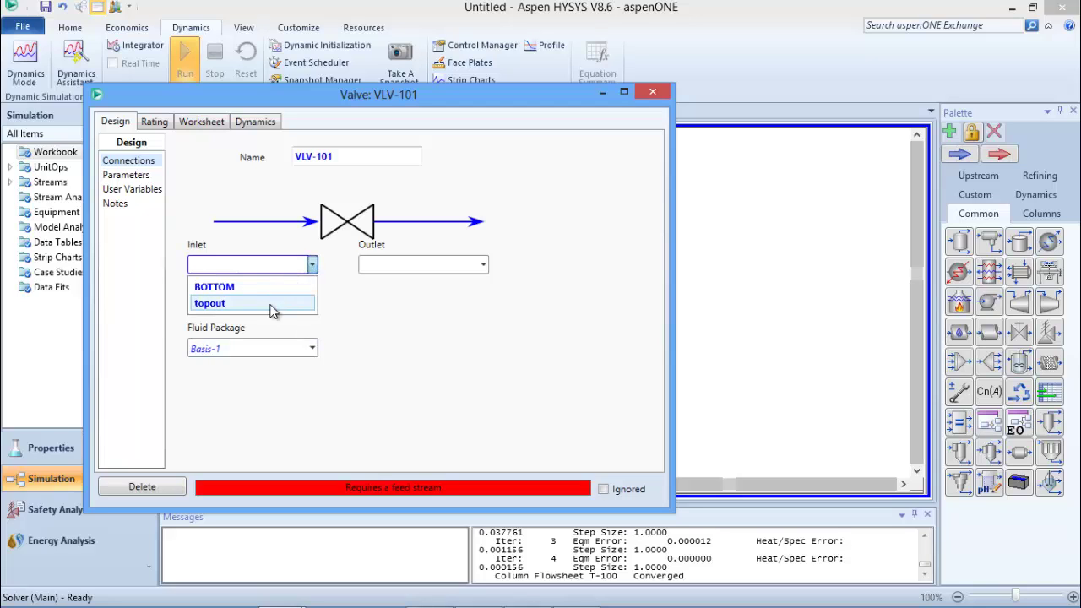
{"action": "left_click", "coordinate": [268, 285]}
{"action": "left_click", "coordinate": [395, 264]}
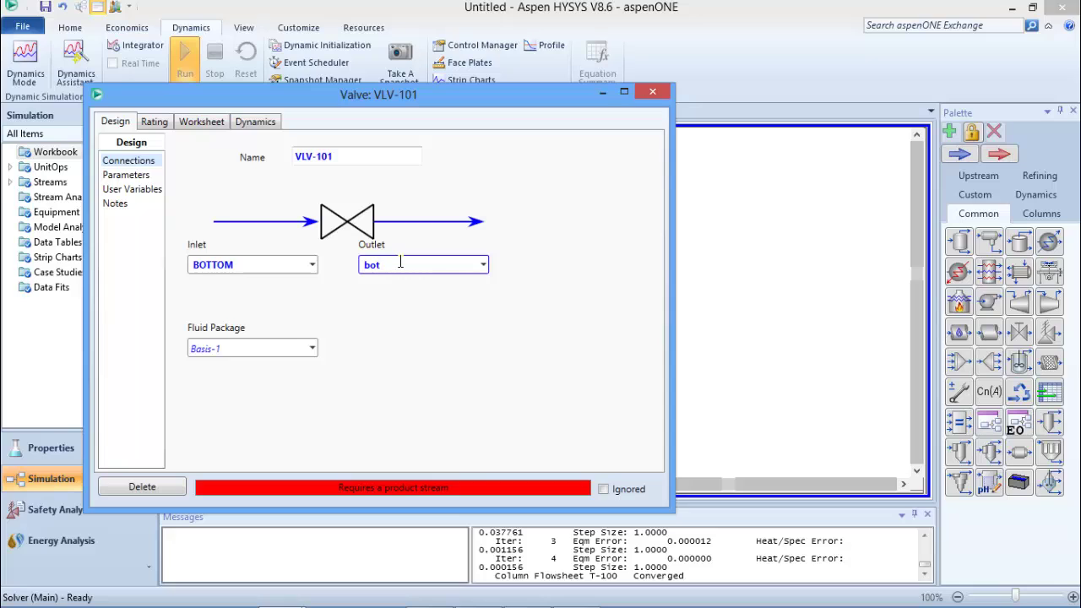
{"action": "key", "text": "Return"}
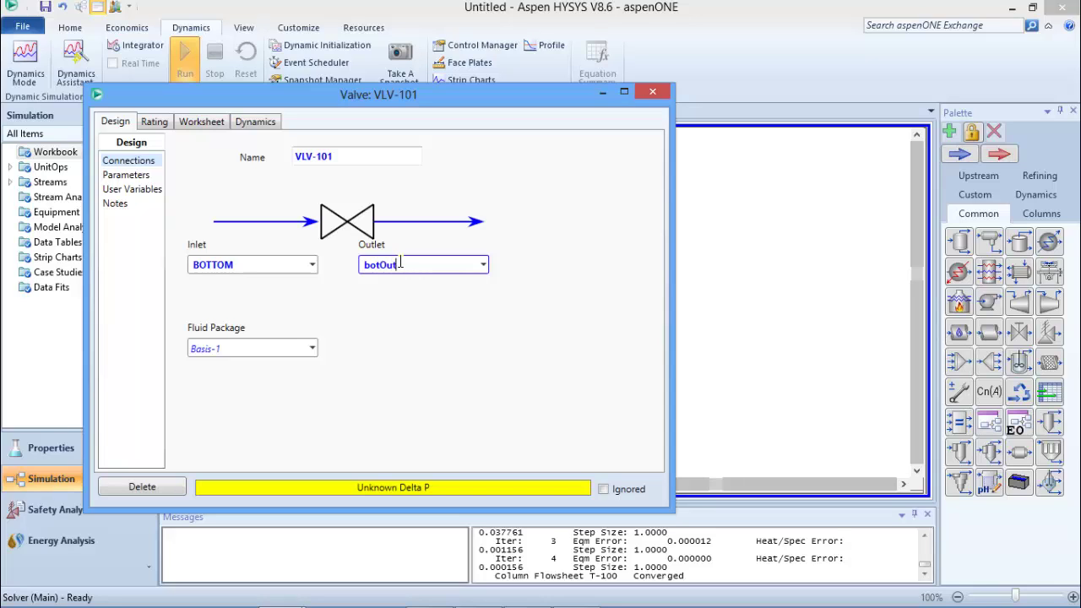
Set the pressure drop of valve VLV-101 to 50 kPa and close its properties.
{"action": "left_click", "coordinate": [133, 175]}
{"action": "left_click", "coordinate": [375, 169]}
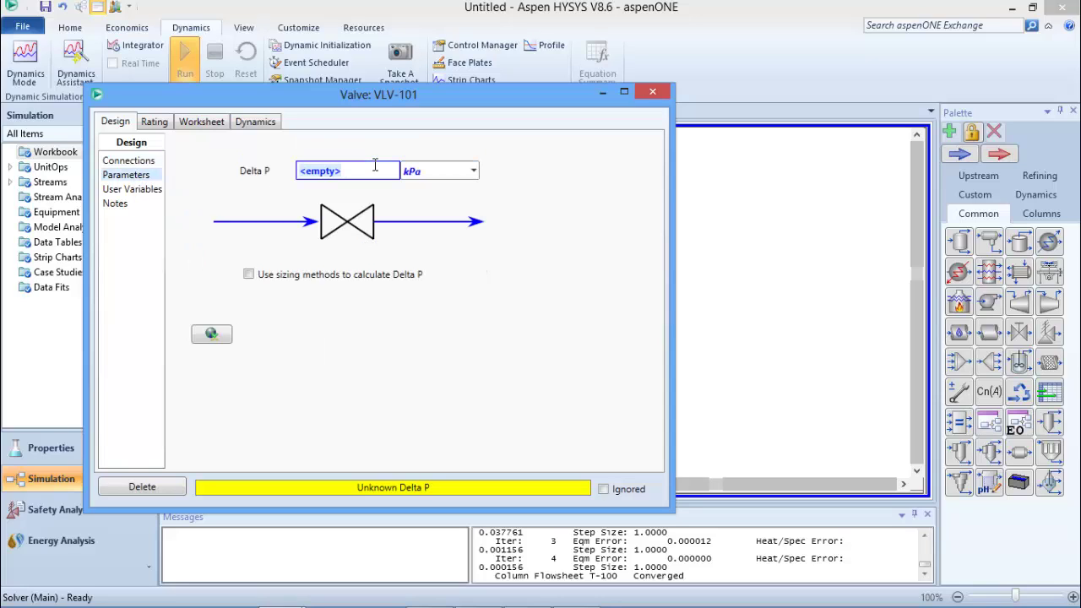
{"action": "type", "text": "50"}
{"action": "key", "text": "Return"}
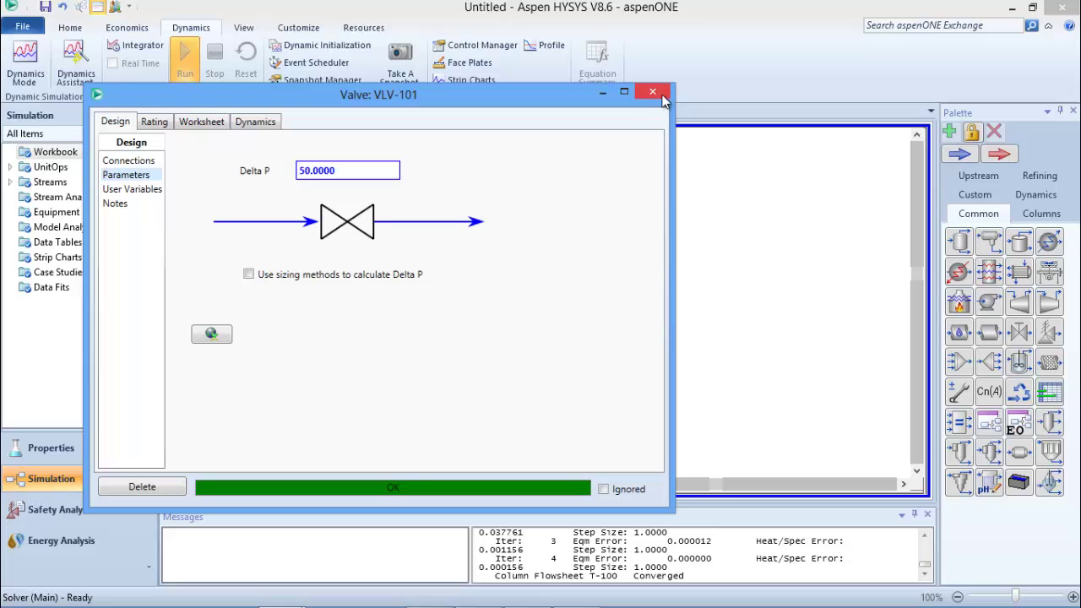
{"action": "left_click", "coordinate": [655, 94]}
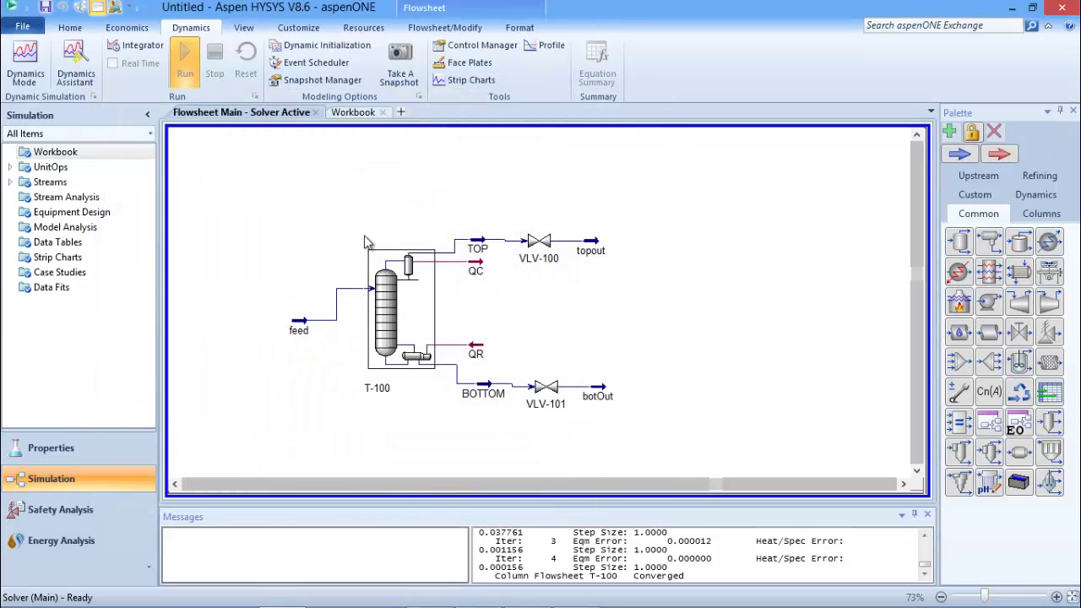
Analyze the flowsheet again with the Dynamics Assistant, apply its enabled changes and close it.
{"action": "left_click", "coordinate": [76, 59]}
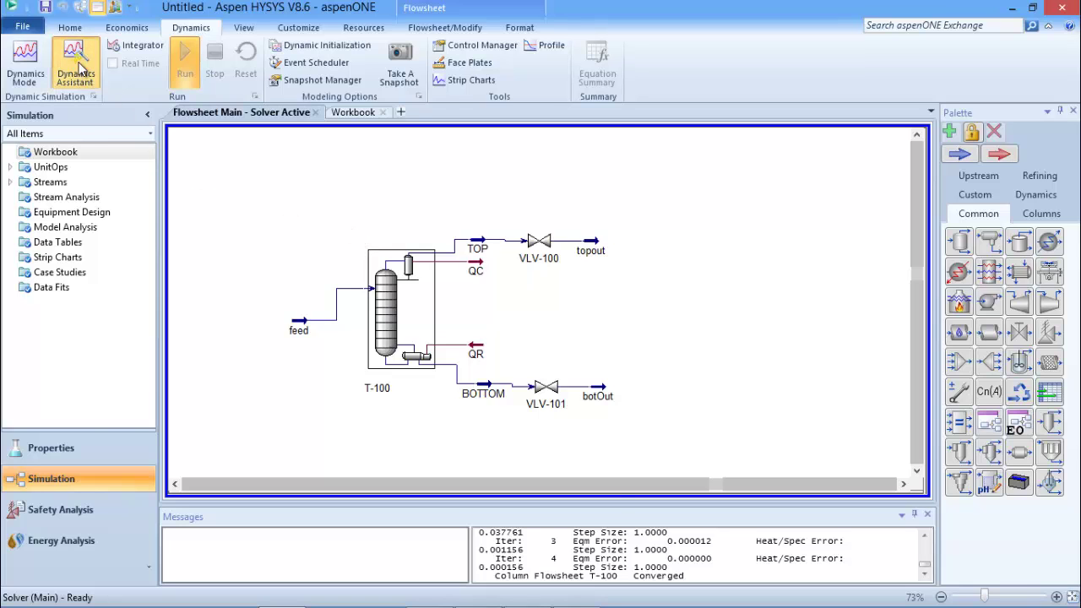
{"action": "left_click", "coordinate": [149, 143]}
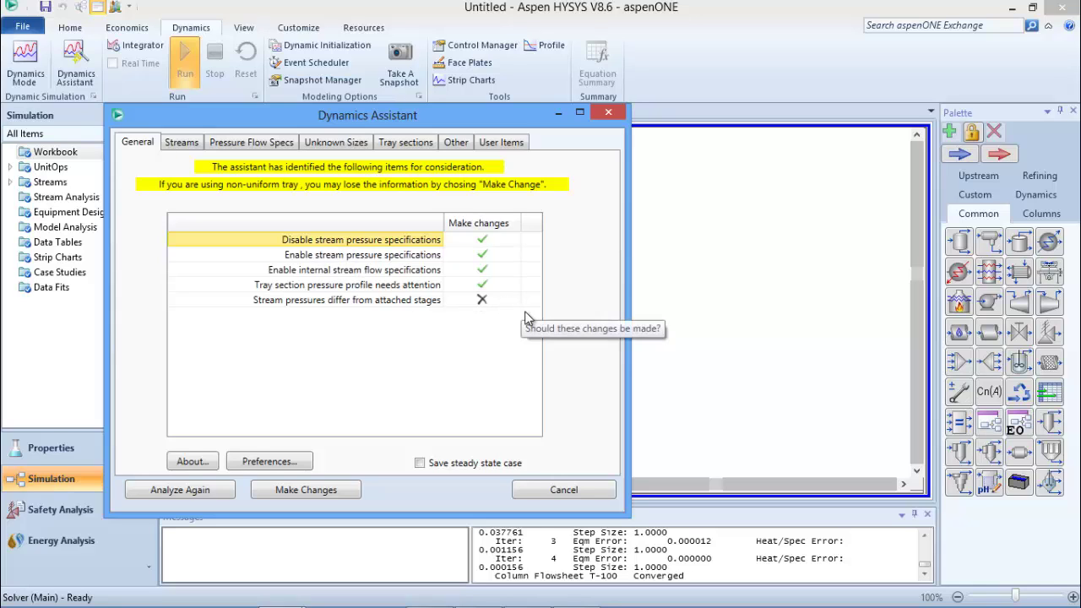
{"action": "left_click", "coordinate": [578, 594]}
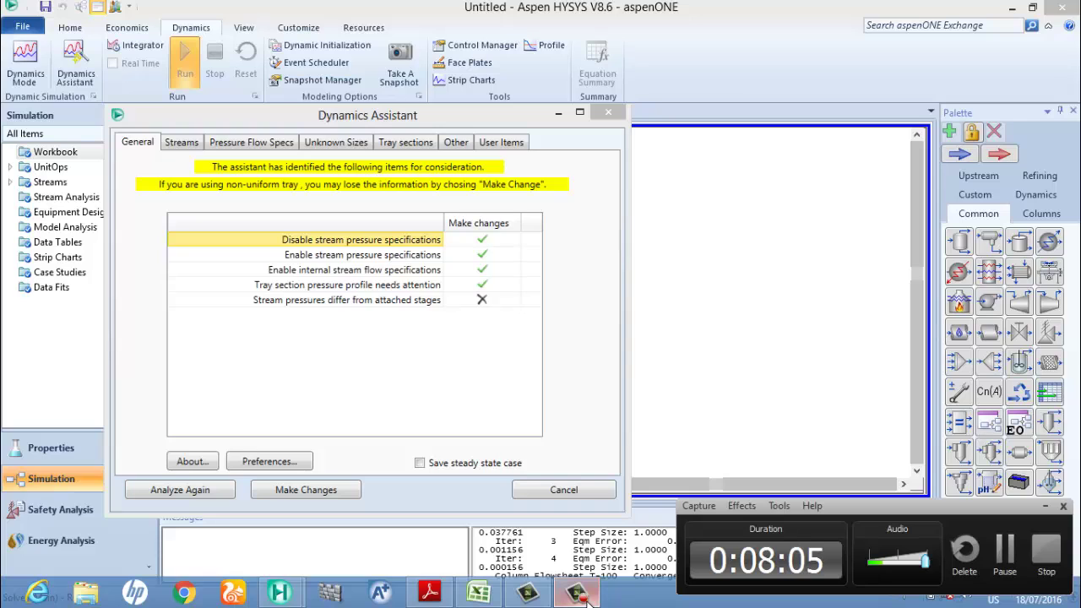
{"action": "left_click", "coordinate": [1047, 504]}
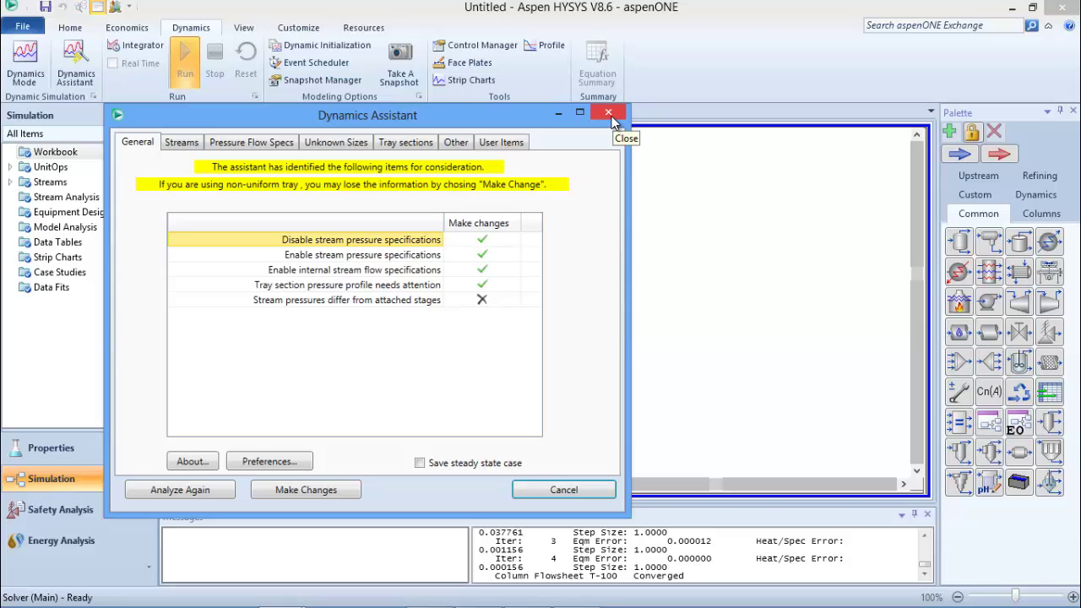
{"action": "left_click", "coordinate": [329, 490]}
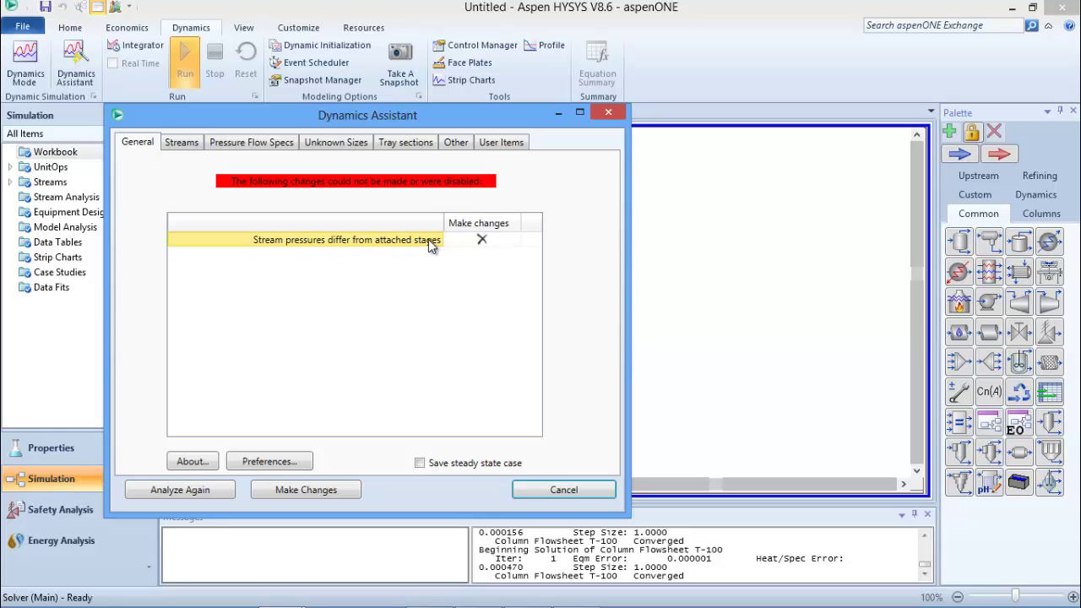
{"action": "left_click", "coordinate": [609, 114]}
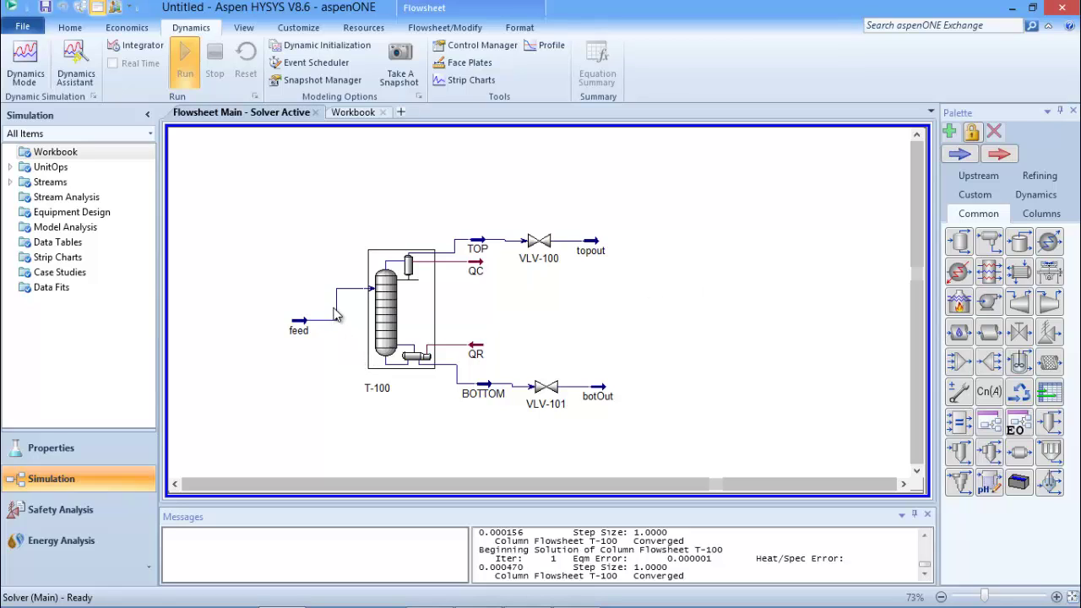
Examine the stage pressures in the column profiles of T-100, including the feed stage, and close the column's properties.
{"action": "mouse_move", "coordinate": [338, 300]}
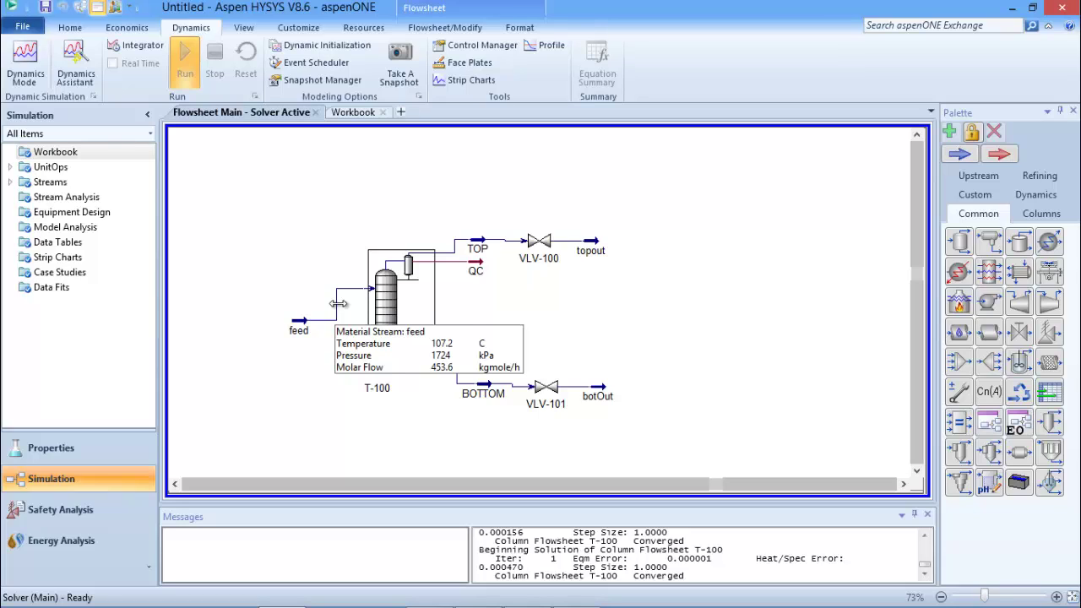
{"action": "double_click", "coordinate": [383, 292]}
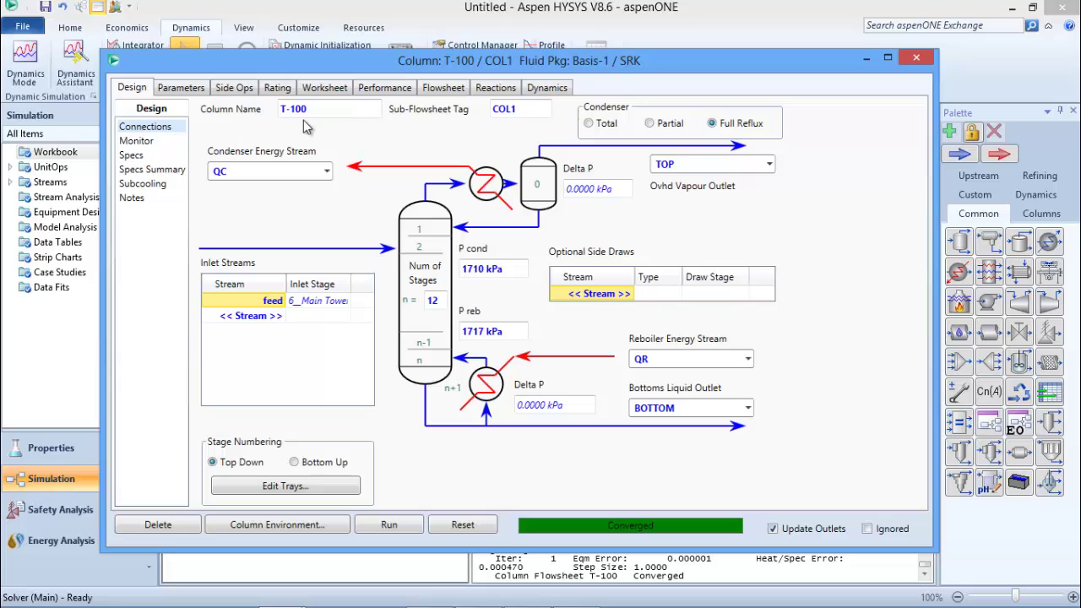
{"action": "left_click", "coordinate": [377, 93]}
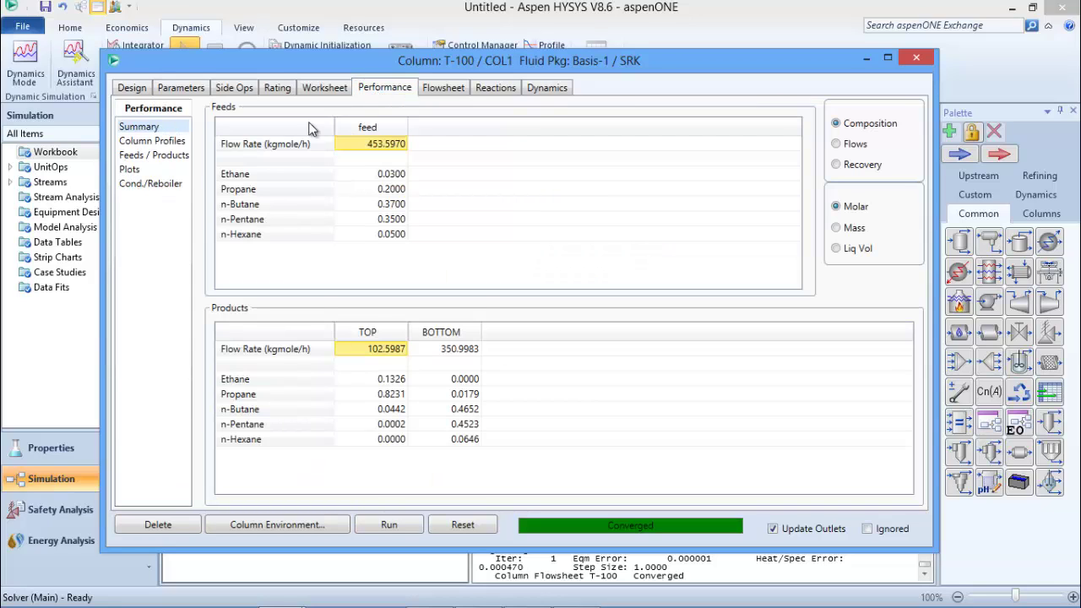
{"action": "left_click", "coordinate": [162, 142]}
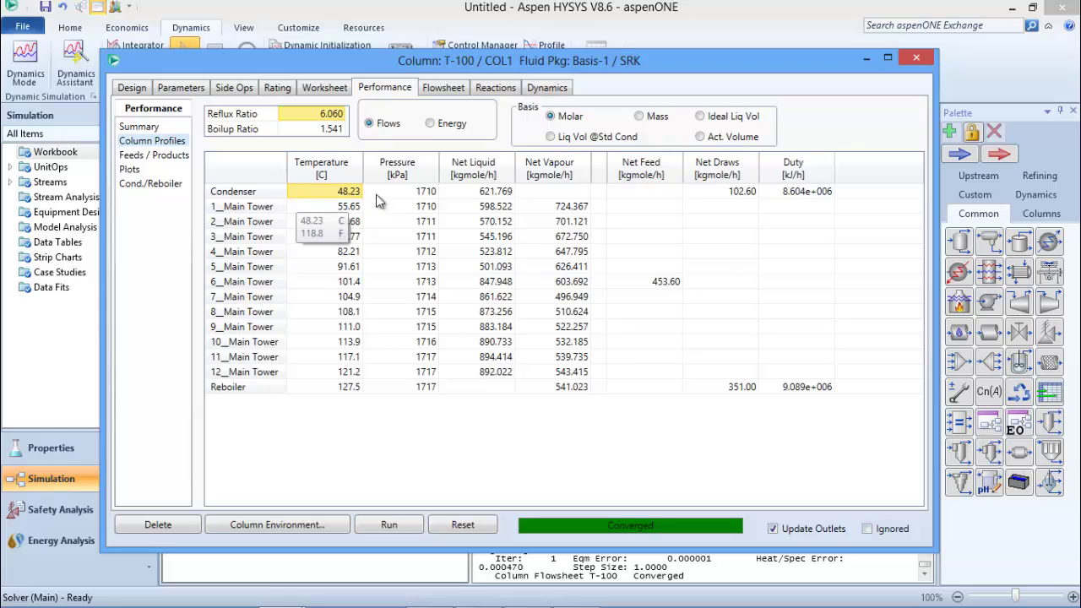
{"action": "mouse_move", "coordinate": [416, 195]}
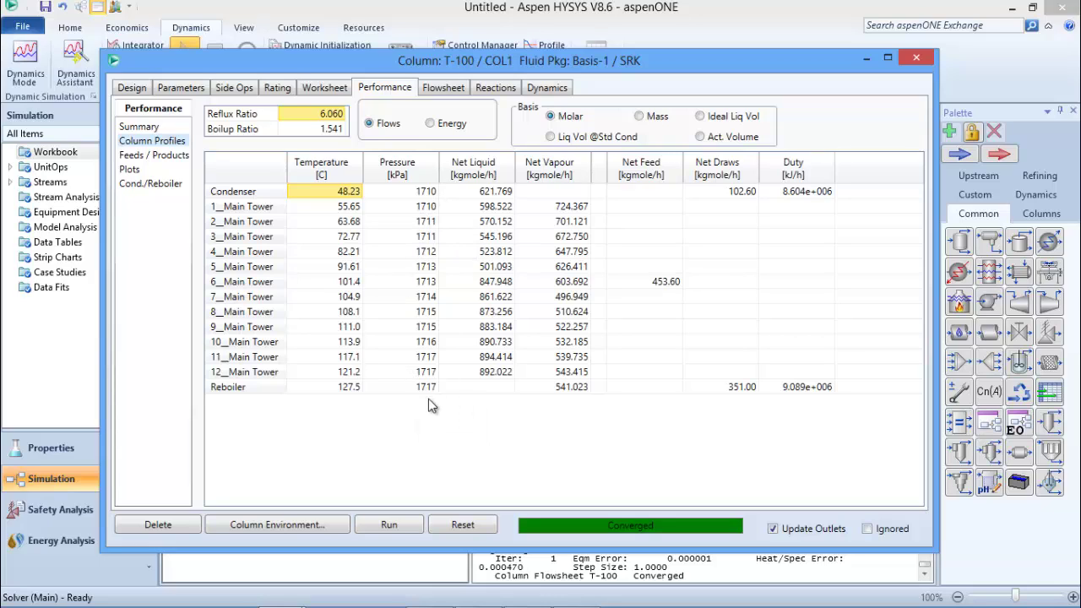
{"action": "mouse_move", "coordinate": [425, 390]}
{"action": "mouse_move", "coordinate": [440, 294]}
{"action": "left_click", "coordinate": [915, 59]}
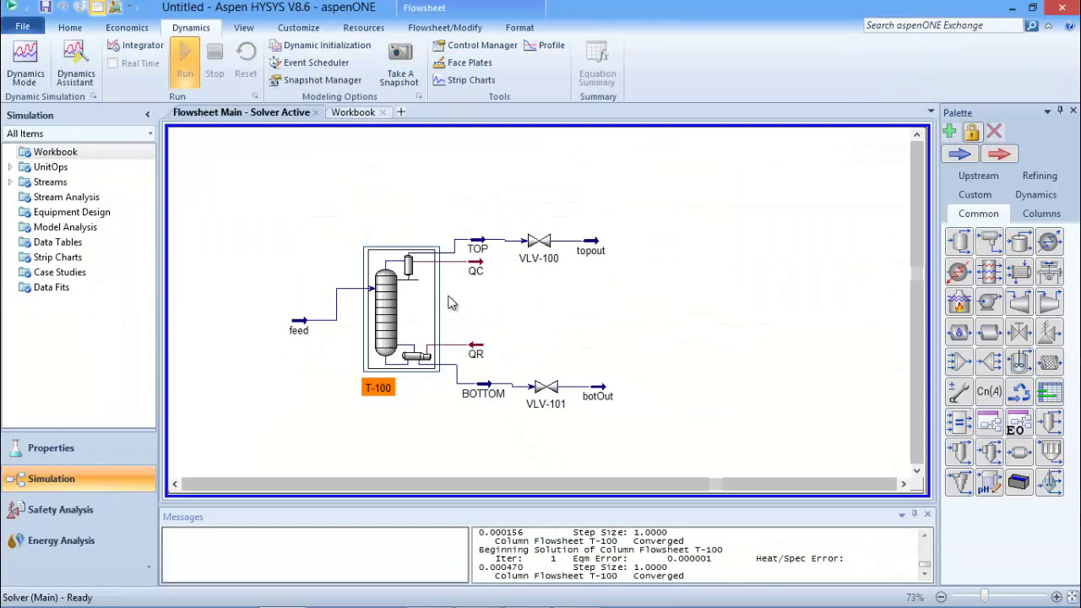
Set the feed stream's pressure to 1713 kPa, acknowledge the warning and close the stream's properties.
{"action": "double_click", "coordinate": [299, 322]}
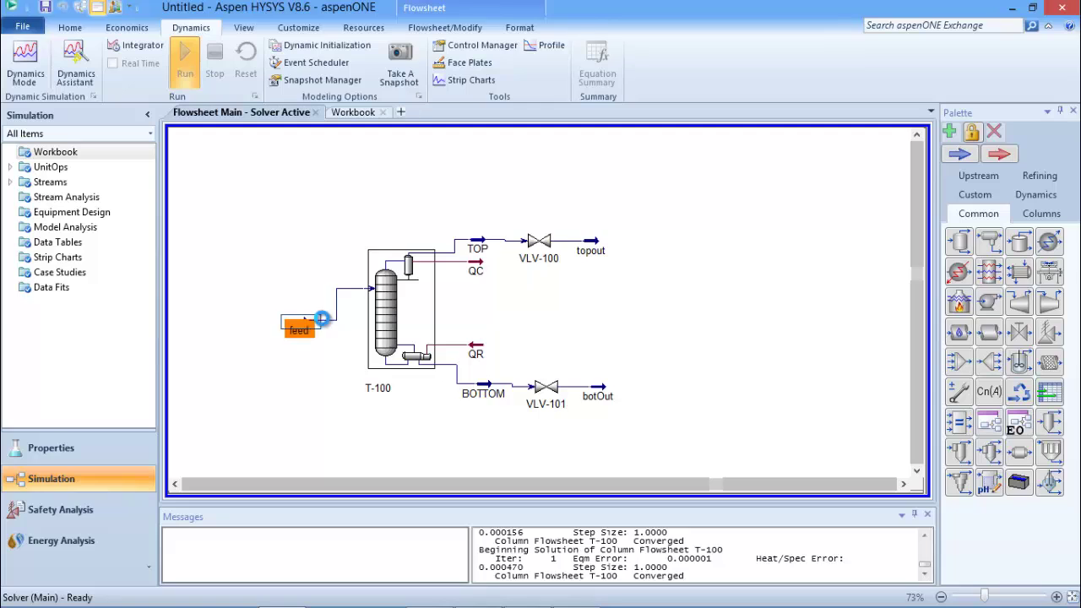
{"action": "mouse_move", "coordinate": [492, 249]}
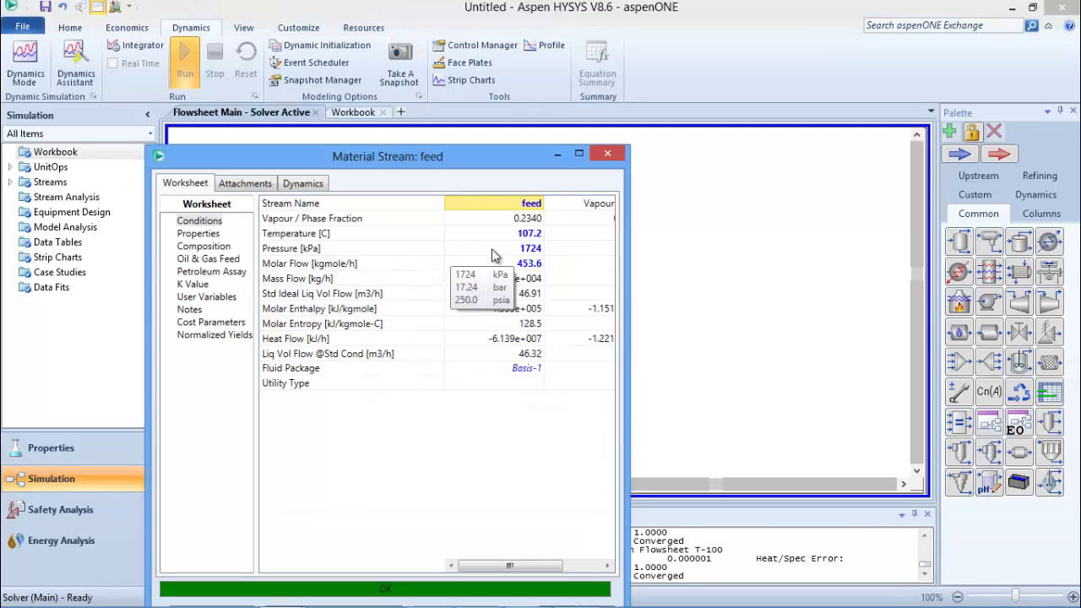
{"action": "left_click", "coordinate": [525, 253]}
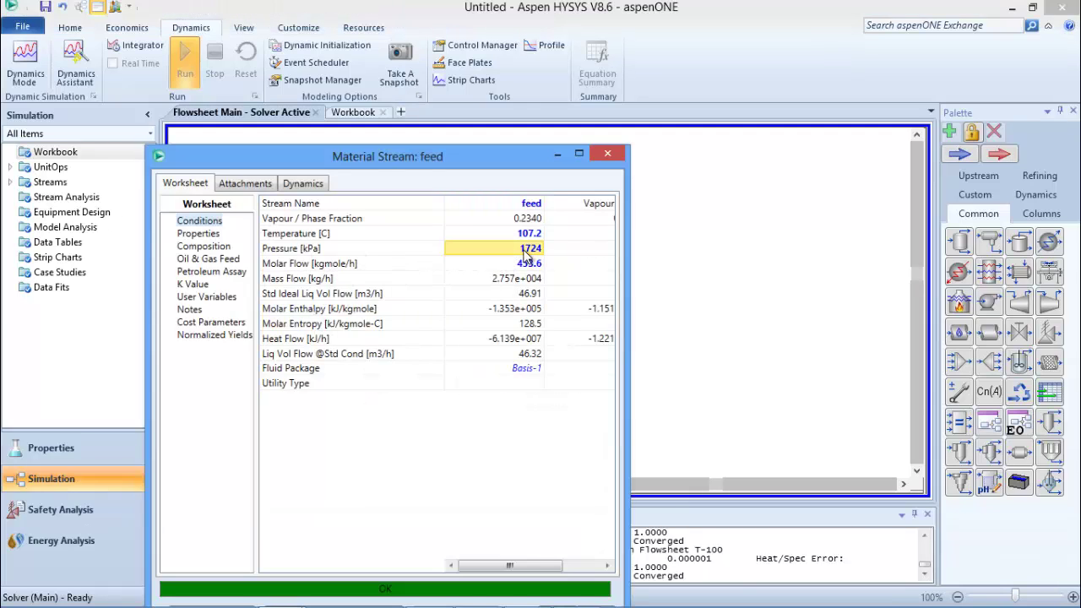
{"action": "type", "text": "13"}
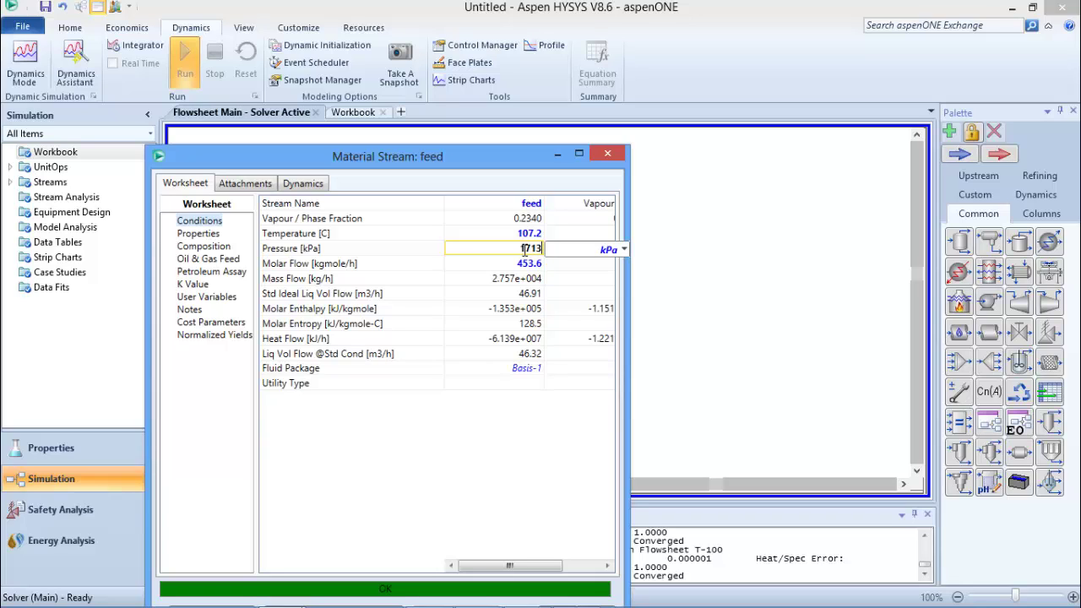
{"action": "key", "text": "Return"}
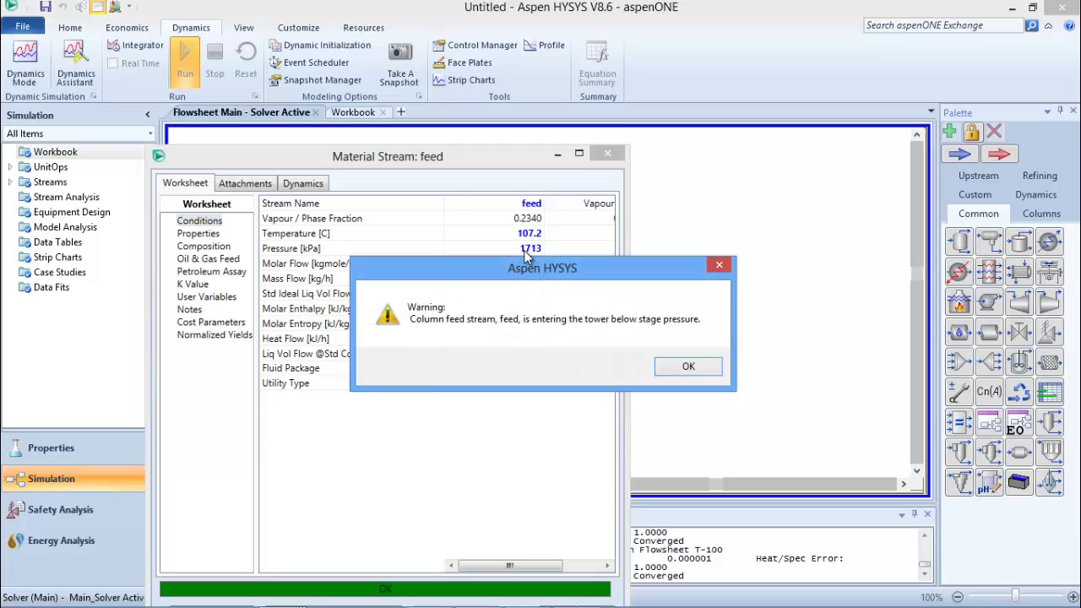
{"action": "left_click", "coordinate": [688, 367]}
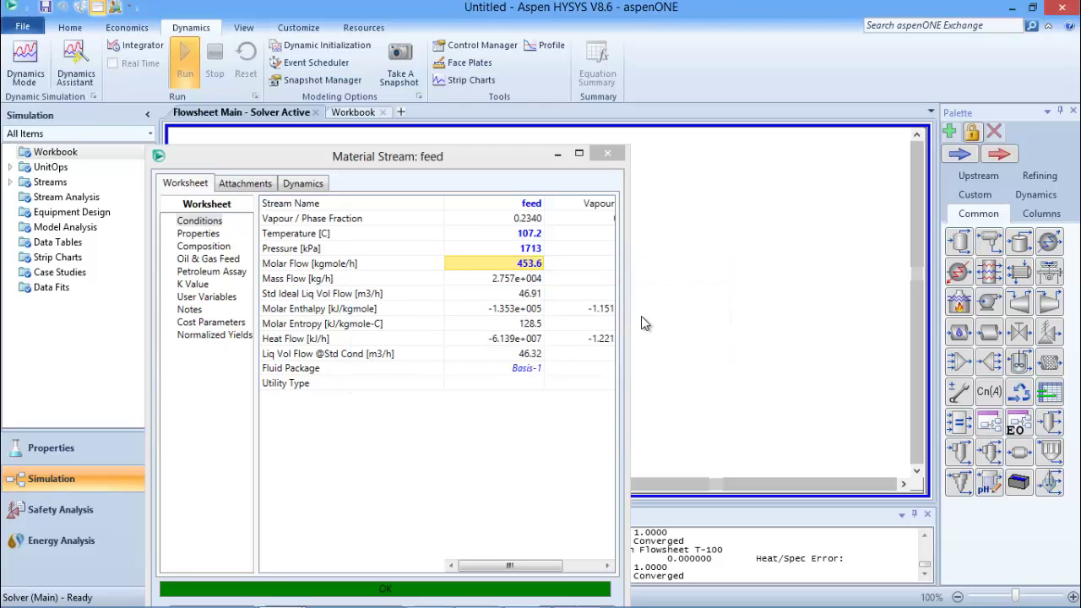
{"action": "left_click", "coordinate": [607, 153]}
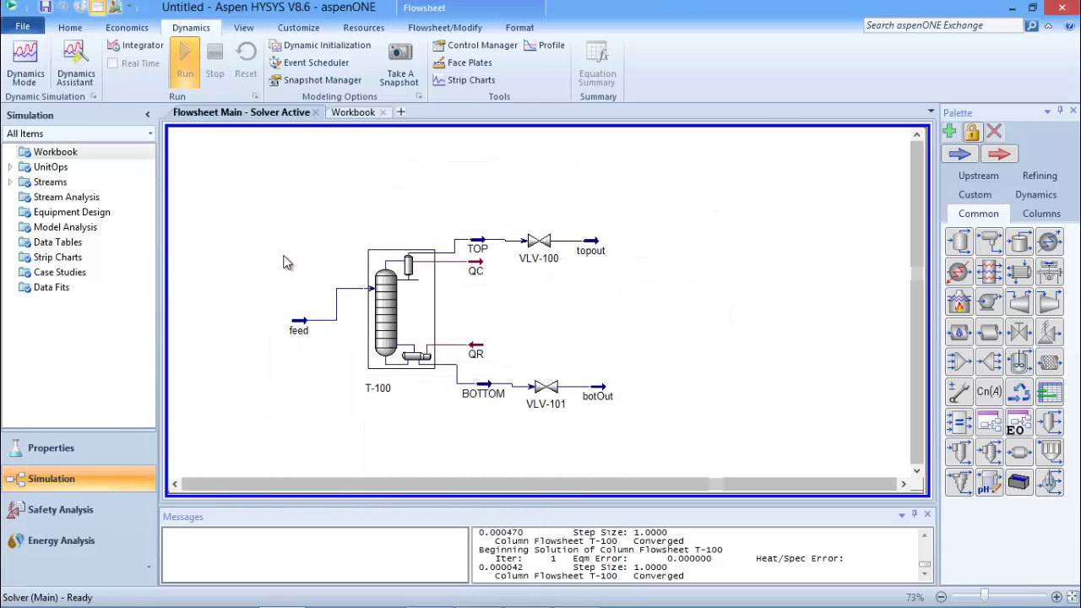
Check the flowsheet with the Dynamics Assistant, finish it, and line up the feed stream with the column's inlet.
{"action": "left_click", "coordinate": [80, 75]}
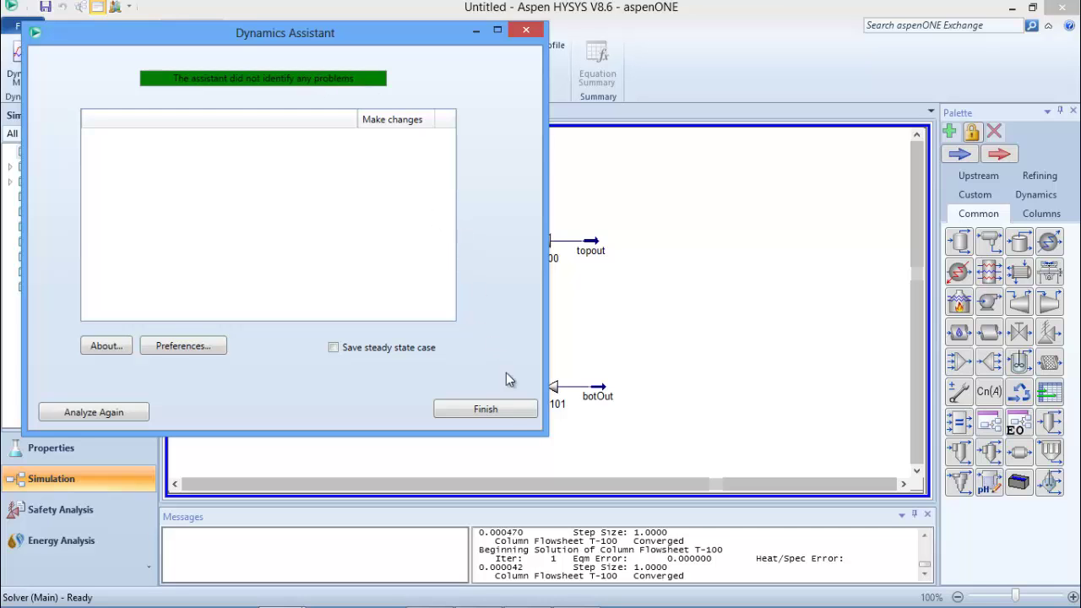
{"action": "left_click", "coordinate": [487, 409]}
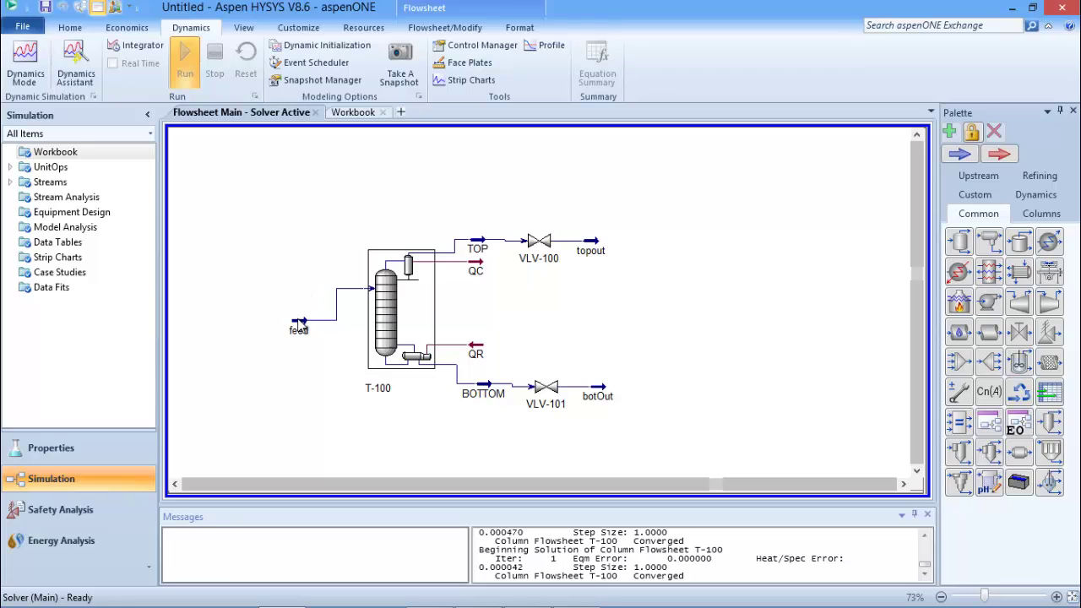
{"action": "mouse_move", "coordinate": [300, 326]}
{"action": "left_click_drag", "start_coordinate": [300, 326], "coordinate": [286, 284]}
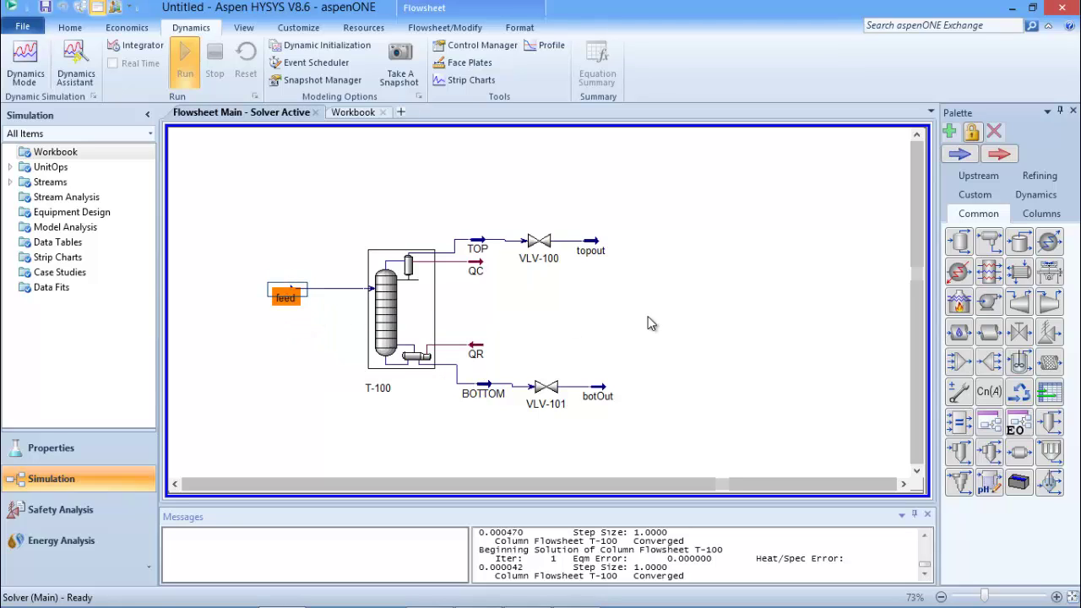
{"action": "left_click", "coordinate": [708, 277]}
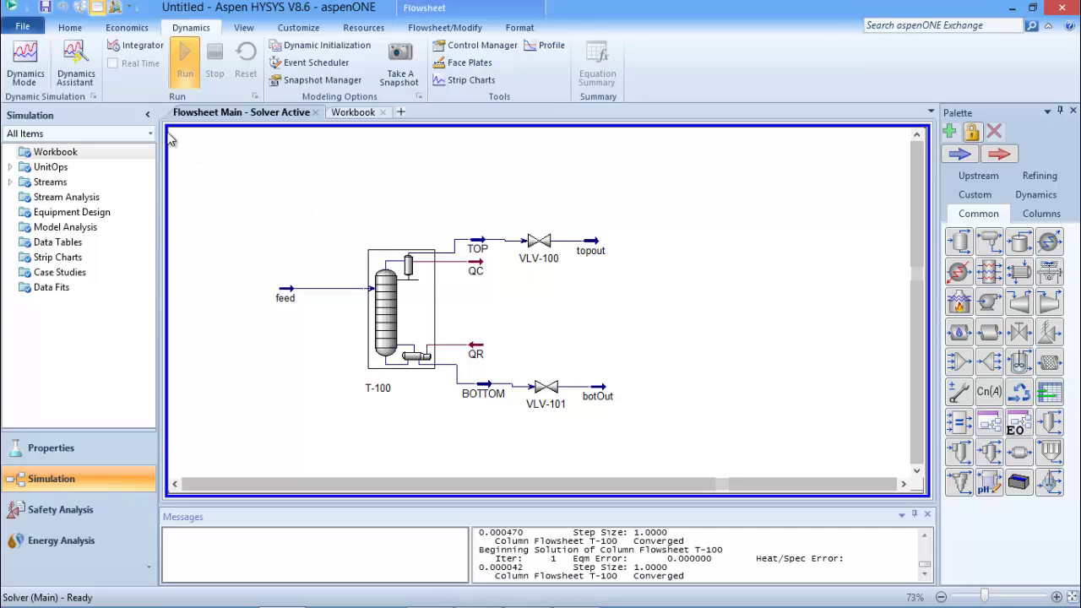
Recheck the flowsheet with the Dynamics Assistant, finish it, and switch the simulation to dynamics mode.
{"action": "left_click", "coordinate": [74, 60]}
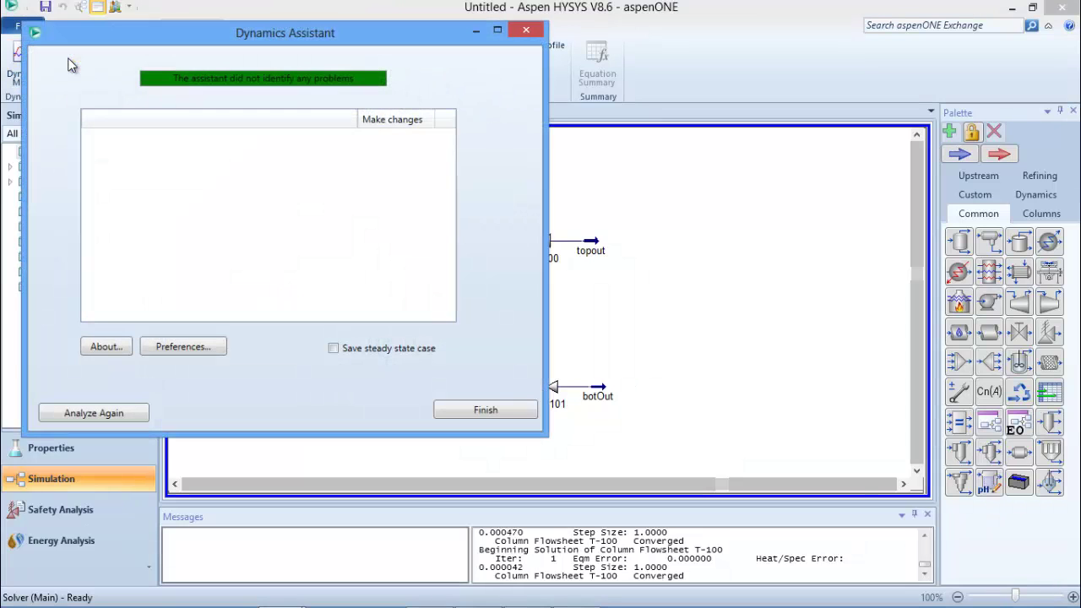
{"action": "left_click", "coordinate": [487, 409]}
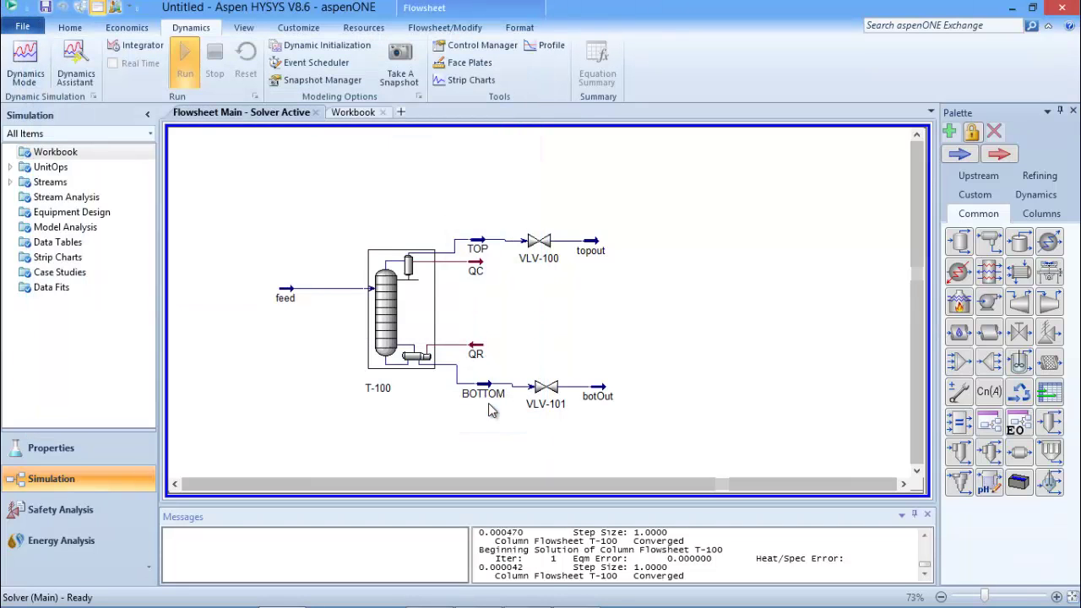
{"action": "left_click", "coordinate": [24, 72]}
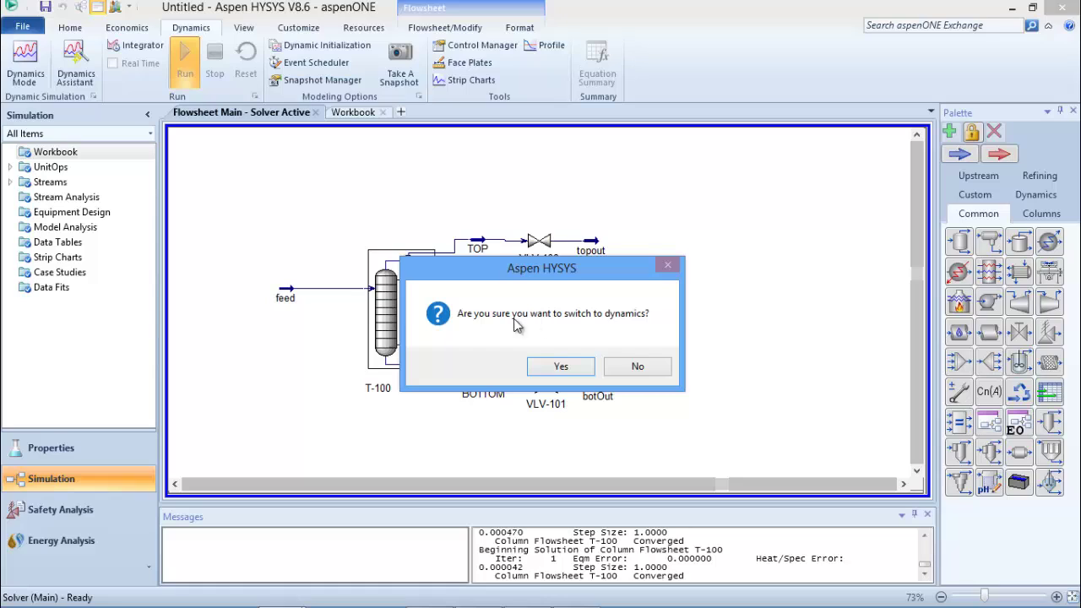
{"action": "left_click", "coordinate": [560, 367]}
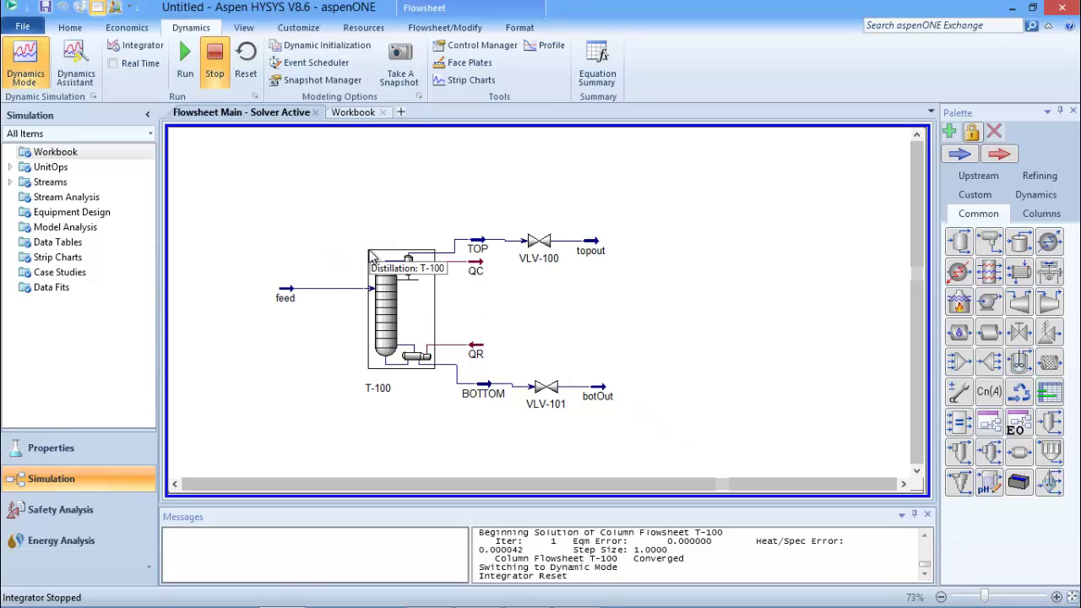
Switch to Excel to review the time intervals and variables in the results table, and return to HYSYS.
{"action": "mouse_move", "coordinate": [380, 599]}
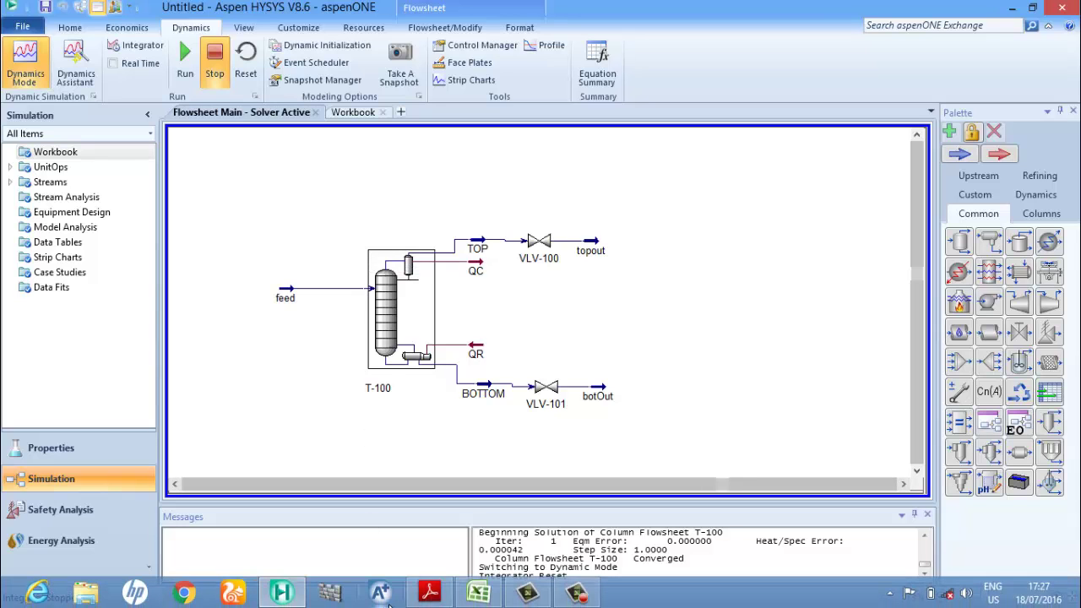
{"action": "left_click", "coordinate": [478, 594]}
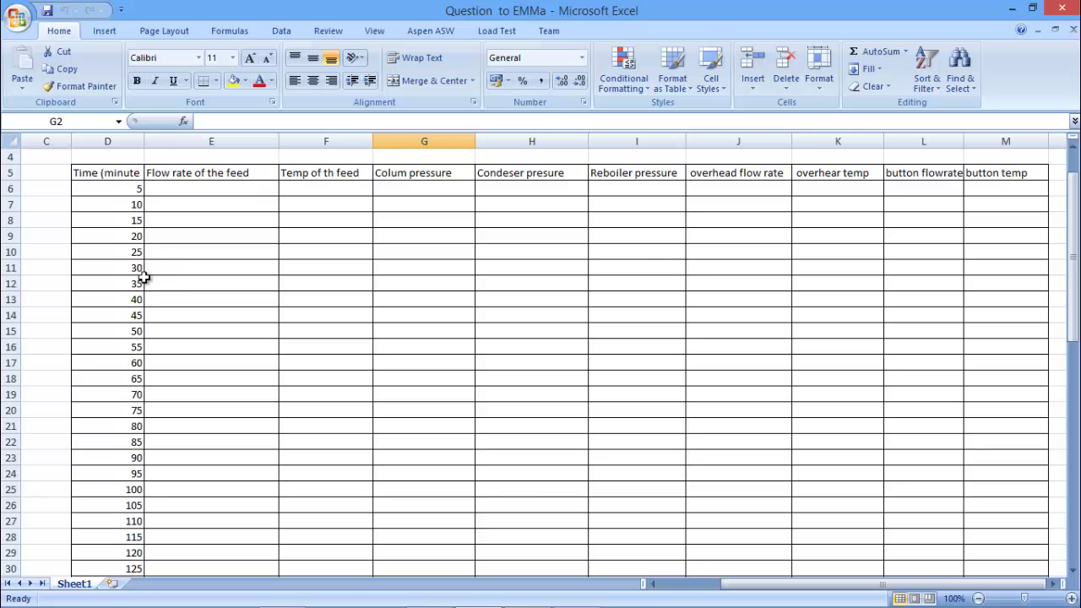
{"action": "left_click", "coordinate": [1012, 7]}
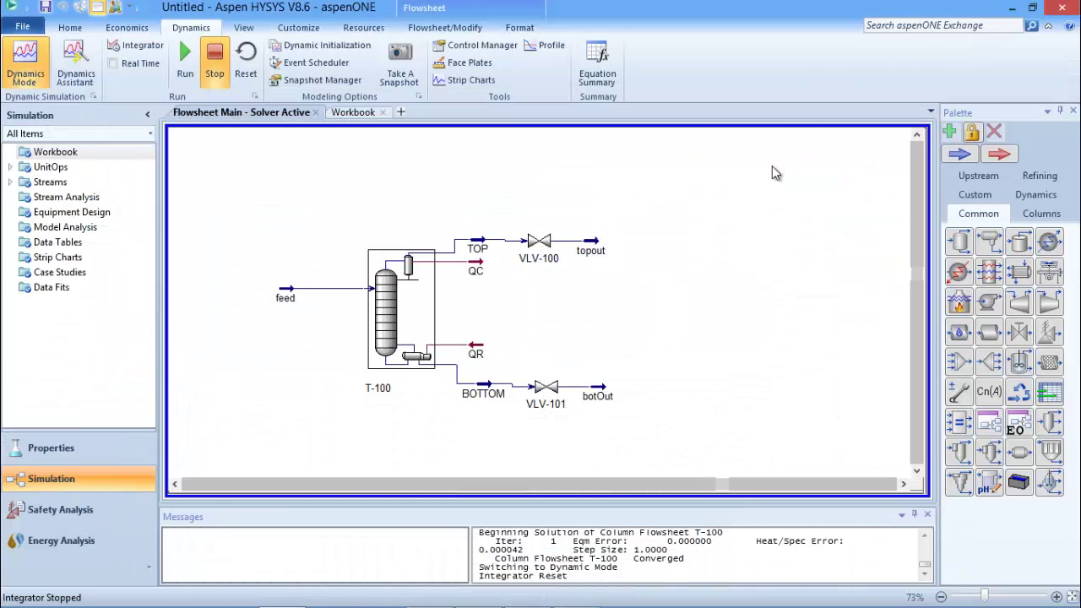
Set the Integrator's end time to 5 minutes, run the integration and close the Integrator.
{"action": "left_click", "coordinate": [131, 50]}
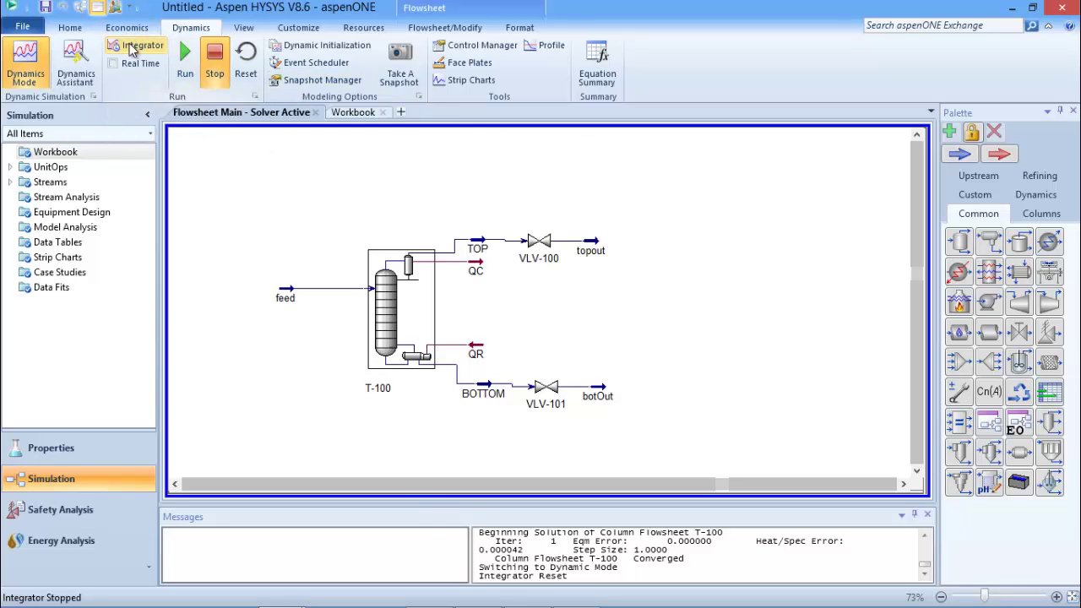
{"action": "left_click_drag", "start_coordinate": [216, 82], "coordinate": [255, 52]}
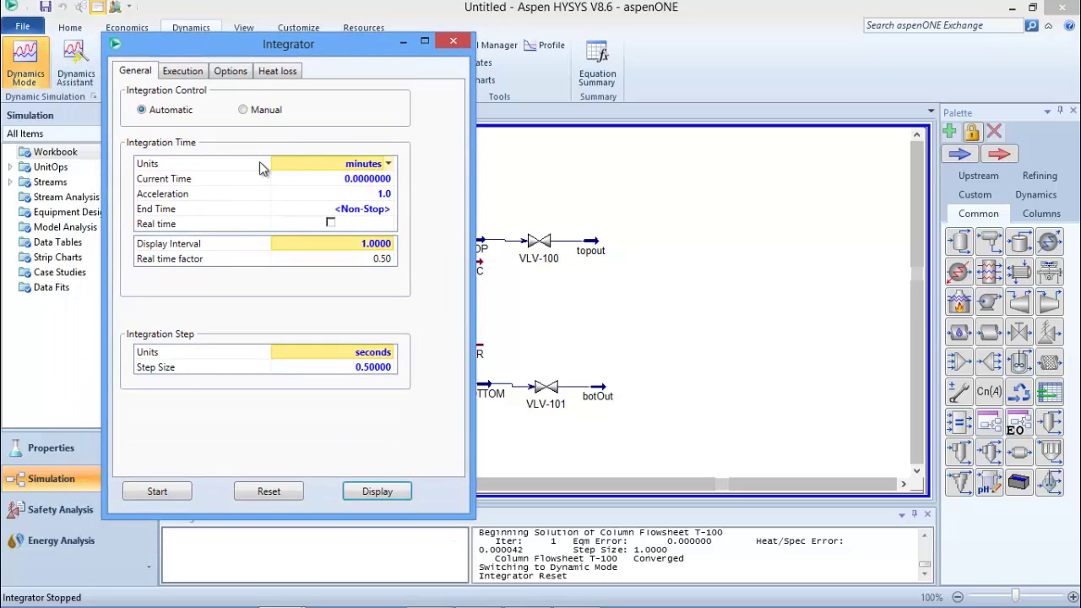
{"action": "left_click", "coordinate": [358, 185]}
{"action": "left_click", "coordinate": [365, 211]}
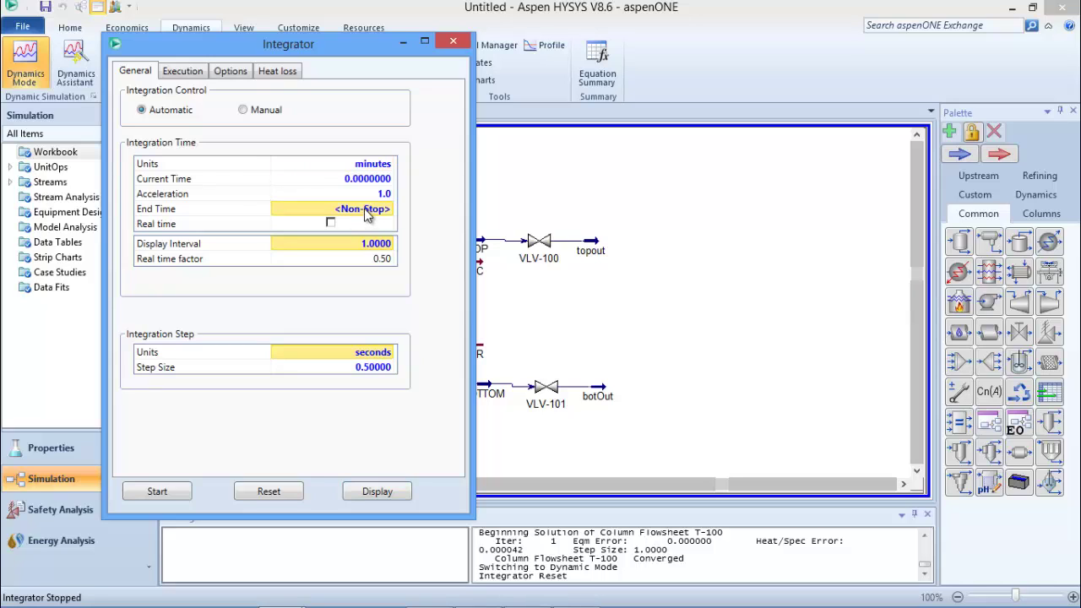
{"action": "type", "text": "5"}
{"action": "key", "text": "Return"}
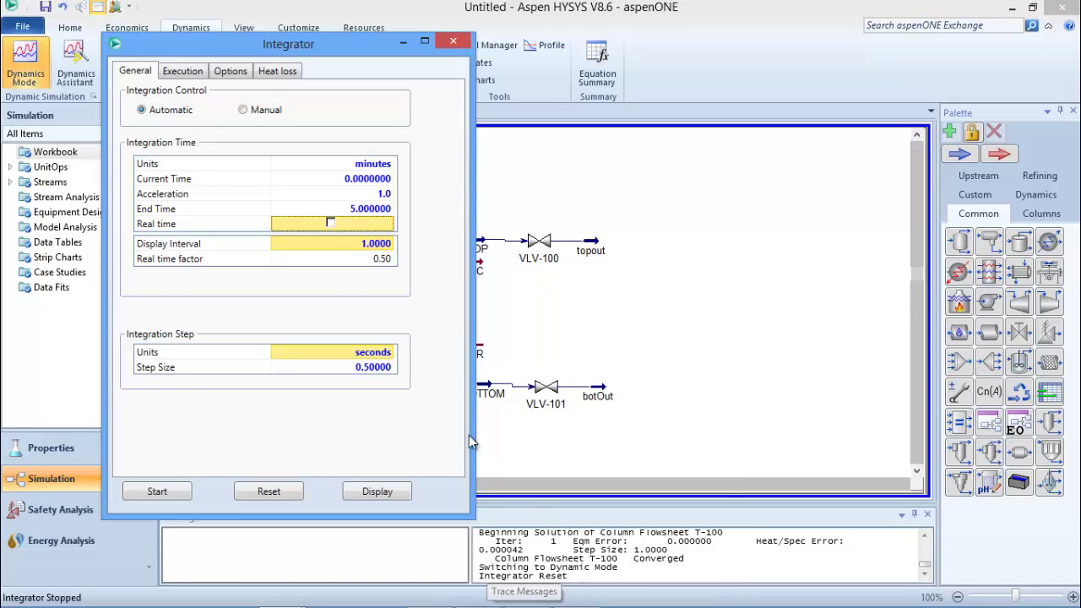
{"action": "left_click", "coordinate": [158, 492]}
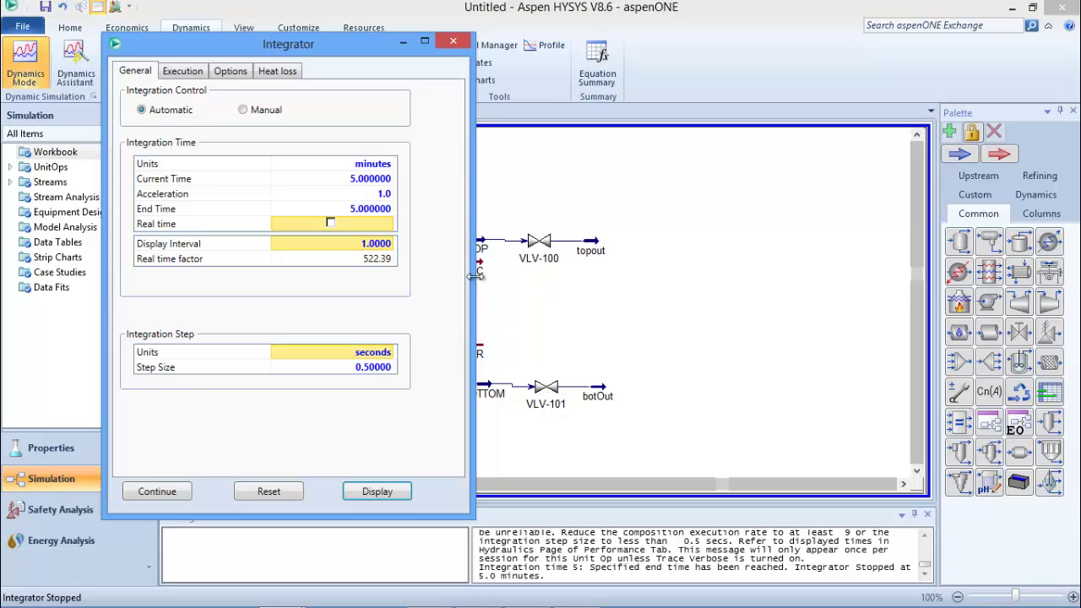
{"action": "left_click", "coordinate": [445, 42]}
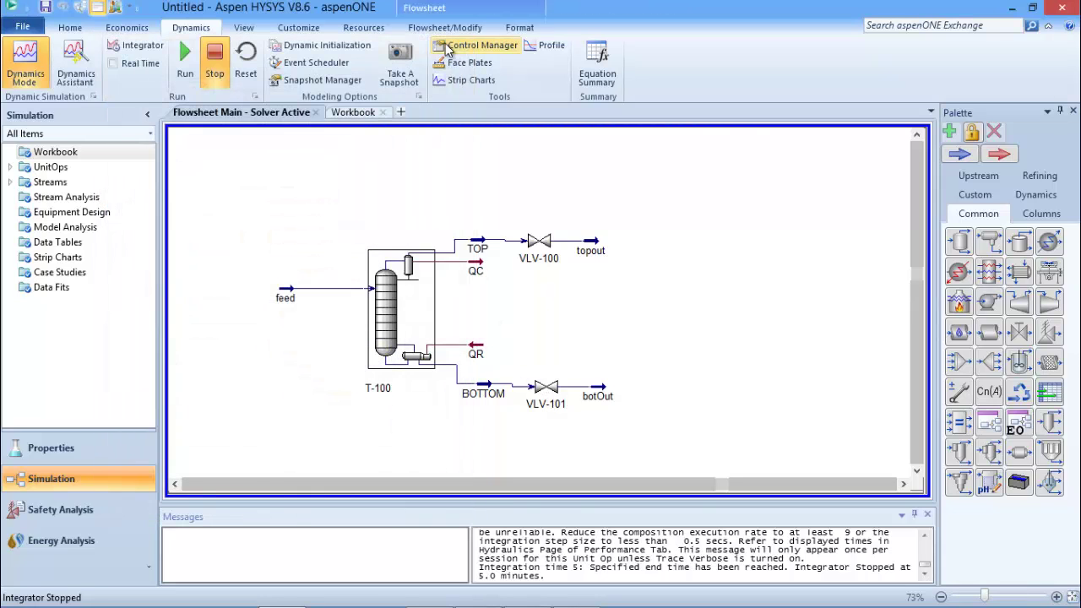
Examine the feed, TOP and BOTTOM stream pressures in the Workbook's material streams table.
{"action": "left_click", "coordinate": [363, 116]}
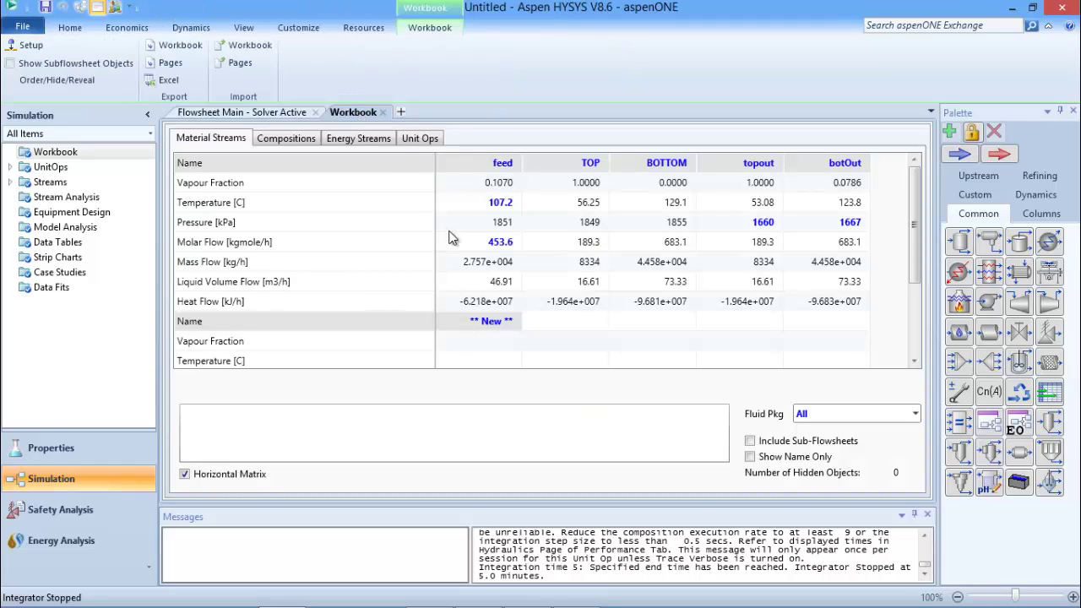
{"action": "mouse_move", "coordinate": [471, 226]}
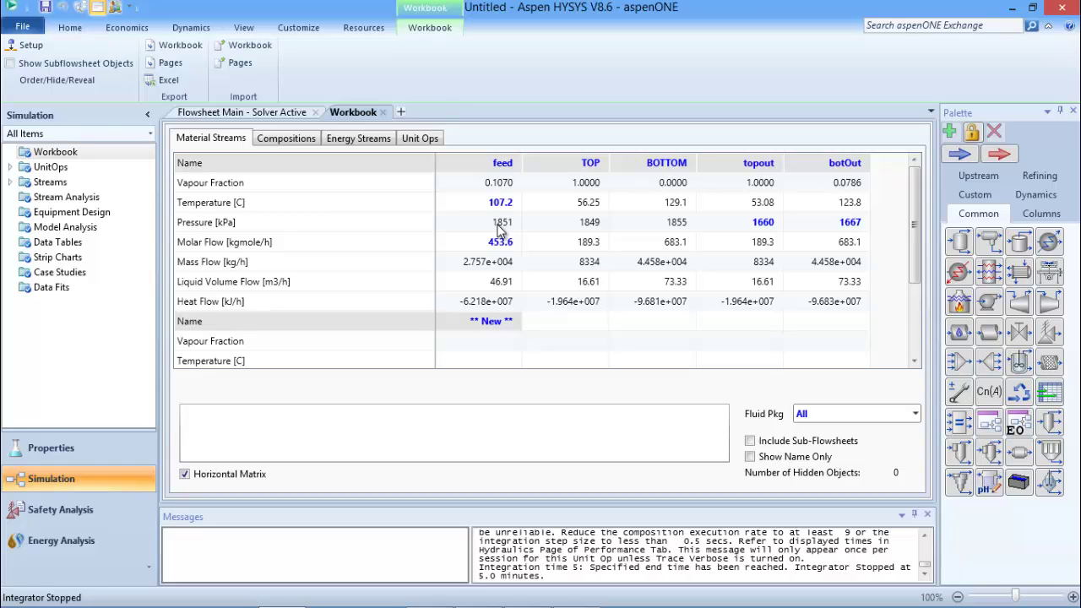
{"action": "mouse_move", "coordinate": [587, 229]}
{"action": "mouse_move", "coordinate": [678, 230]}
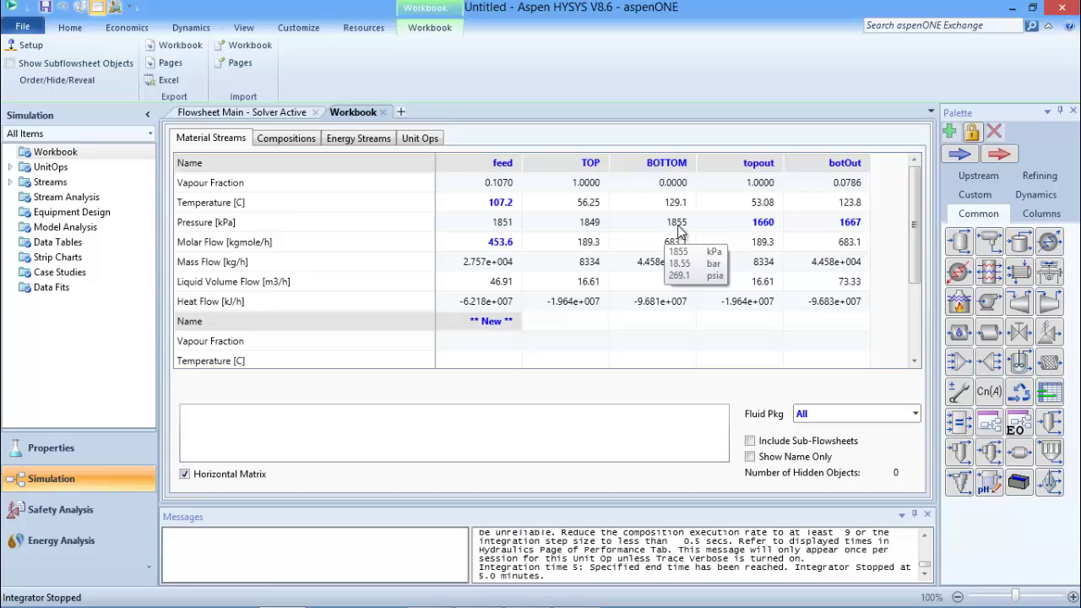
Examine the stage pressures in the dynamic column profiles of T-100 from the flowsheet and close the column's properties.
{"action": "left_click", "coordinate": [270, 118]}
{"action": "left_click", "coordinate": [384, 297]}
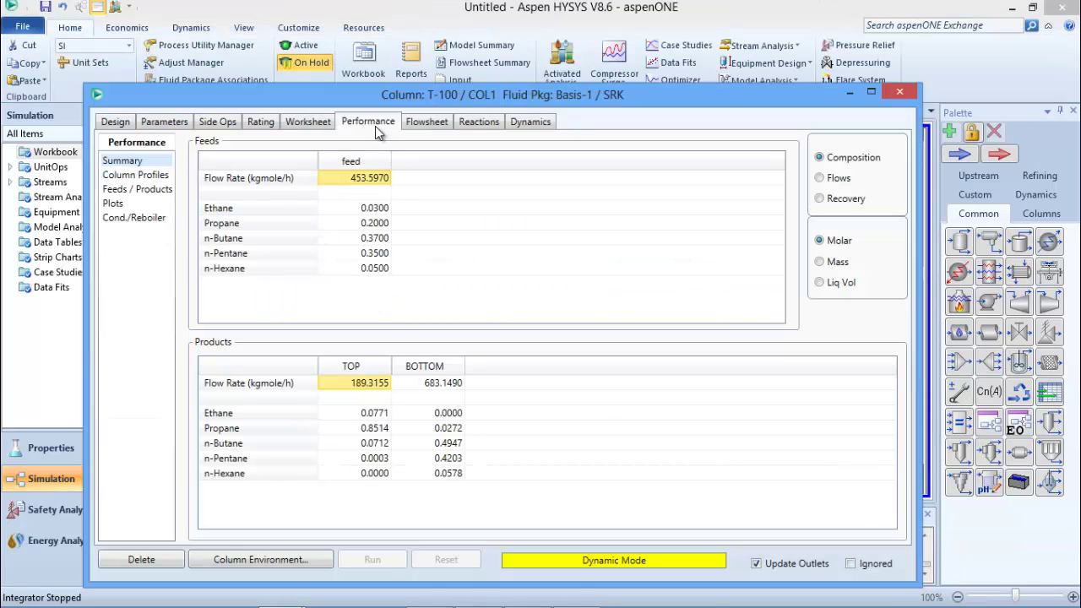
{"action": "left_click", "coordinate": [139, 175]}
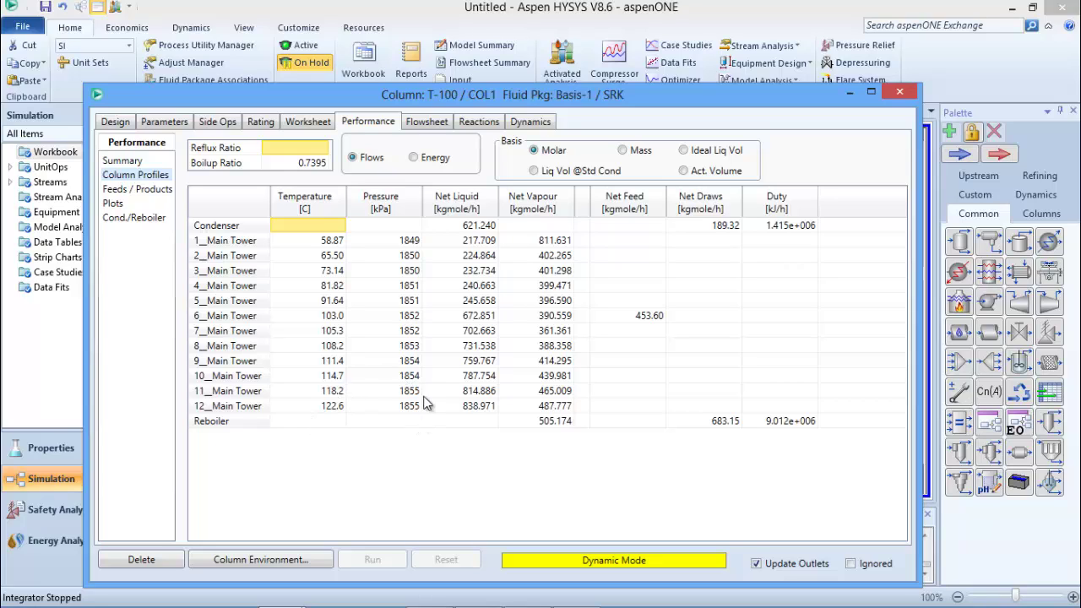
{"action": "mouse_move", "coordinate": [406, 411]}
{"action": "mouse_move", "coordinate": [406, 361]}
{"action": "mouse_move", "coordinate": [399, 259]}
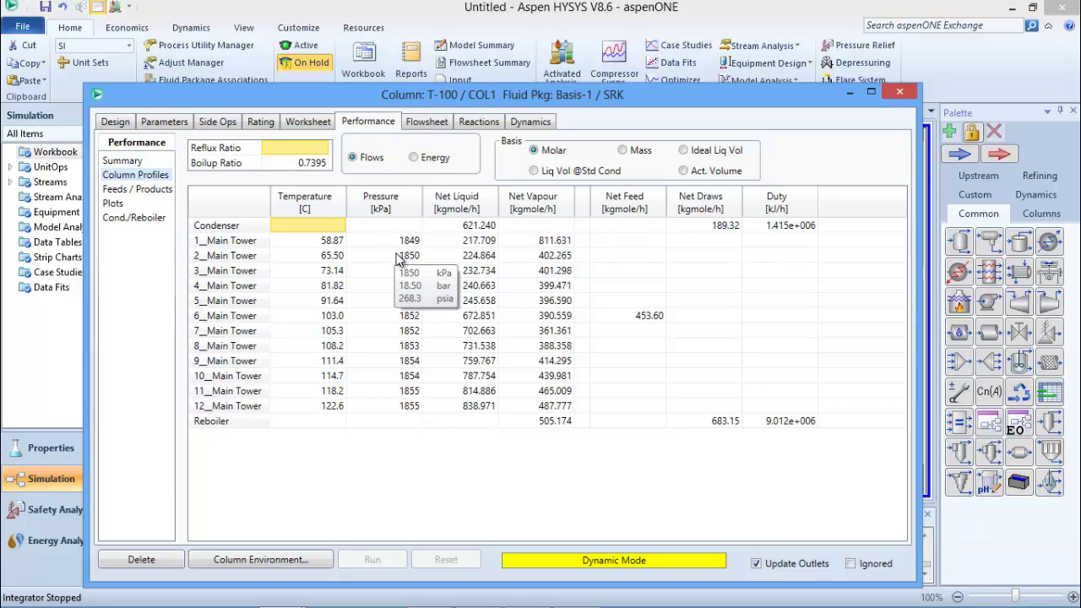
{"action": "left_click", "coordinate": [897, 94]}
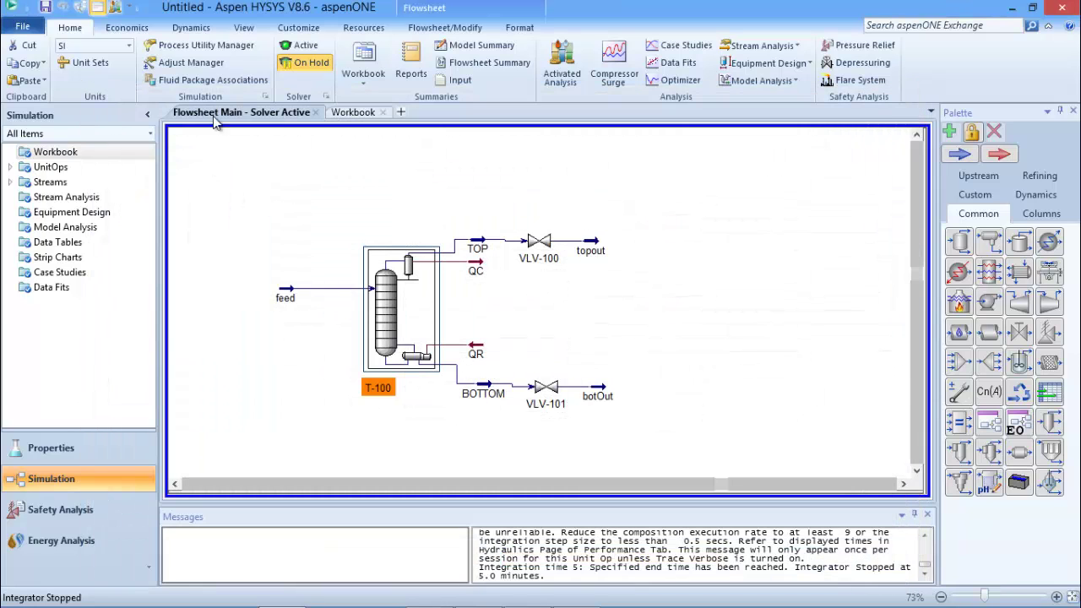
Reset the Integrator, set its end time to 10 minutes and close its window.
{"action": "left_click", "coordinate": [191, 27]}
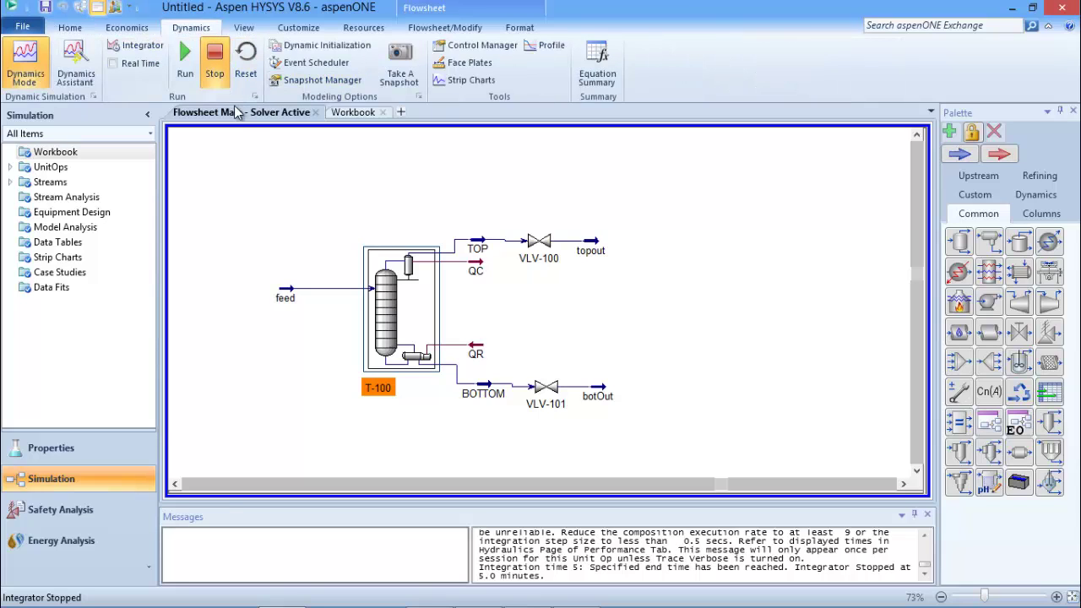
{"action": "left_click", "coordinate": [245, 61]}
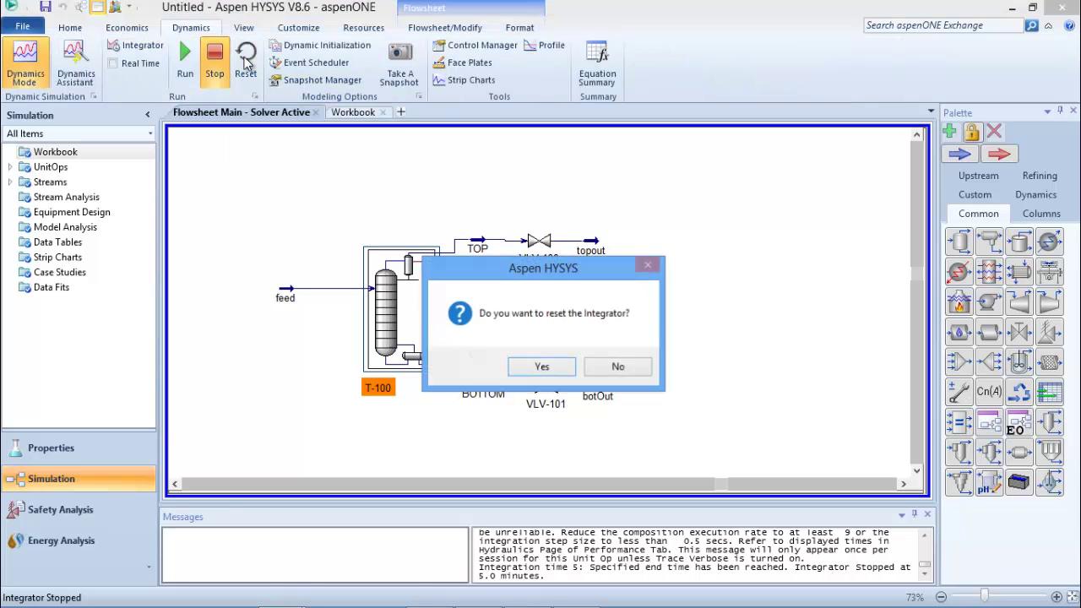
{"action": "left_click", "coordinate": [542, 367]}
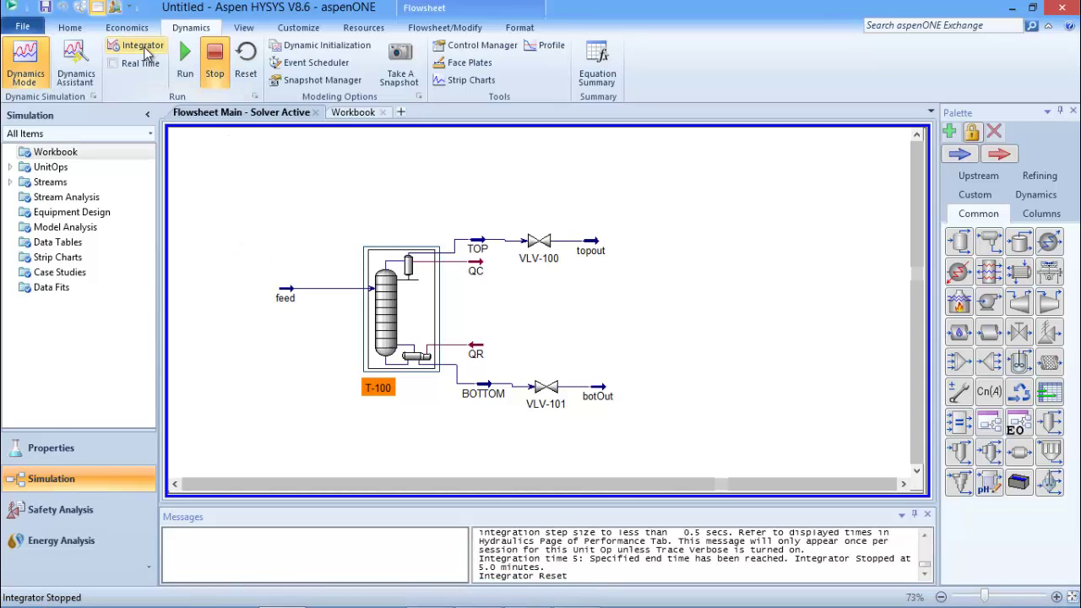
{"action": "left_click", "coordinate": [142, 47]}
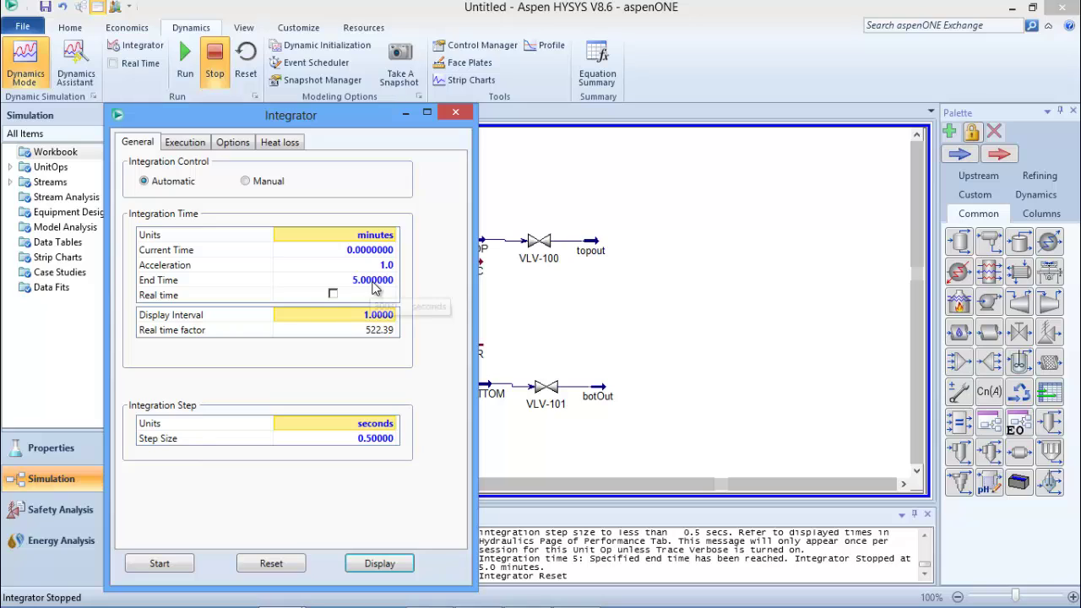
{"action": "left_click", "coordinate": [380, 287]}
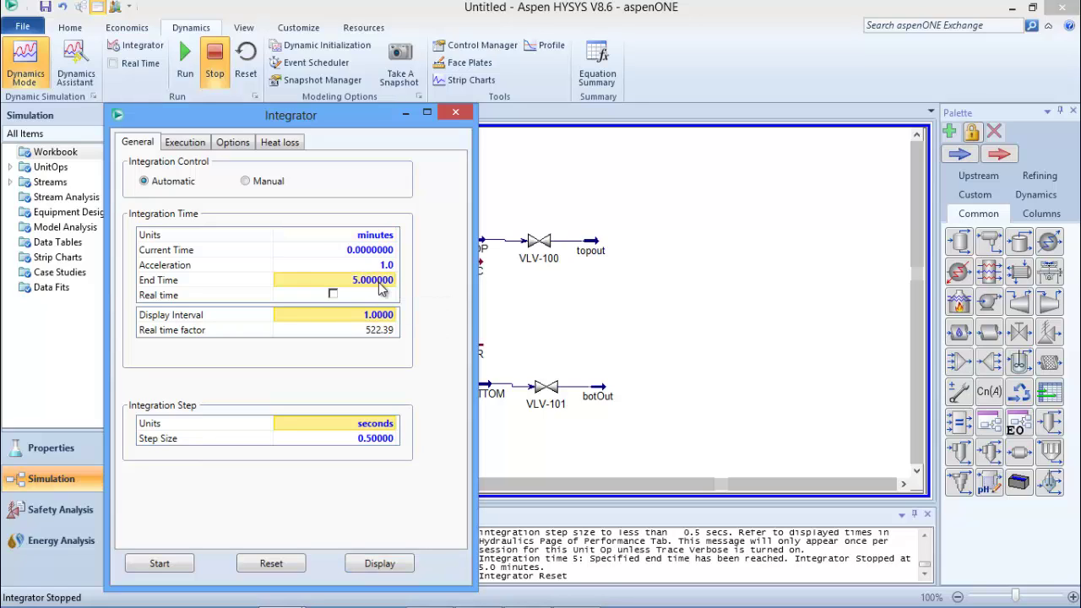
{"action": "type", "text": "10"}
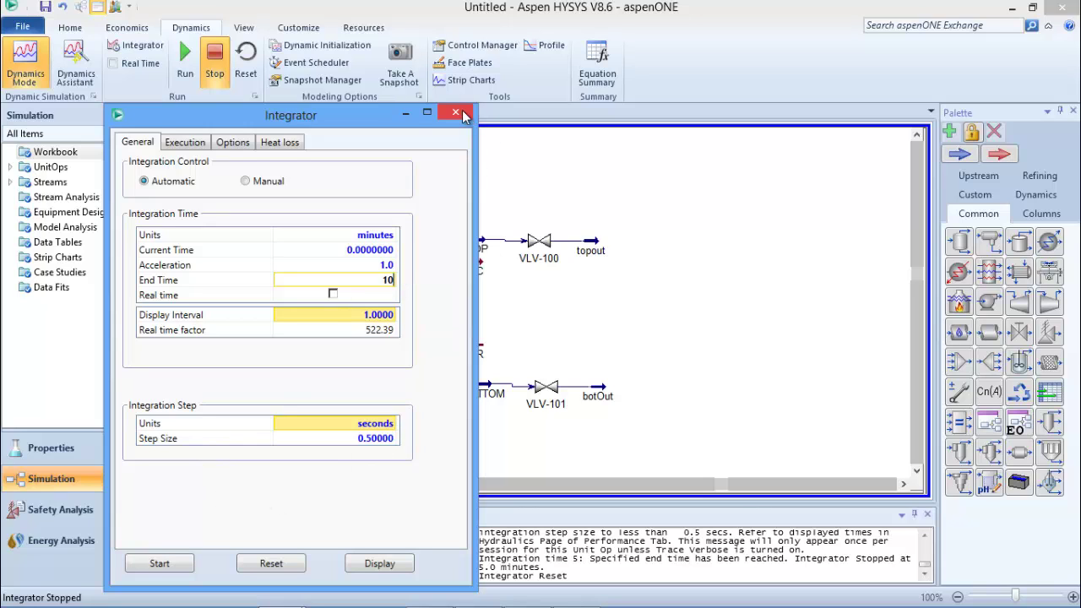
{"action": "key", "text": "Return"}
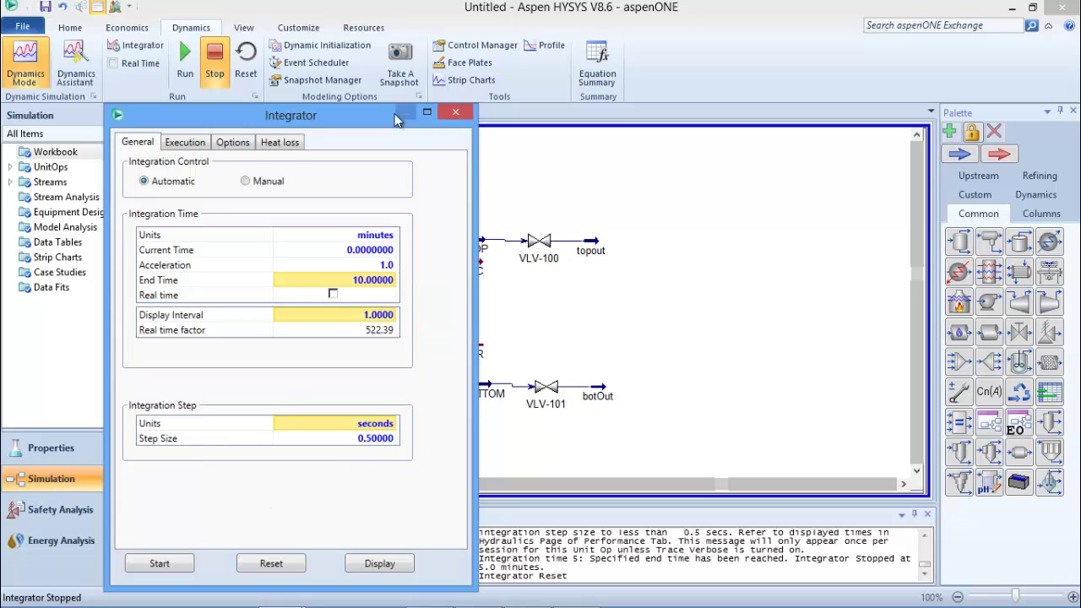
{"action": "left_click", "coordinate": [456, 113]}
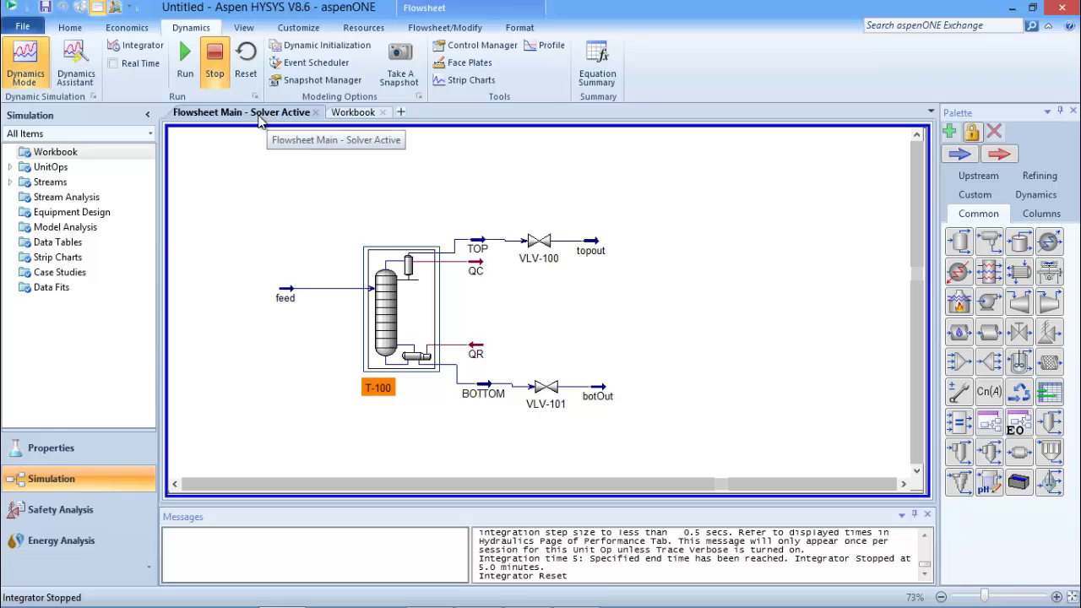
Examine the TOP and BOTTOM pressures and molar flows in the Workbook's material streams table.
{"action": "left_click", "coordinate": [350, 115]}
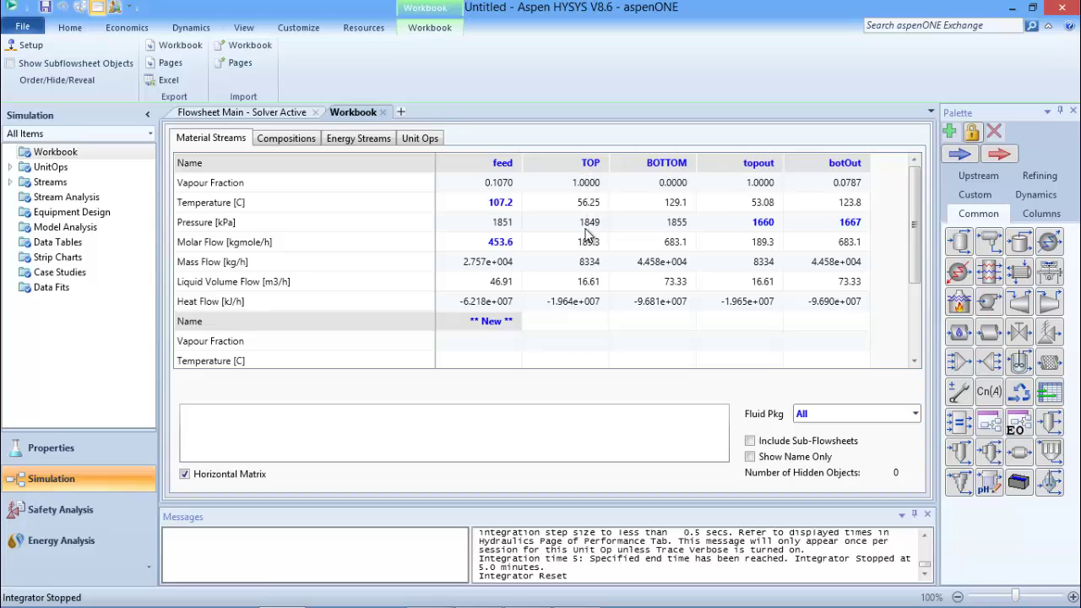
{"action": "mouse_move", "coordinate": [591, 223]}
{"action": "mouse_move", "coordinate": [679, 229]}
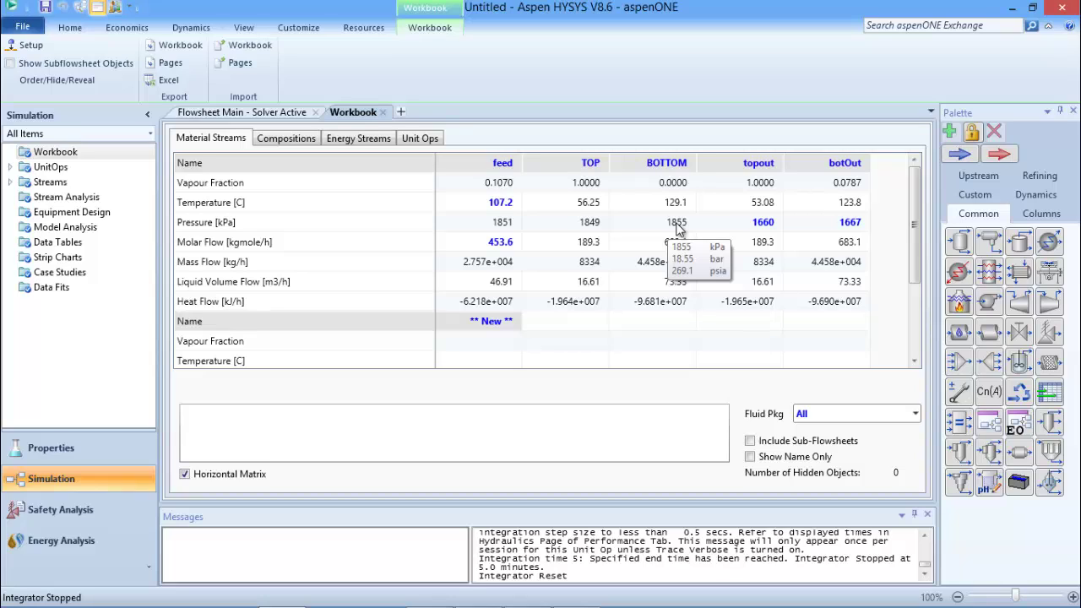
{"action": "mouse_move", "coordinate": [591, 252]}
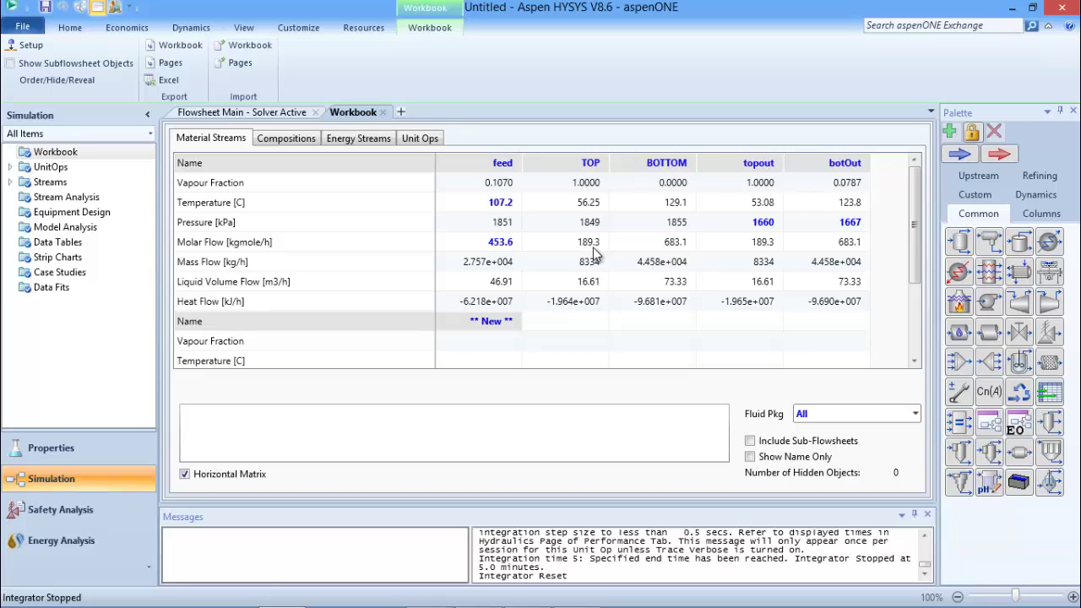
{"action": "mouse_move", "coordinate": [667, 251]}
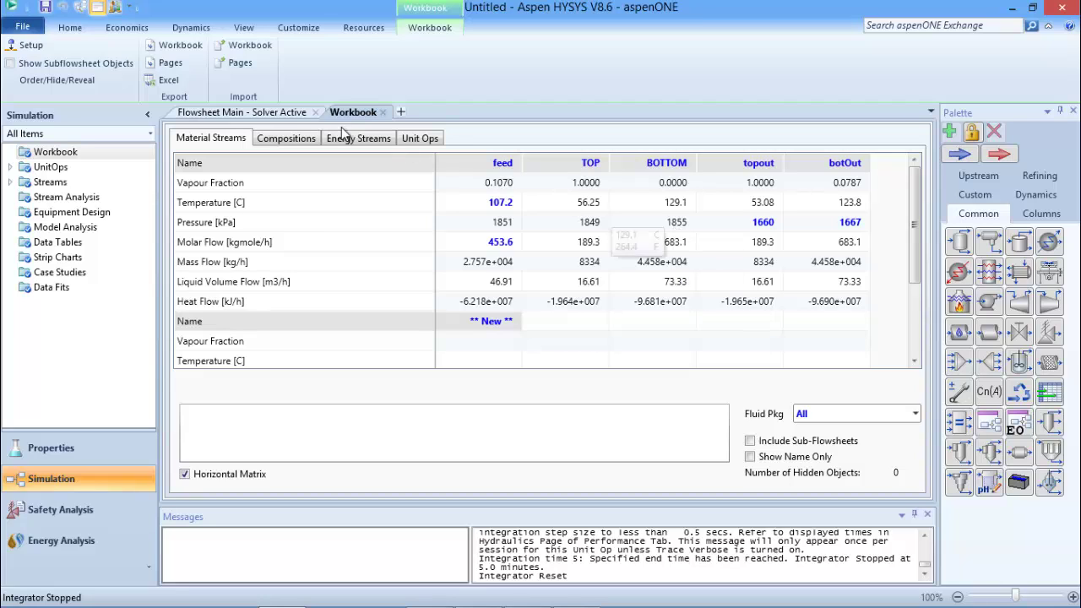
Check the Integrator's time settings from the flowsheet and run the dynamic simulation to the 10-minute end time.
{"action": "left_click", "coordinate": [276, 111]}
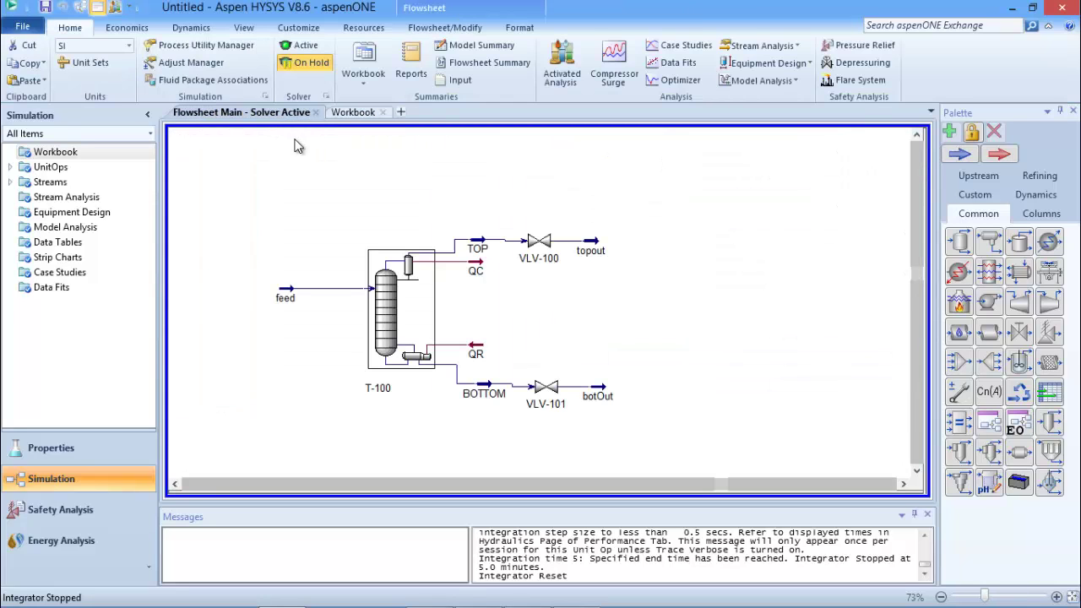
{"action": "left_click", "coordinate": [191, 27]}
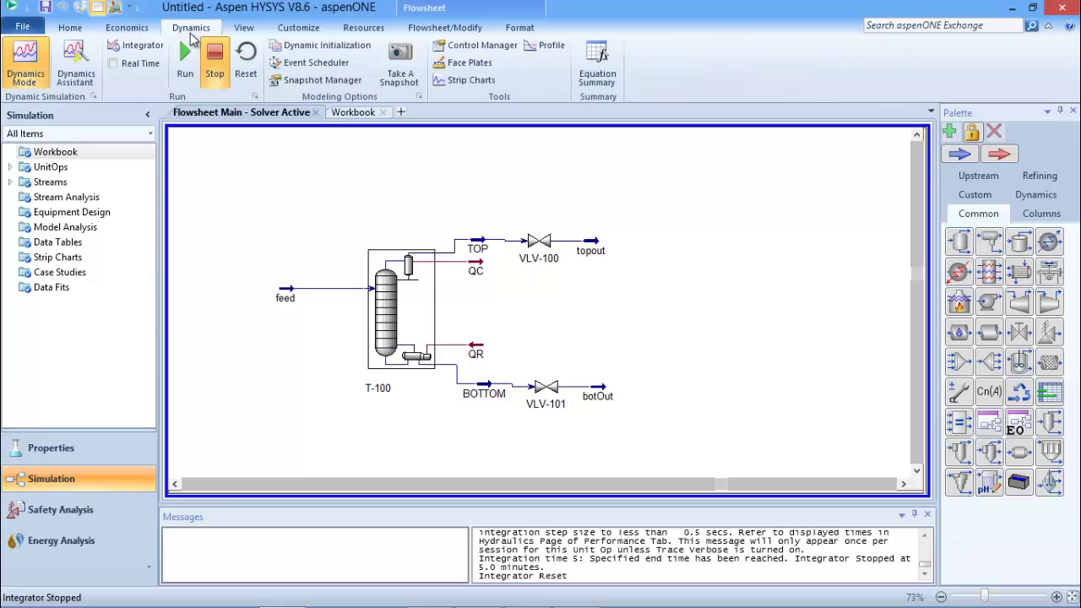
{"action": "left_click", "coordinate": [137, 46]}
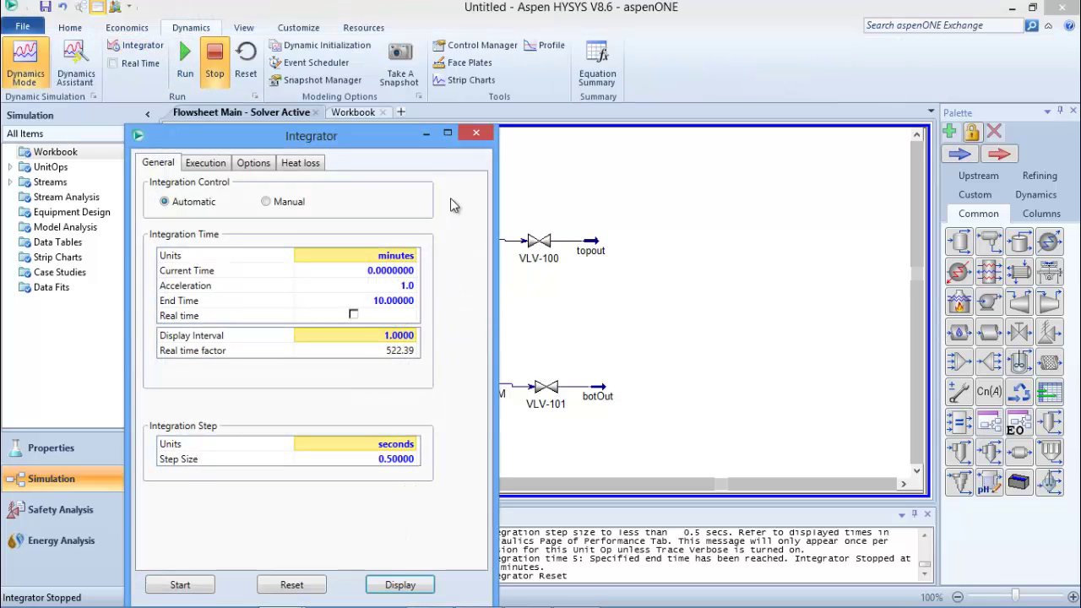
{"action": "left_click", "coordinate": [477, 133]}
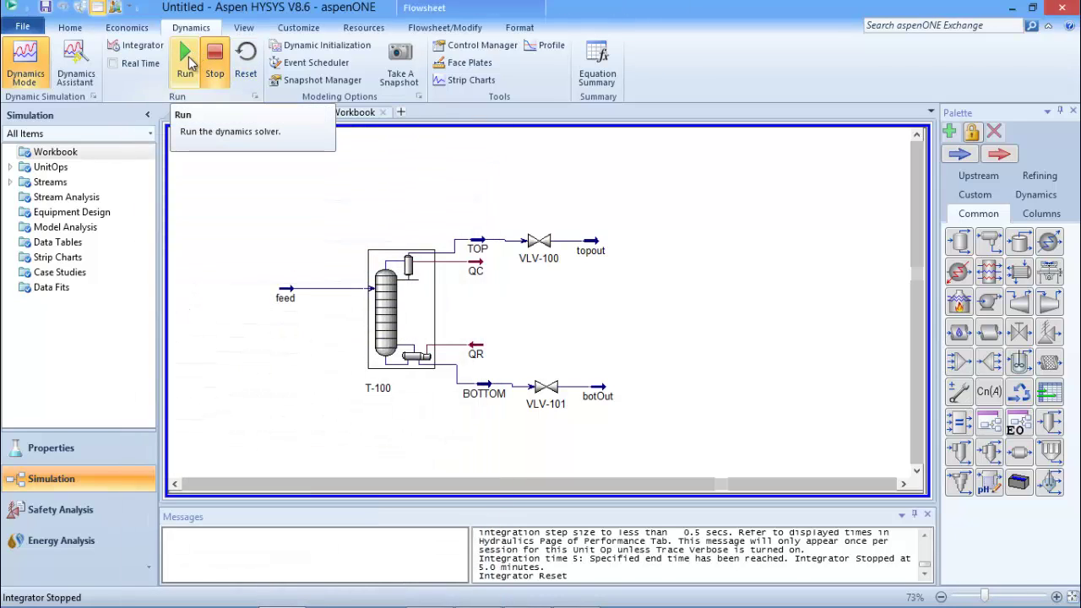
{"action": "left_click", "coordinate": [188, 57]}
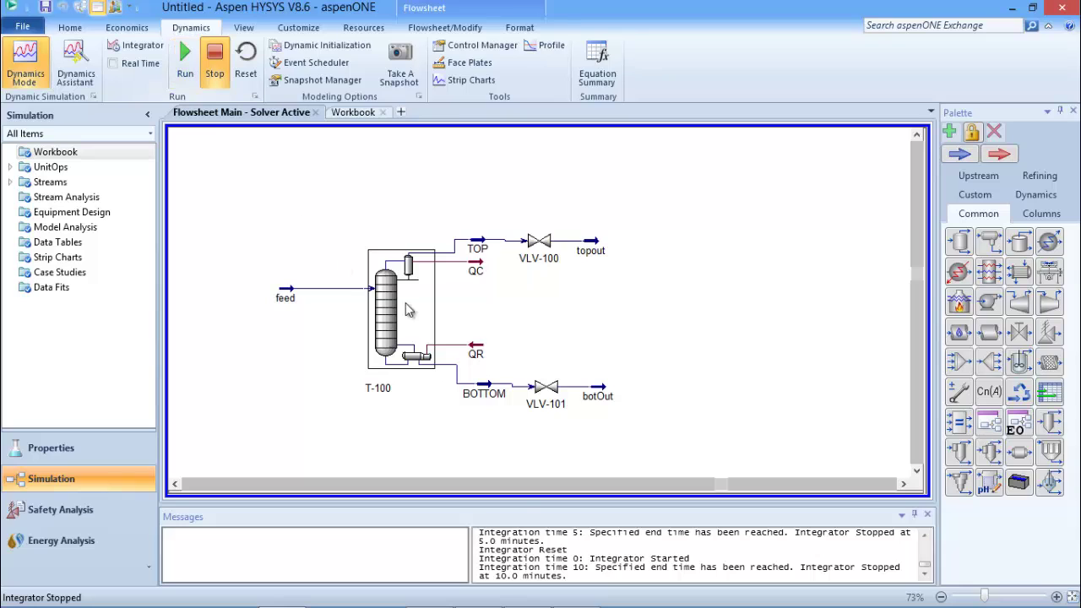
Examine the TOP and BOTTOM pressures and temperatures at 10 minutes in the Workbook and return to the flowsheet.
{"action": "left_click", "coordinate": [354, 115]}
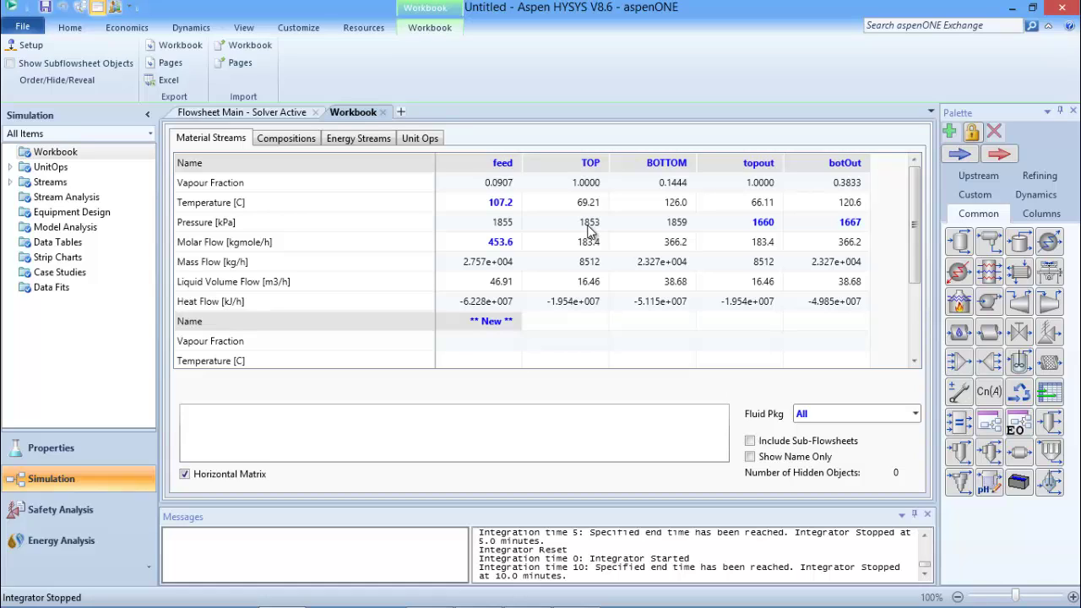
{"action": "mouse_move", "coordinate": [669, 231]}
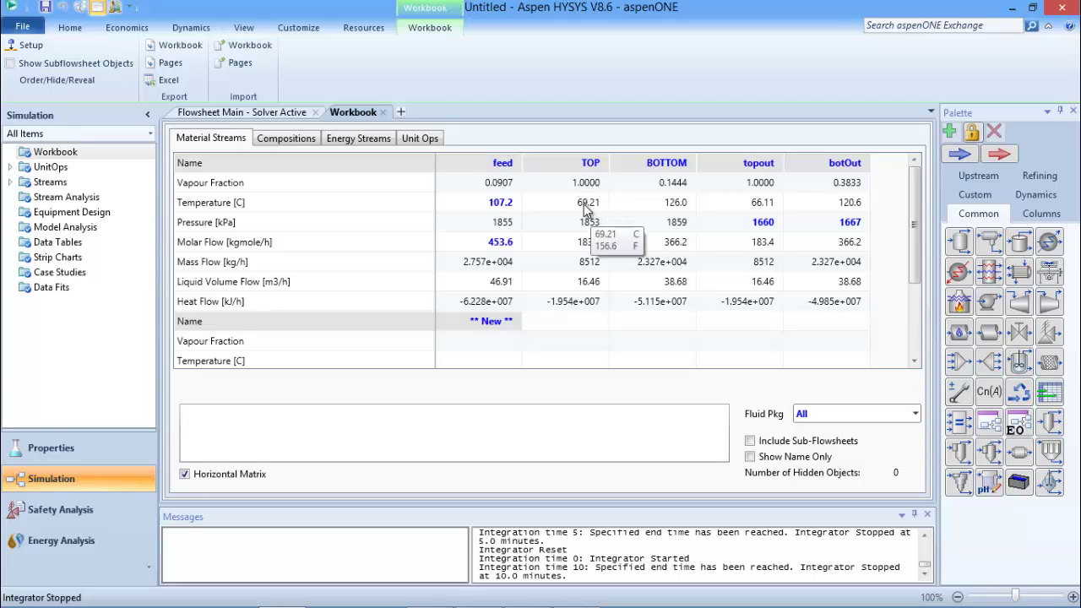
{"action": "left_click", "coordinate": [263, 110]}
Examine the main tower's stage pressures in the column profiles of T-100 and close the column's properties.
{"action": "double_click", "coordinate": [389, 312]}
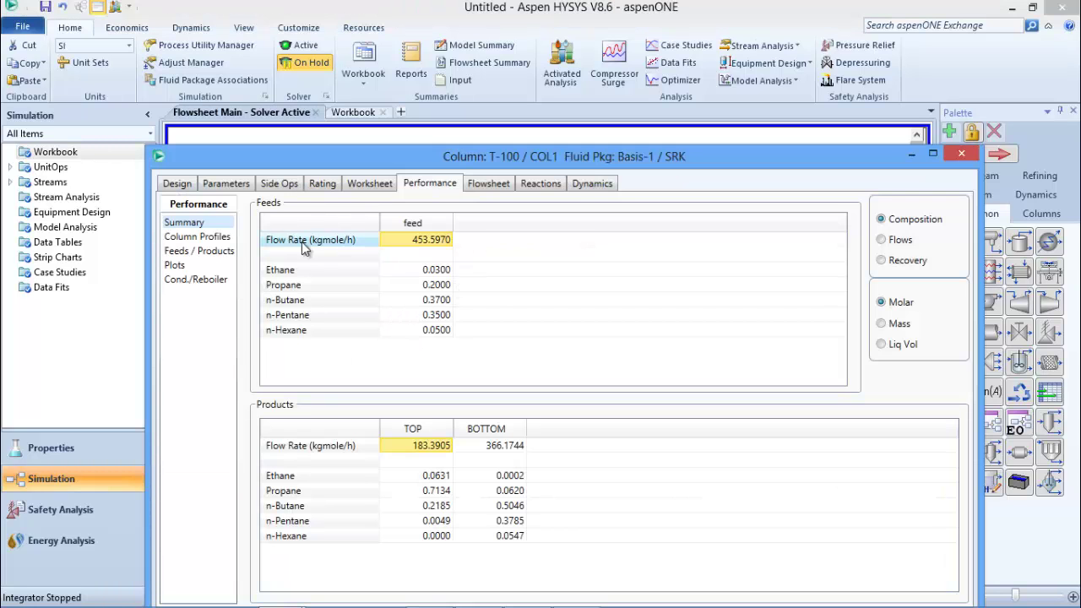
{"action": "left_click", "coordinate": [201, 238]}
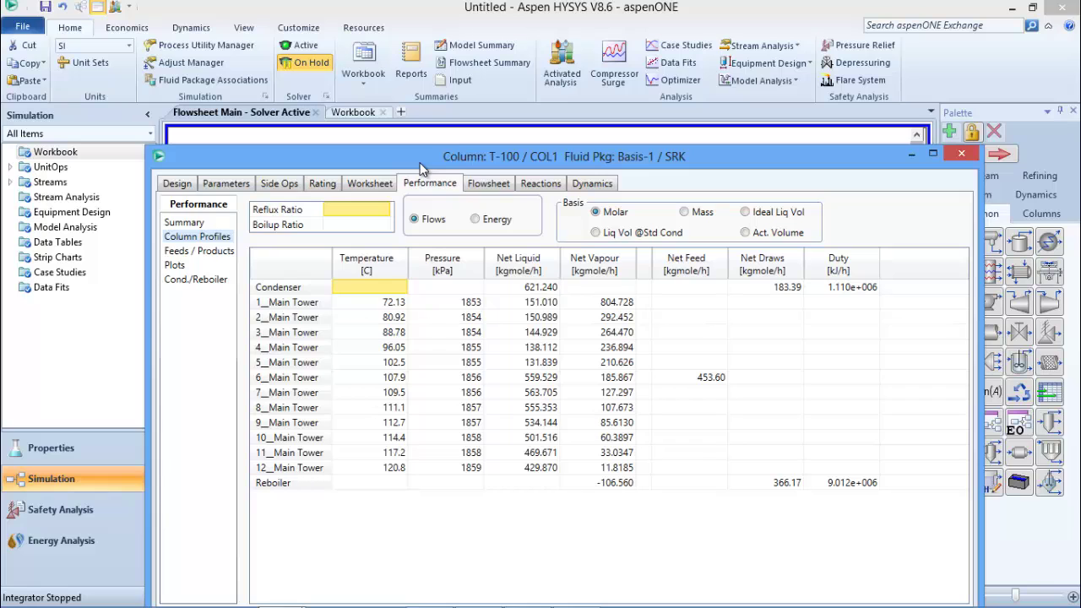
{"action": "left_click_drag", "start_coordinate": [421, 164], "coordinate": [422, 75]}
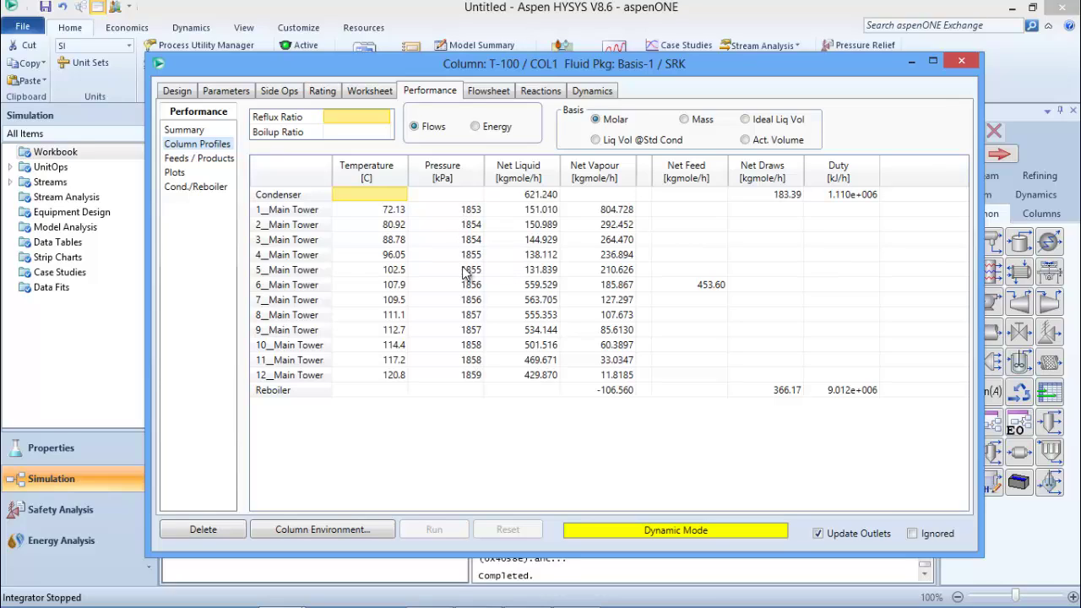
{"action": "mouse_move", "coordinate": [463, 276]}
{"action": "mouse_move", "coordinate": [471, 211]}
{"action": "left_click", "coordinate": [964, 64]}
{"action": "left_click", "coordinate": [964, 64]}
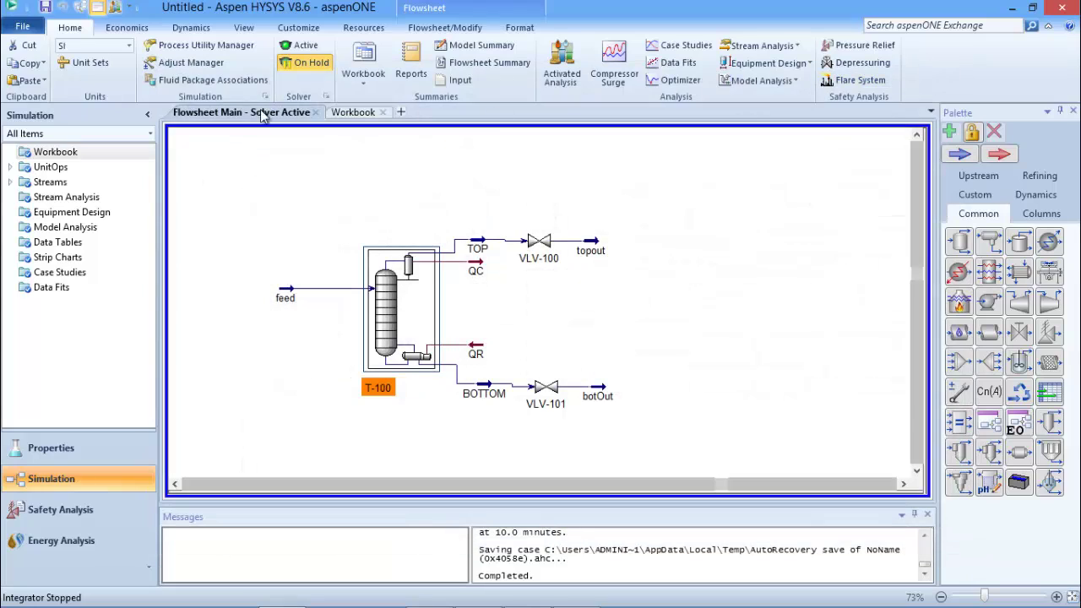
Run the dynamics solver again, review the stage pressures in T-100's column profiles and close the column's properties.
{"action": "left_click", "coordinate": [186, 27]}
{"action": "left_click", "coordinate": [180, 68]}
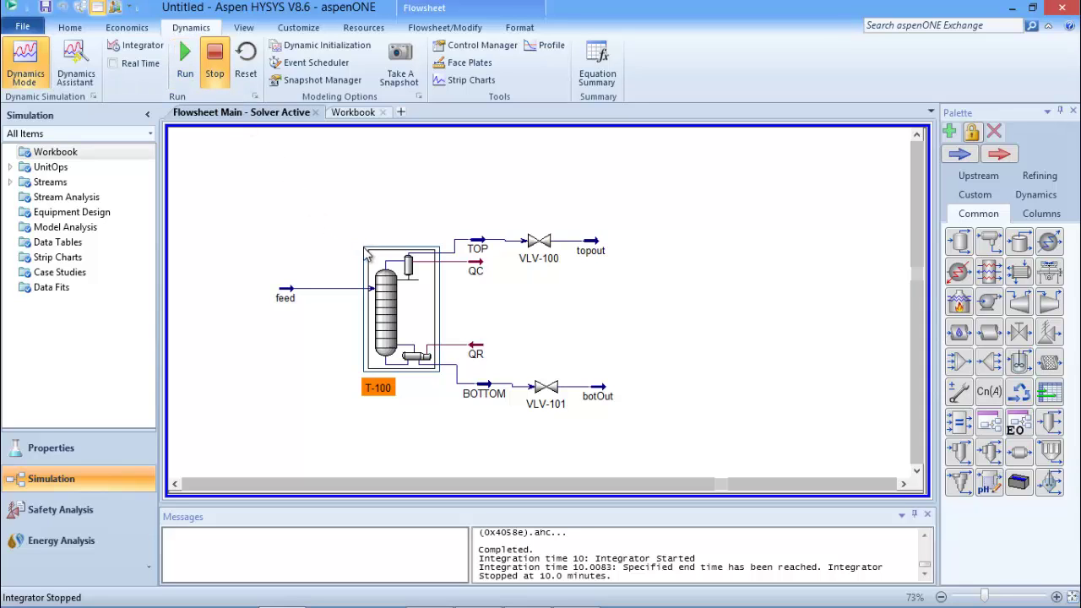
{"action": "double_click", "coordinate": [388, 311]}
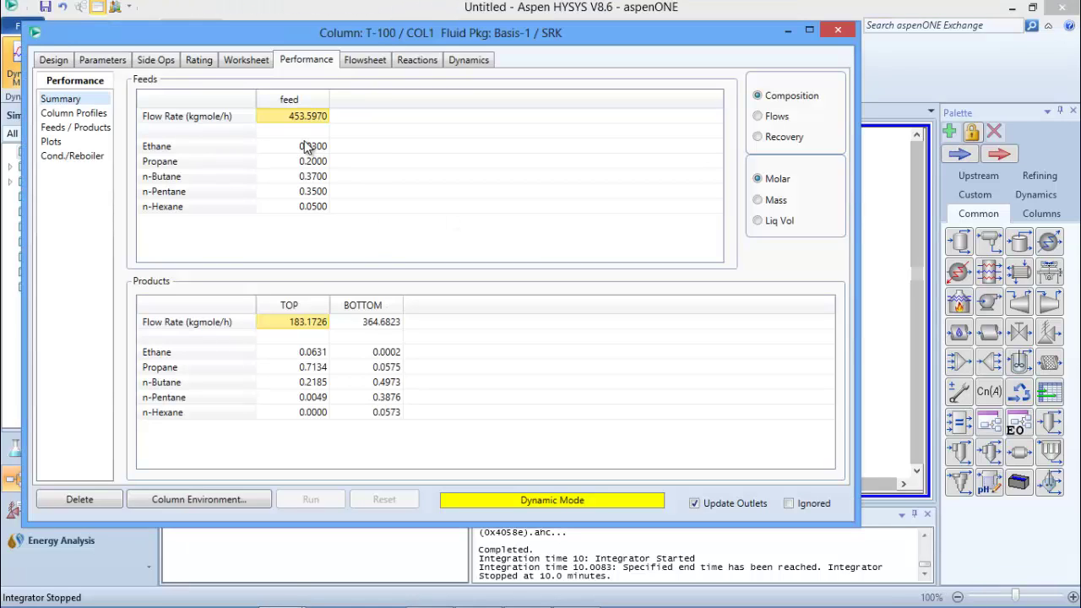
{"action": "left_click", "coordinate": [75, 113]}
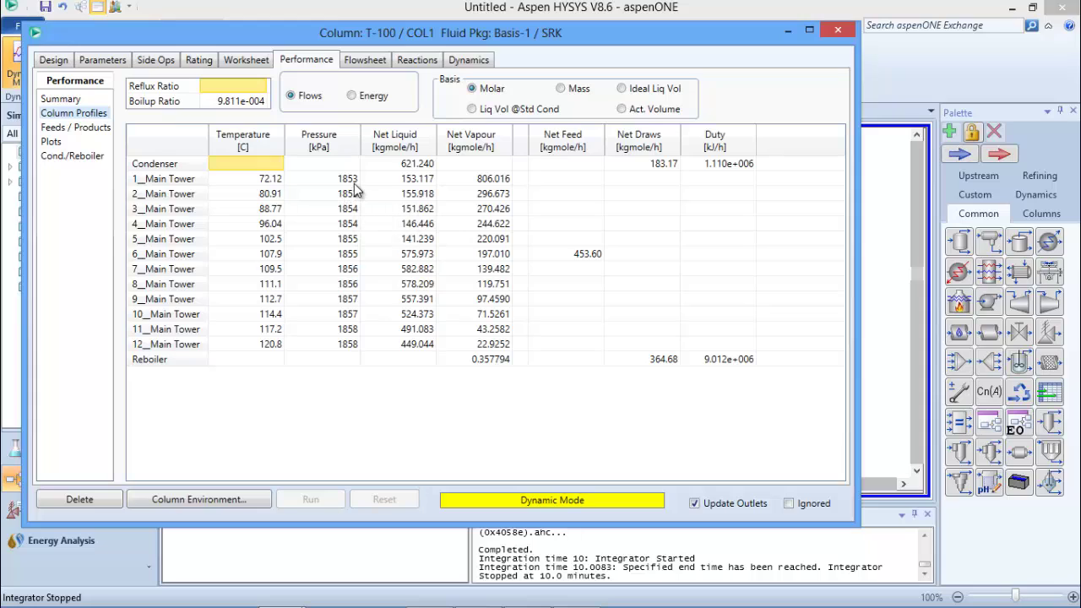
{"action": "mouse_move", "coordinate": [355, 192]}
{"action": "mouse_move", "coordinate": [346, 348]}
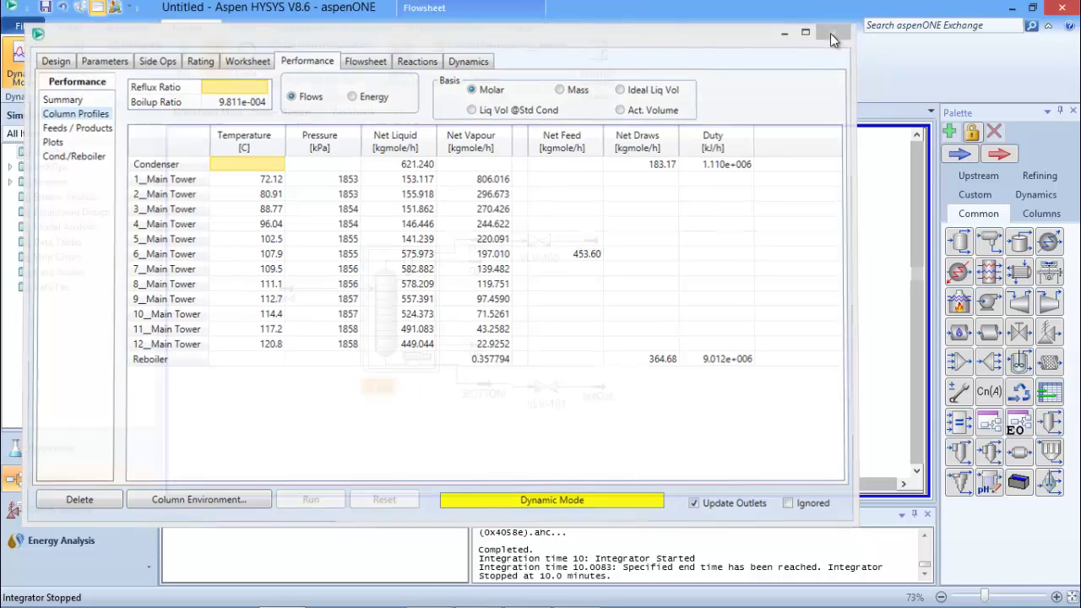
{"action": "left_click", "coordinate": [836, 30]}
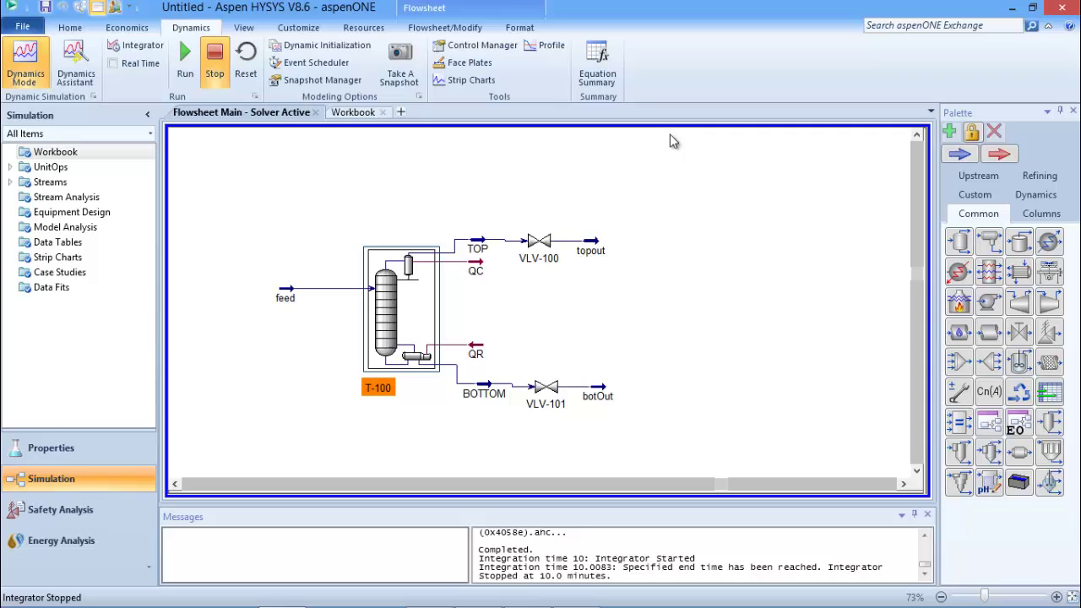
Check the TOP stream's temperature in the Workbook's material streams table and return to the flowsheet.
{"action": "left_click", "coordinate": [364, 113]}
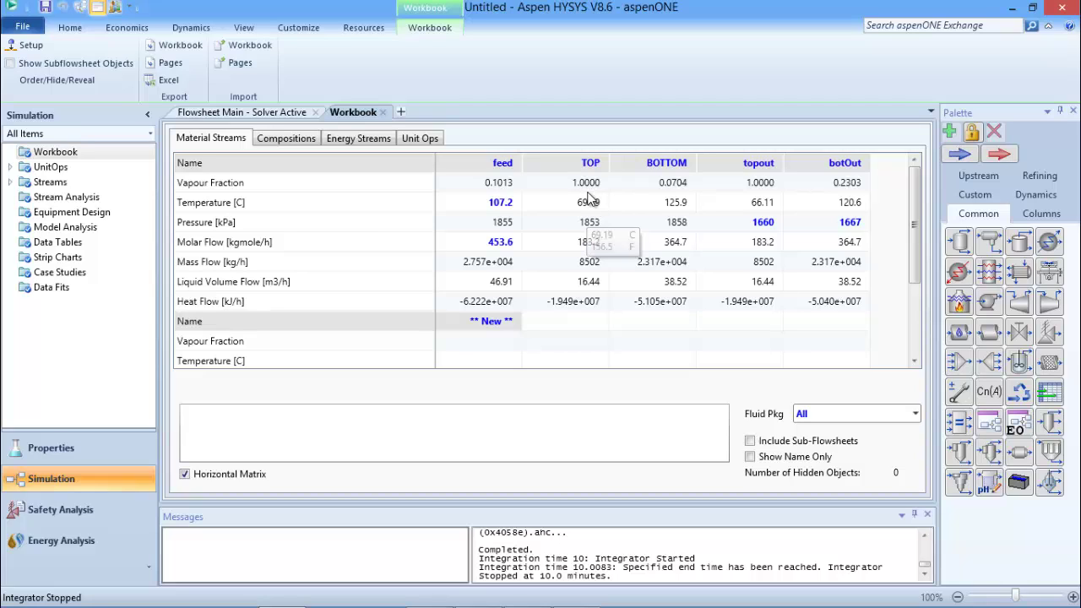
{"action": "left_click", "coordinate": [270, 116]}
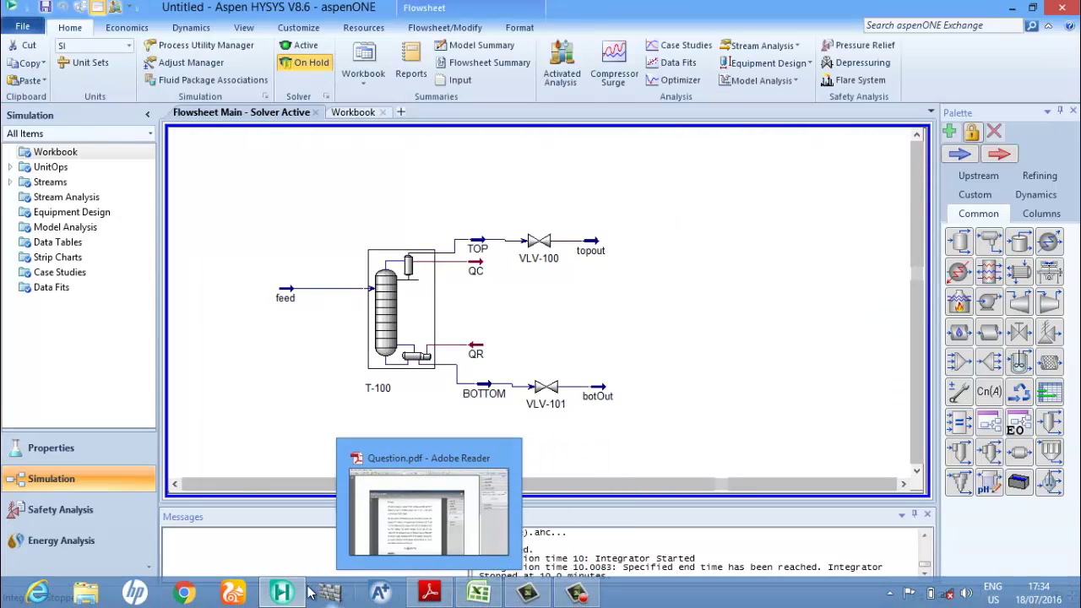
Switch to Excel and review the results table's column headings and time intervals down to the last row.
{"action": "left_click", "coordinate": [478, 593]}
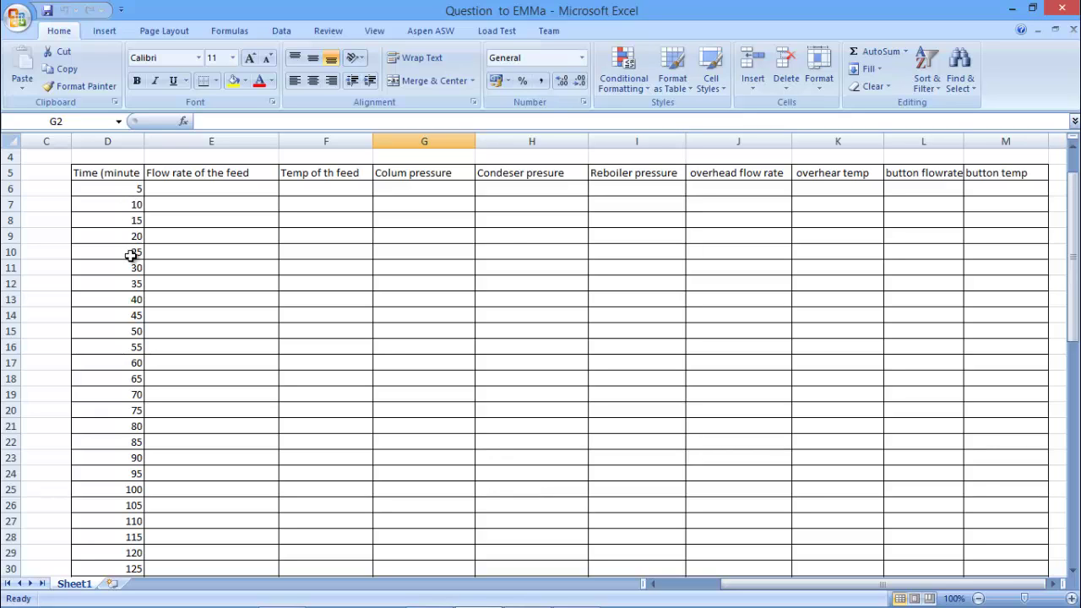
{"action": "scroll", "coordinate": [139, 300], "scroll_direction": "down", "scroll_amount": 3}
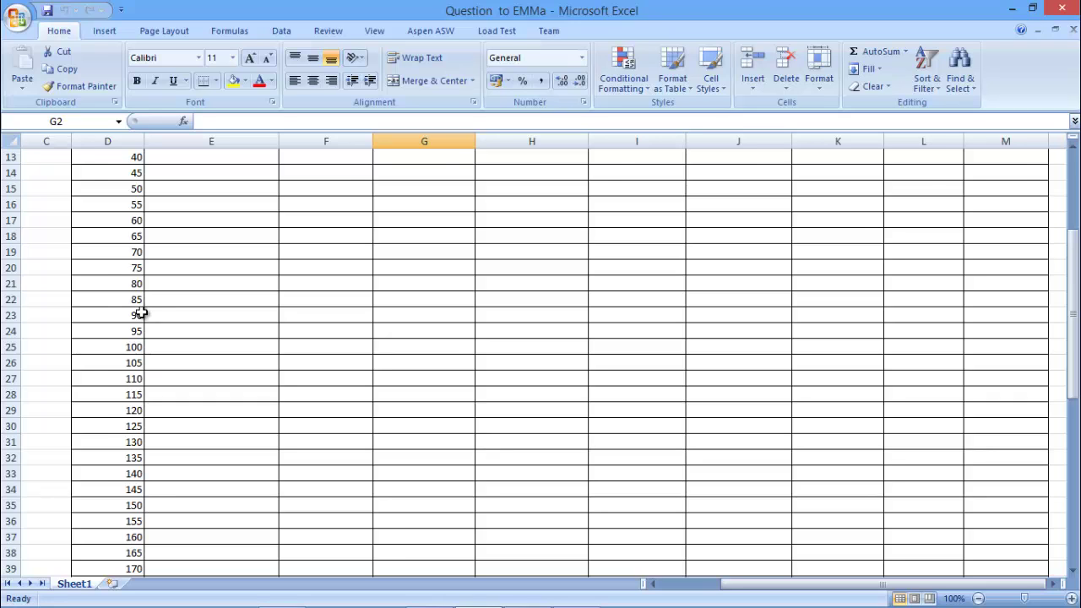
{"action": "scroll", "coordinate": [141, 313], "scroll_direction": "up", "scroll_amount": 4}
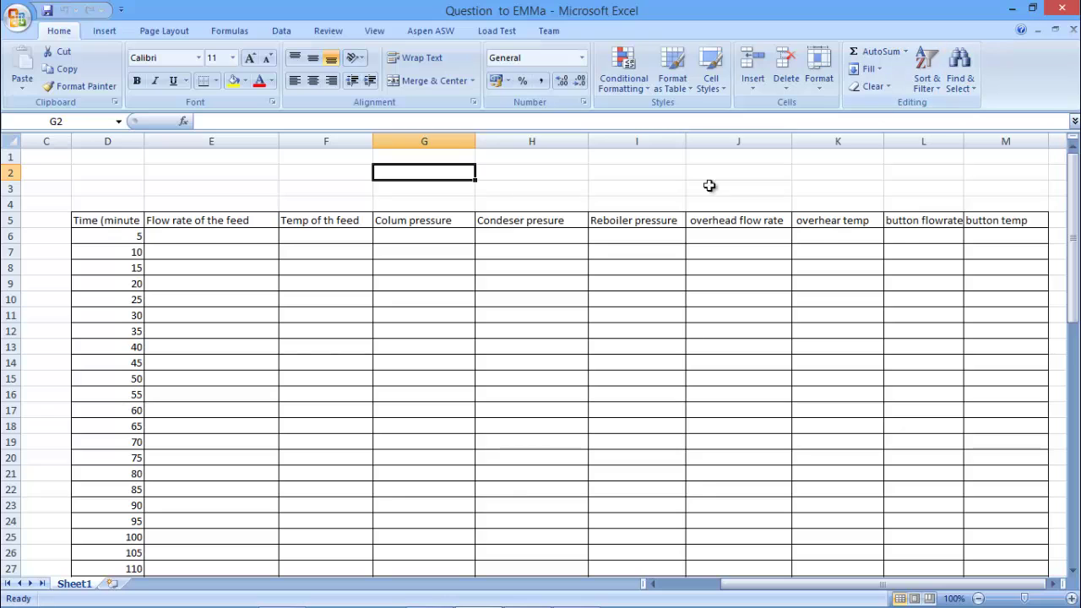
{"action": "scroll", "coordinate": [309, 323], "scroll_direction": "down", "scroll_amount": 7}
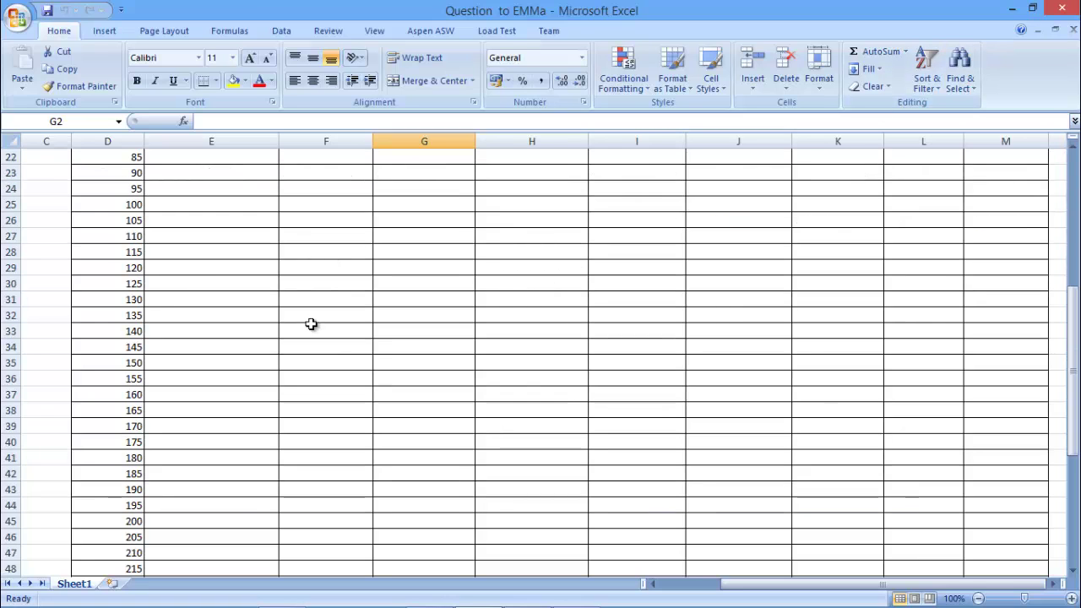
{"action": "scroll", "coordinate": [311, 323], "scroll_direction": "down", "scroll_amount": 4}
{"action": "scroll", "coordinate": [311, 326], "scroll_direction": "down", "scroll_amount": 4}
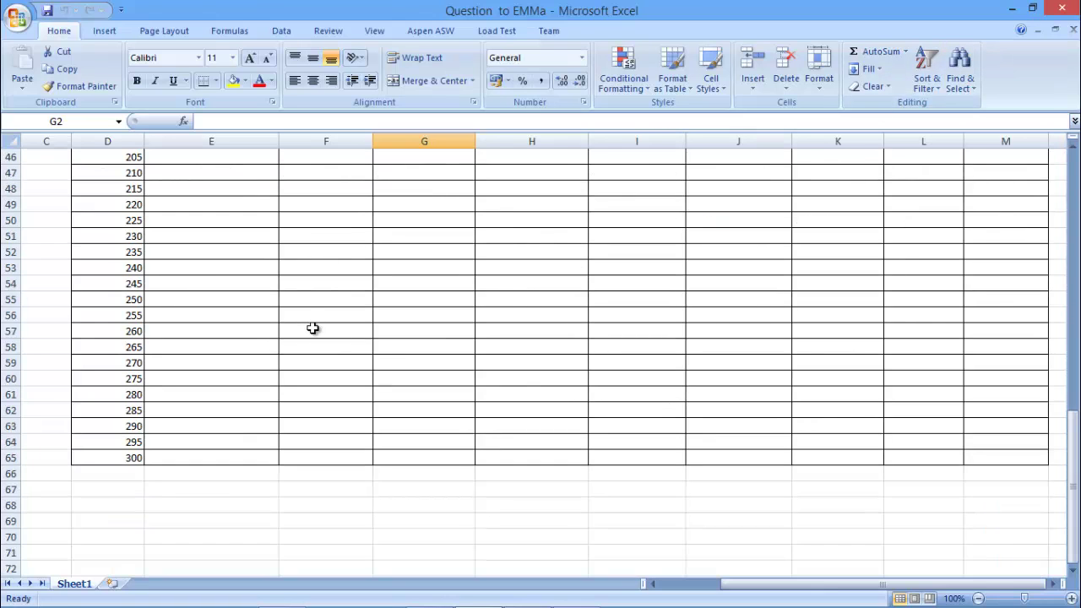
Review the results table's earlier time intervals in Excel, switch back to Aspen HYSYS and show the dynamics commands.
{"action": "scroll", "coordinate": [312, 328], "scroll_direction": "up", "scroll_amount": 12}
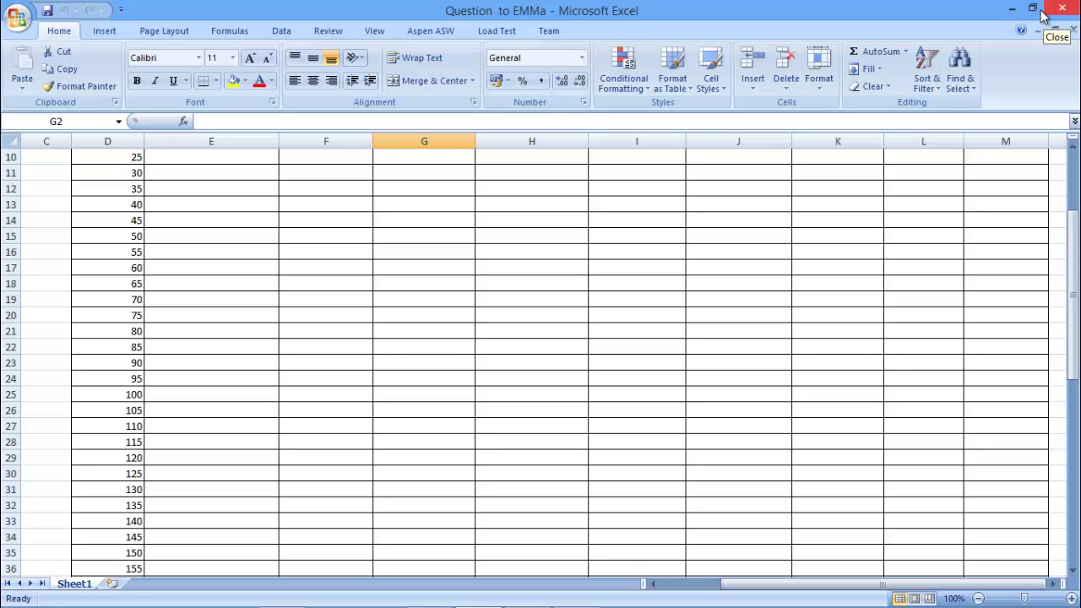
{"action": "left_click", "coordinate": [1015, 11]}
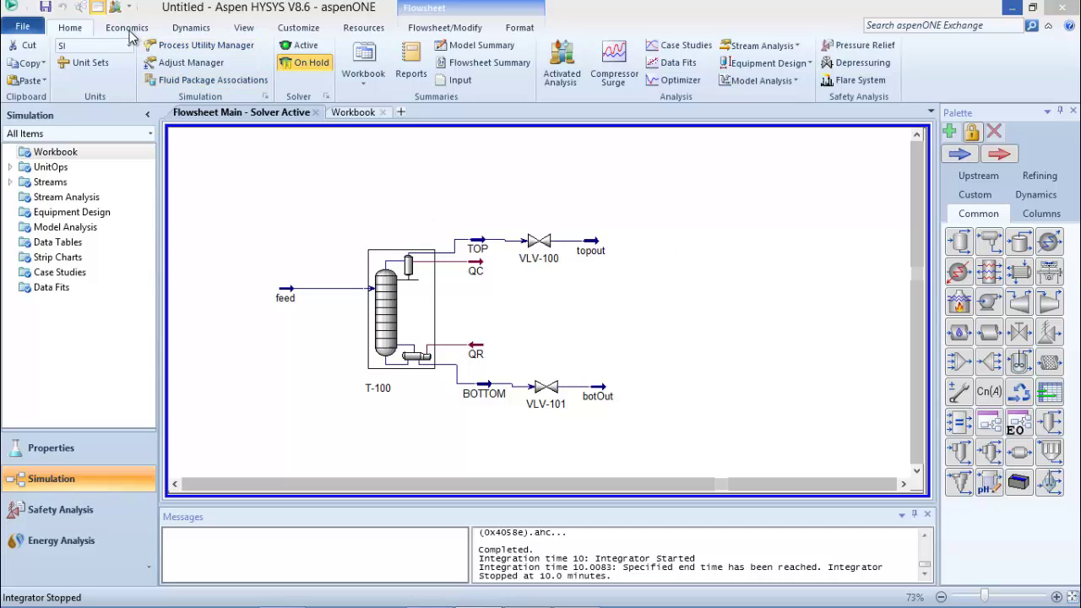
{"action": "left_click", "coordinate": [191, 29]}
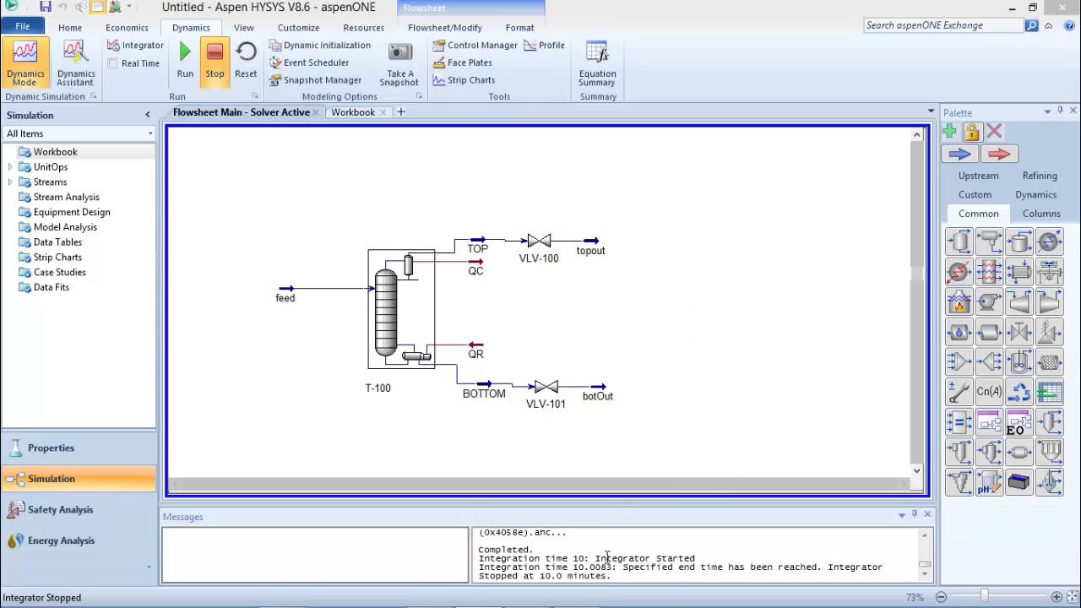
{"action": "mouse_move", "coordinate": [591, 605]}
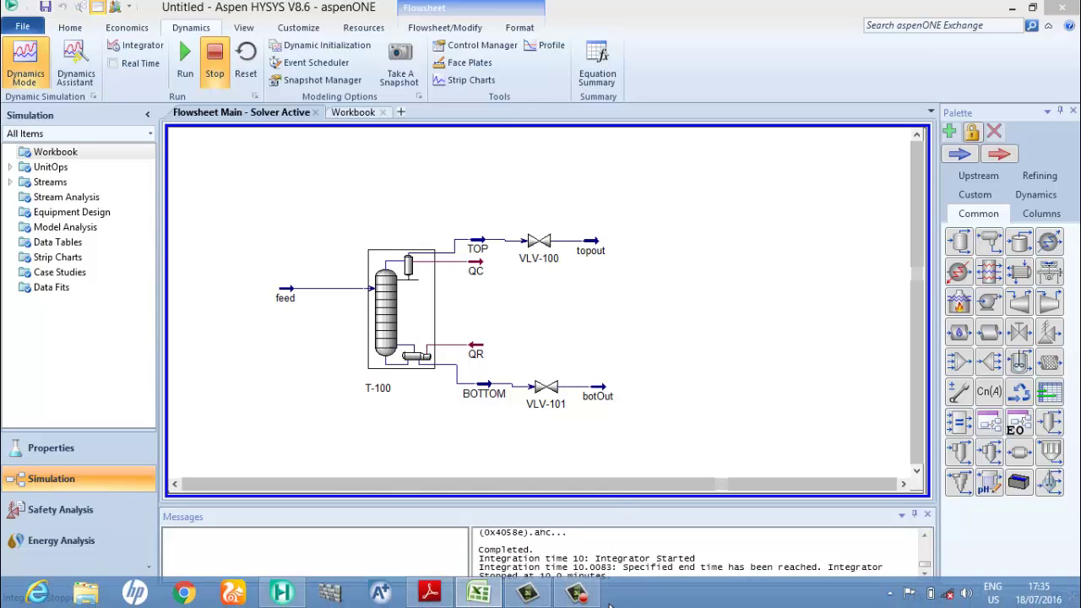
{"action": "left_click", "coordinate": [577, 594]}
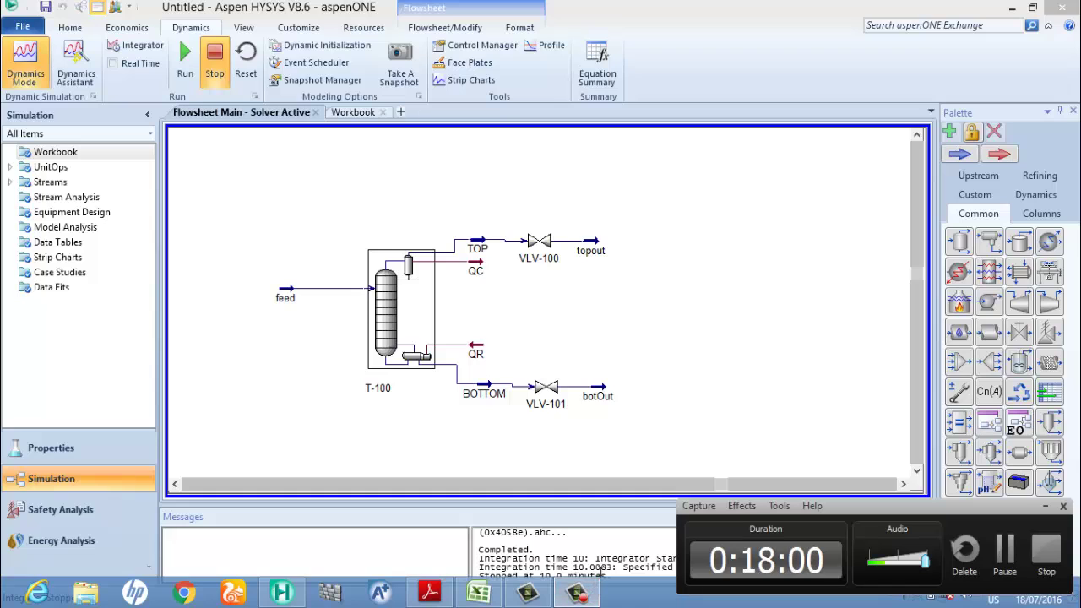
{"action": "left_click", "coordinate": [1046, 507]}
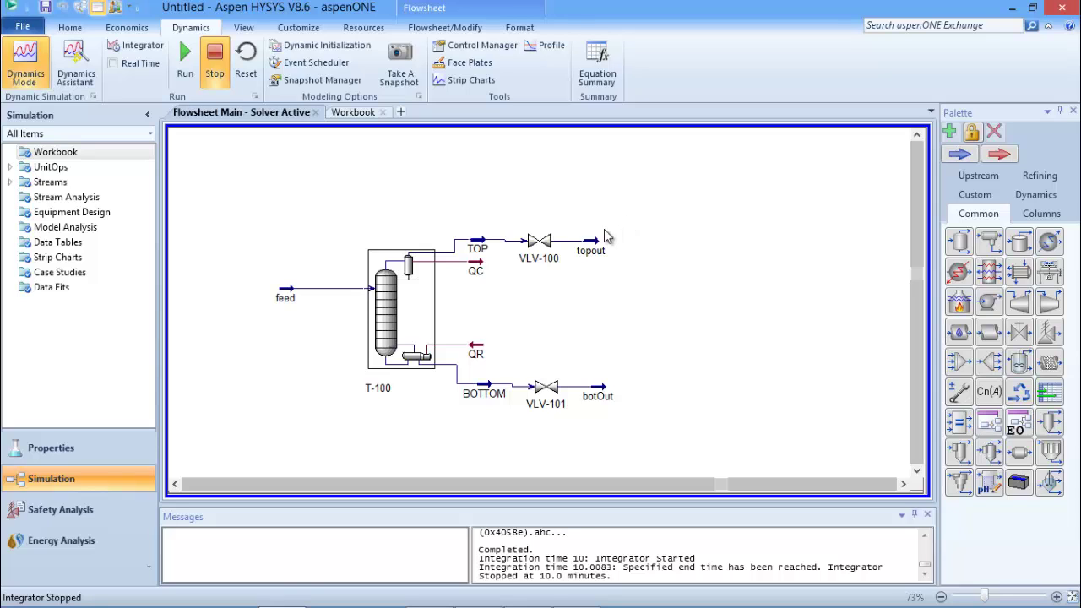
{"action": "mouse_move", "coordinate": [632, 600]}
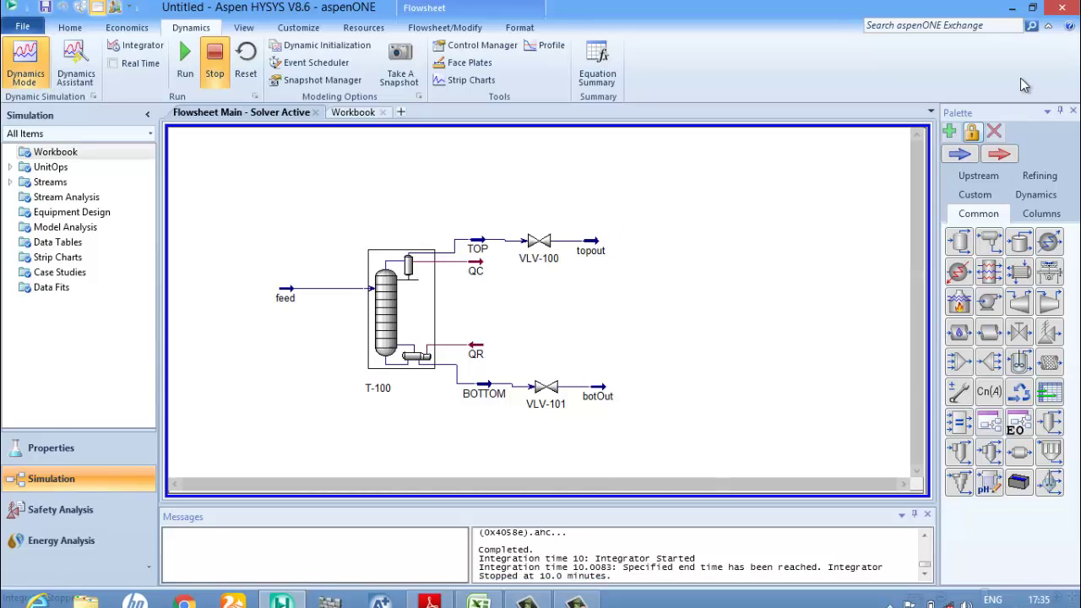
{"action": "left_click", "coordinate": [1011, 10]}
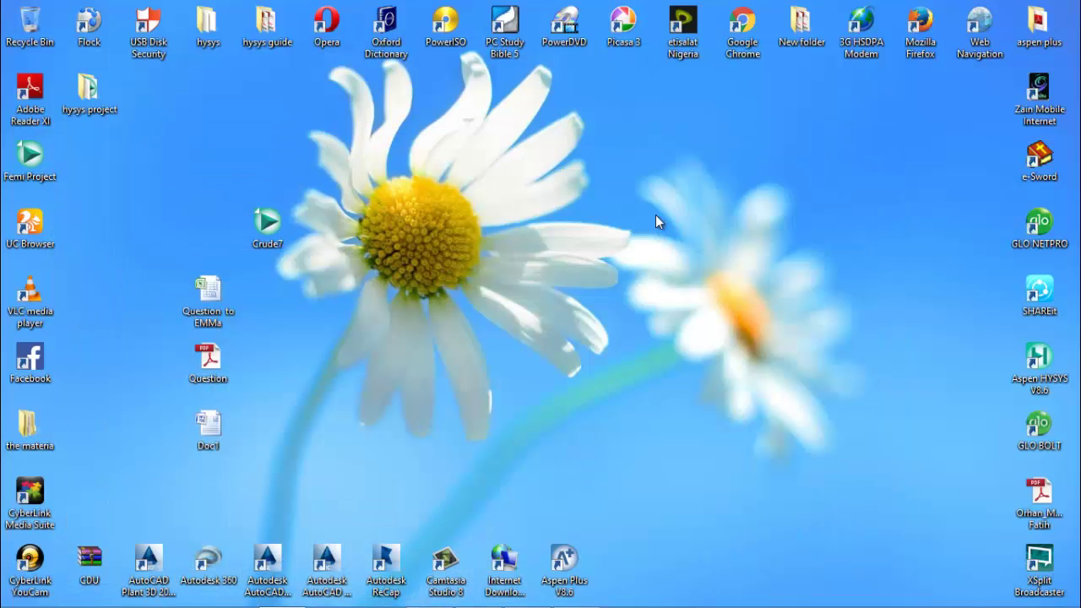
{"action": "right_click", "coordinate": [600, 212]}
{"action": "left_click", "coordinate": [618, 260]}
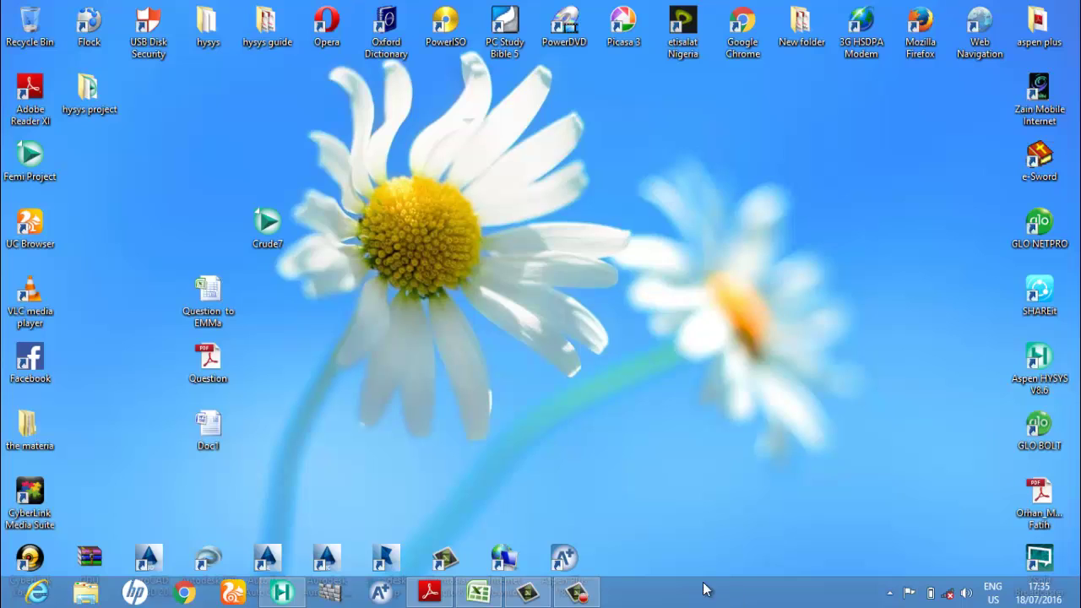
{"action": "left_click", "coordinate": [577, 592]}
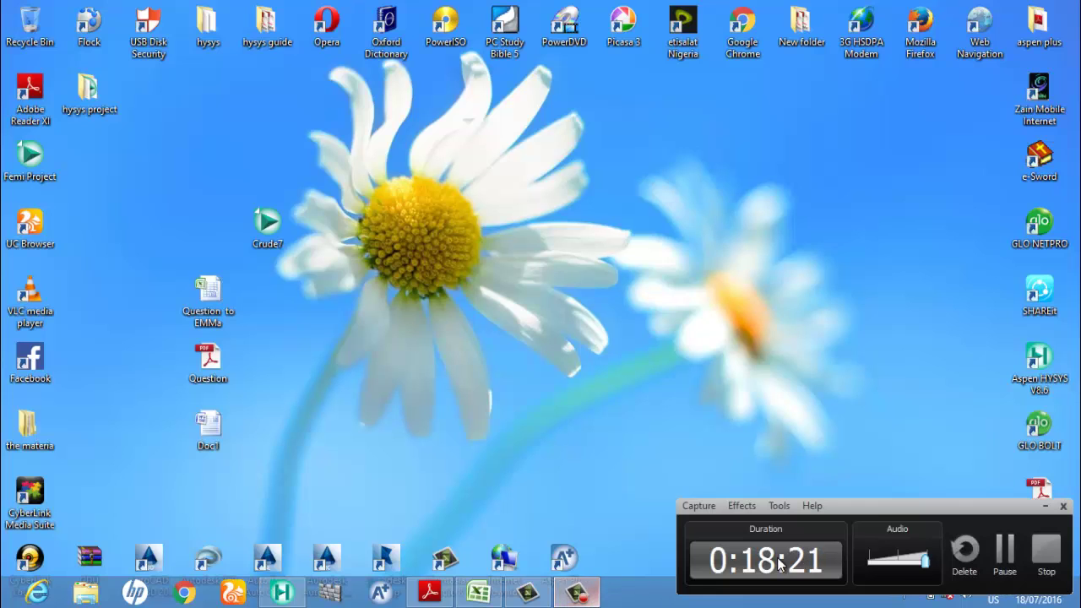
{"action": "left_click", "coordinate": [1036, 559]}
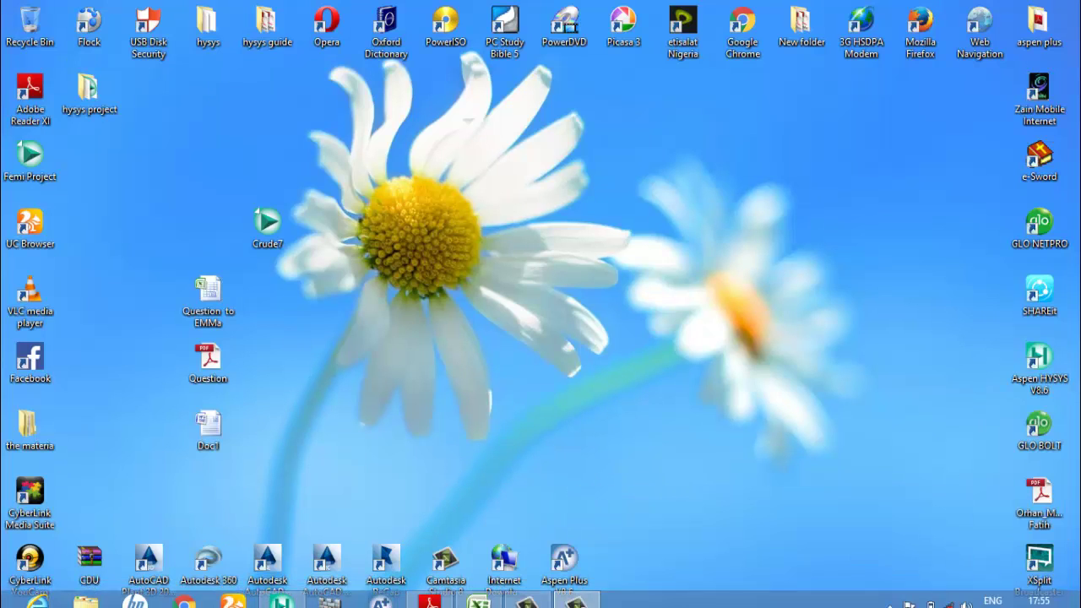
Switch back to Aspen HYSYS and reset the integrator for a new dynamic run.
{"action": "left_click", "coordinate": [282, 593]}
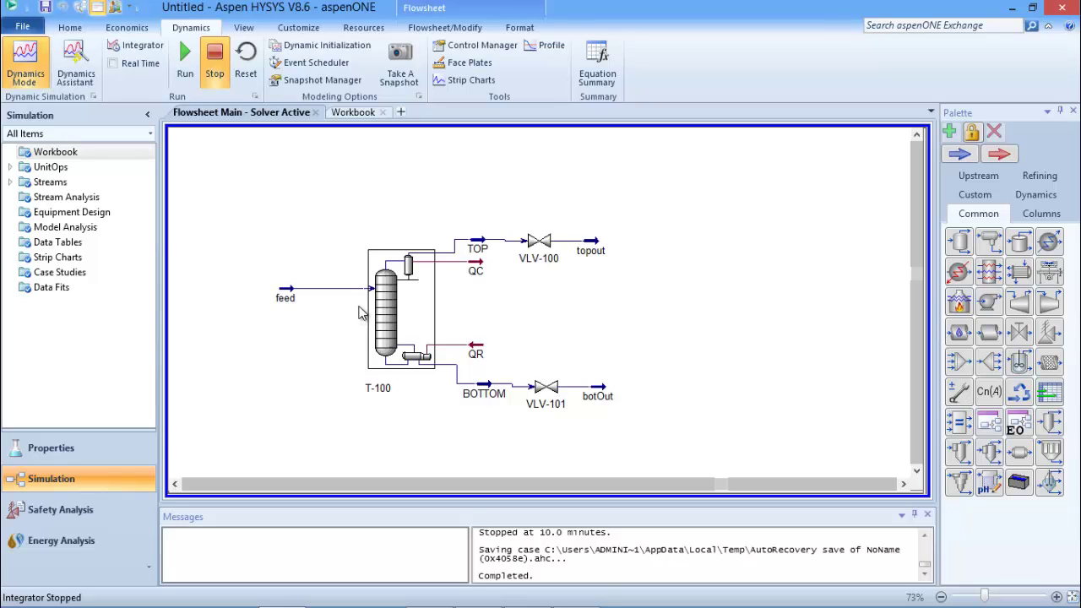
{"action": "mouse_move", "coordinate": [333, 285]}
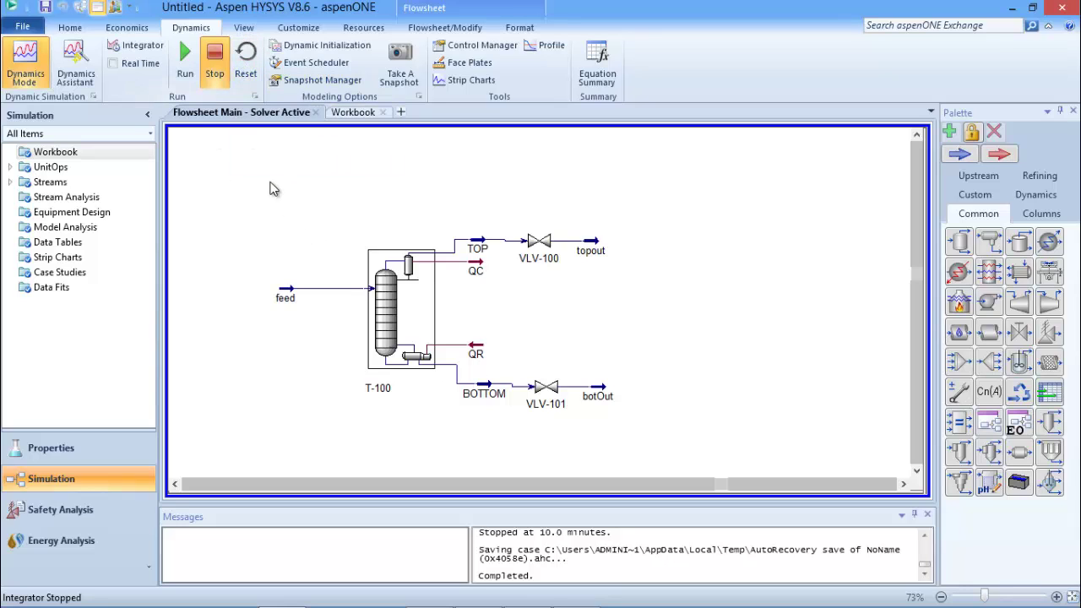
{"action": "left_click", "coordinate": [245, 76]}
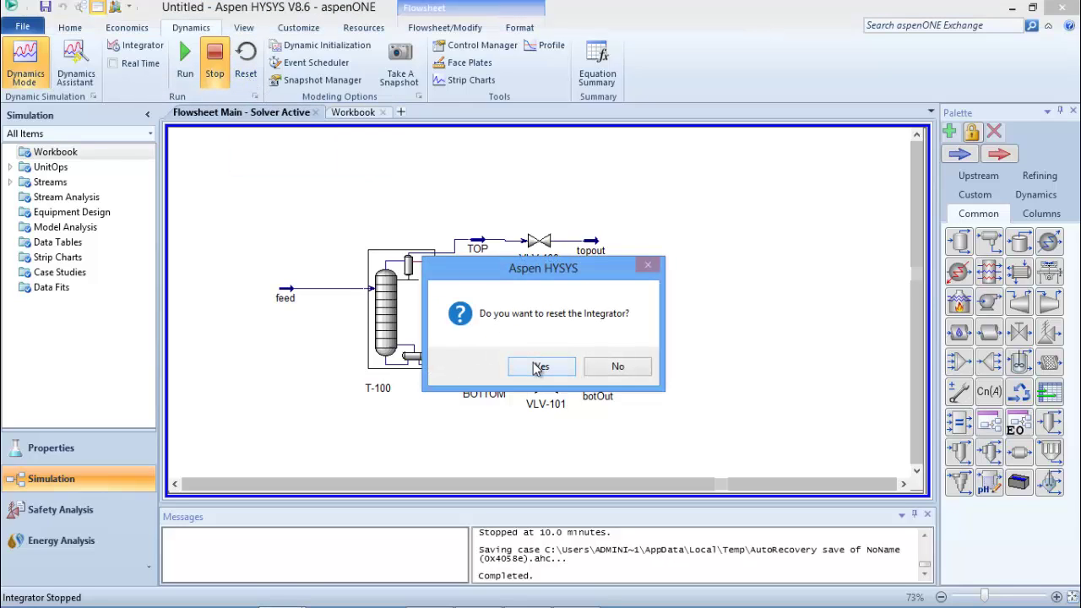
{"action": "left_click", "coordinate": [537, 367]}
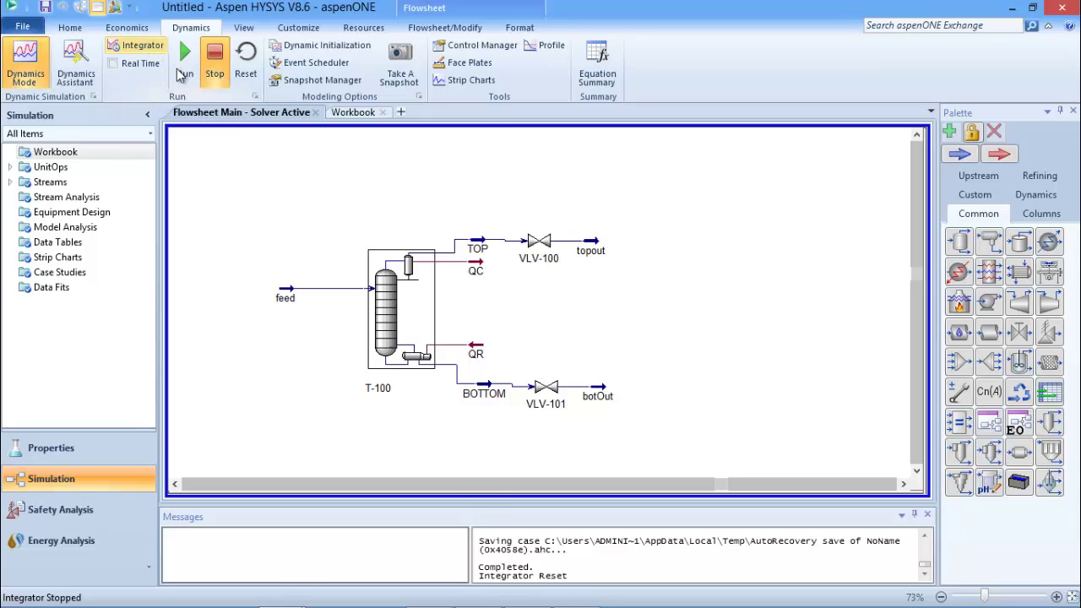
Set the integrator's end time to 20 minutes, run the integration and close the integrator settings.
{"action": "key", "text": "ctrl+i"}
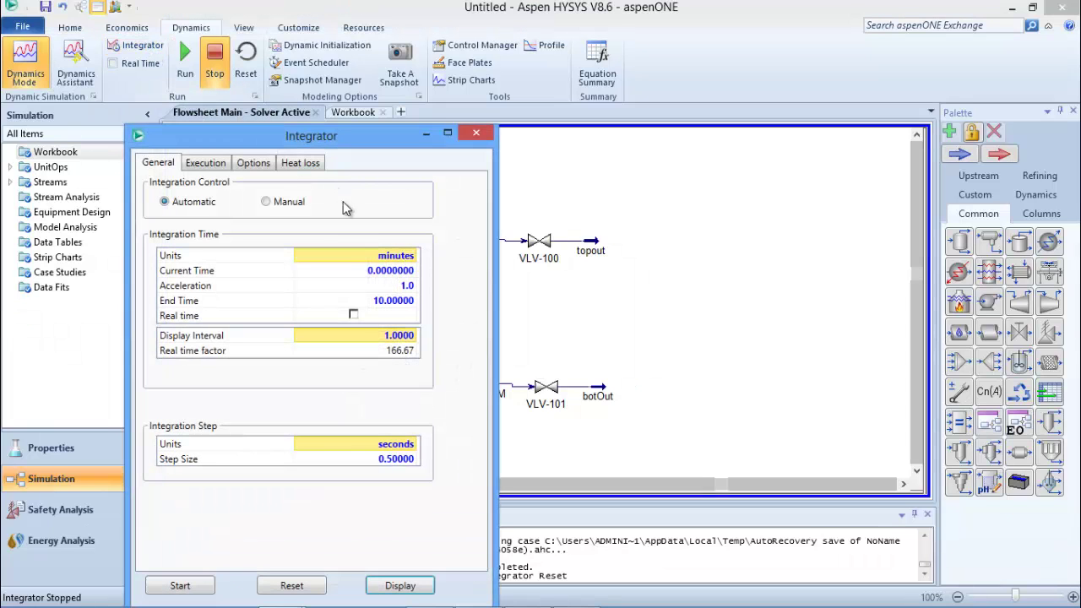
{"action": "left_click", "coordinate": [397, 306]}
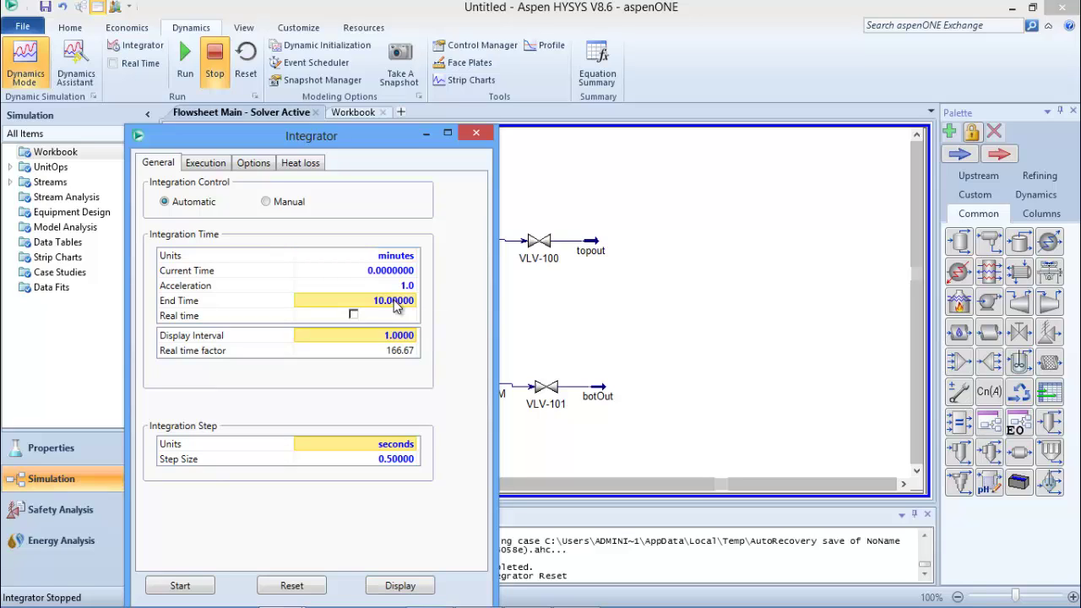
{"action": "type", "text": "20"}
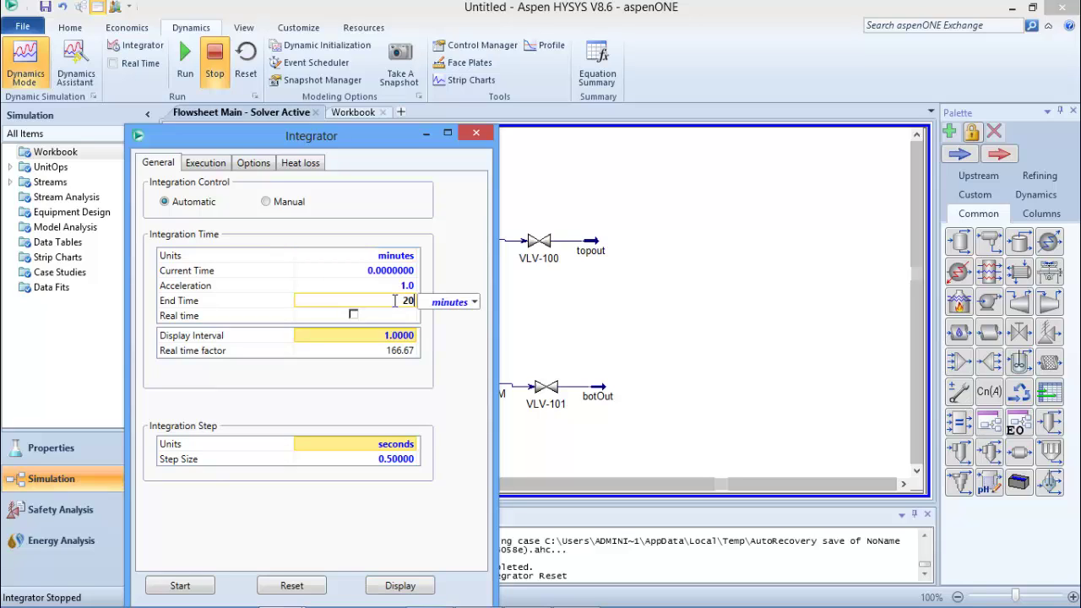
{"action": "key", "text": "Return"}
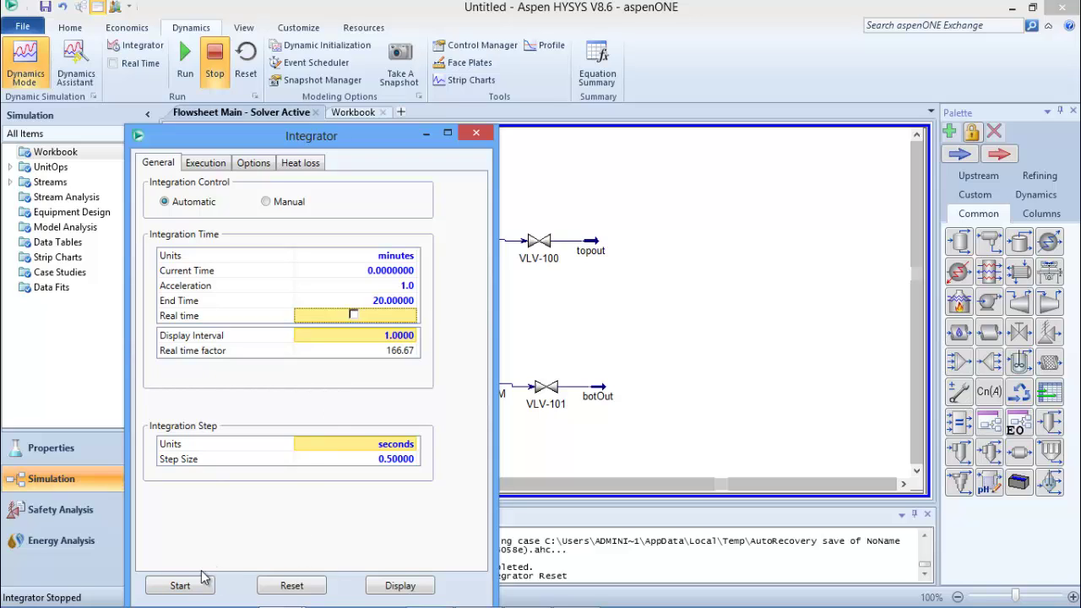
{"action": "left_click", "coordinate": [181, 587]}
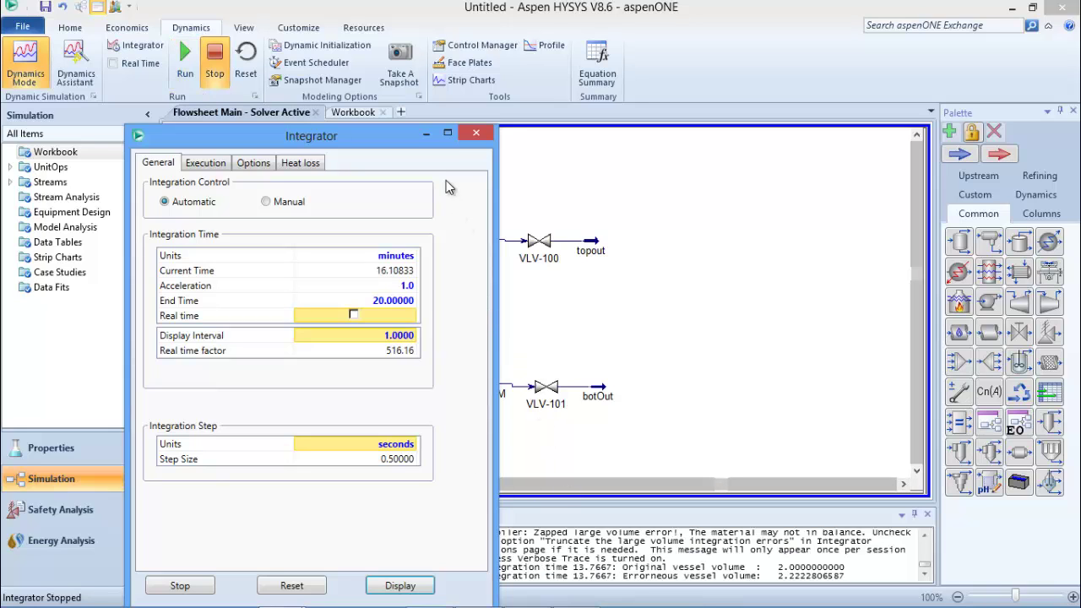
{"action": "left_click", "coordinate": [477, 134]}
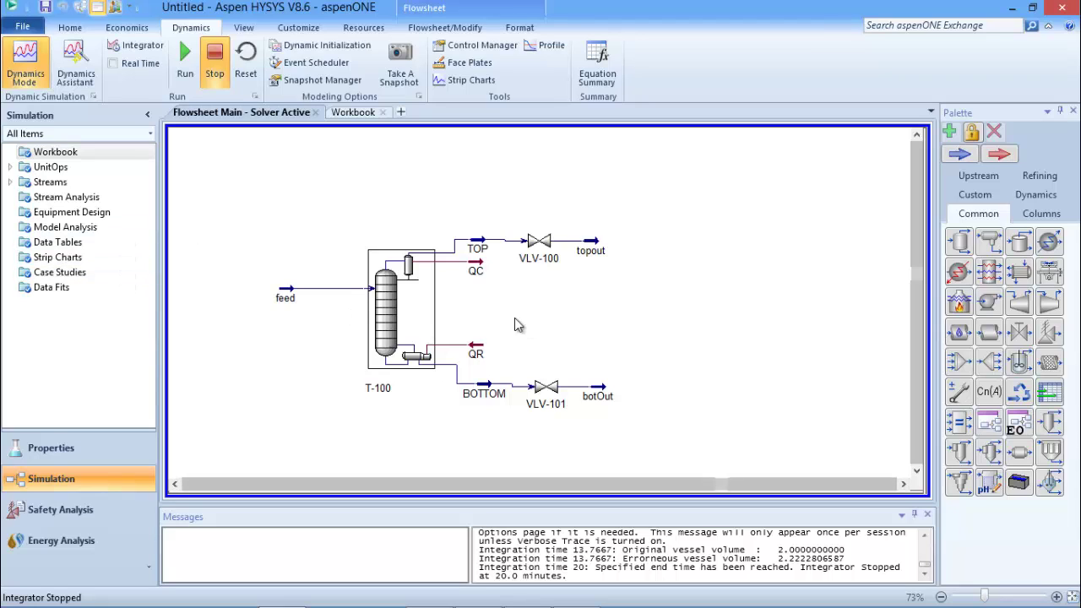
Reset the integrator after the 20-minute run, check its current time and end time, and close its settings.
{"action": "left_click", "coordinate": [246, 61]}
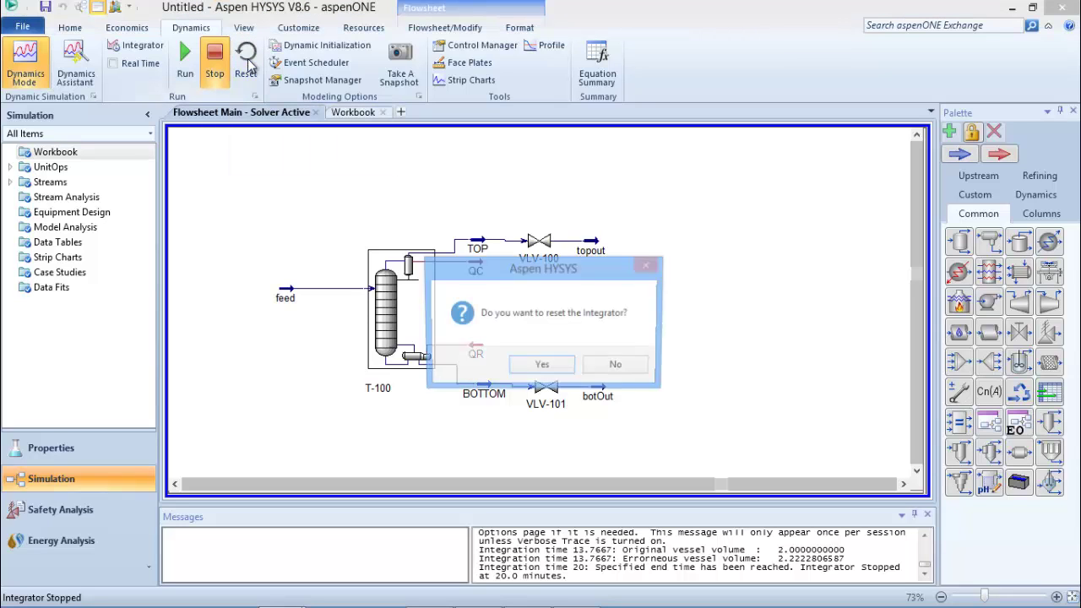
{"action": "left_click", "coordinate": [542, 366]}
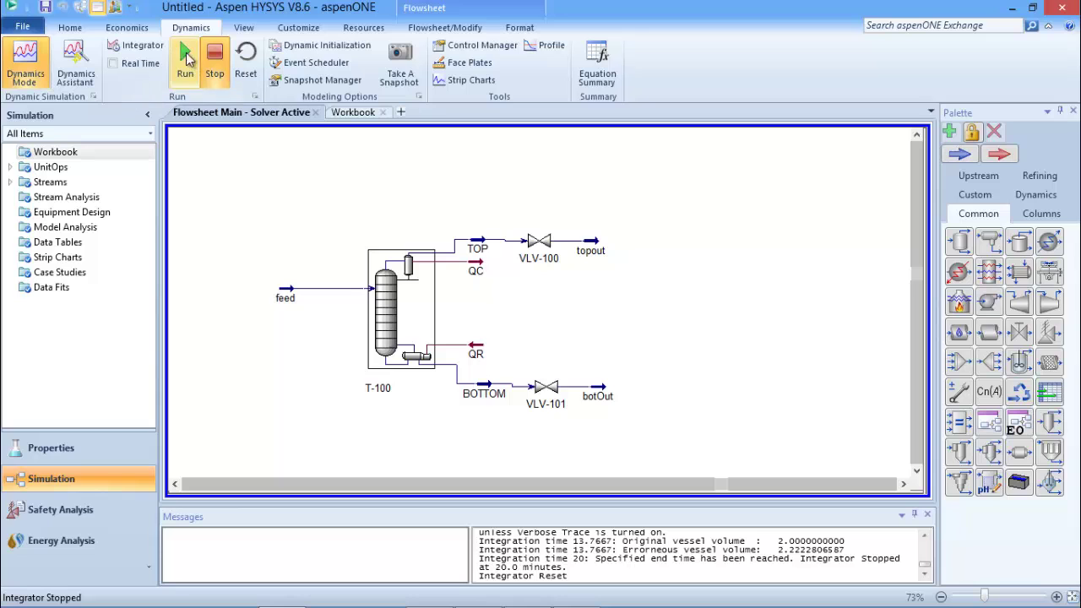
{"action": "left_click", "coordinate": [144, 48]}
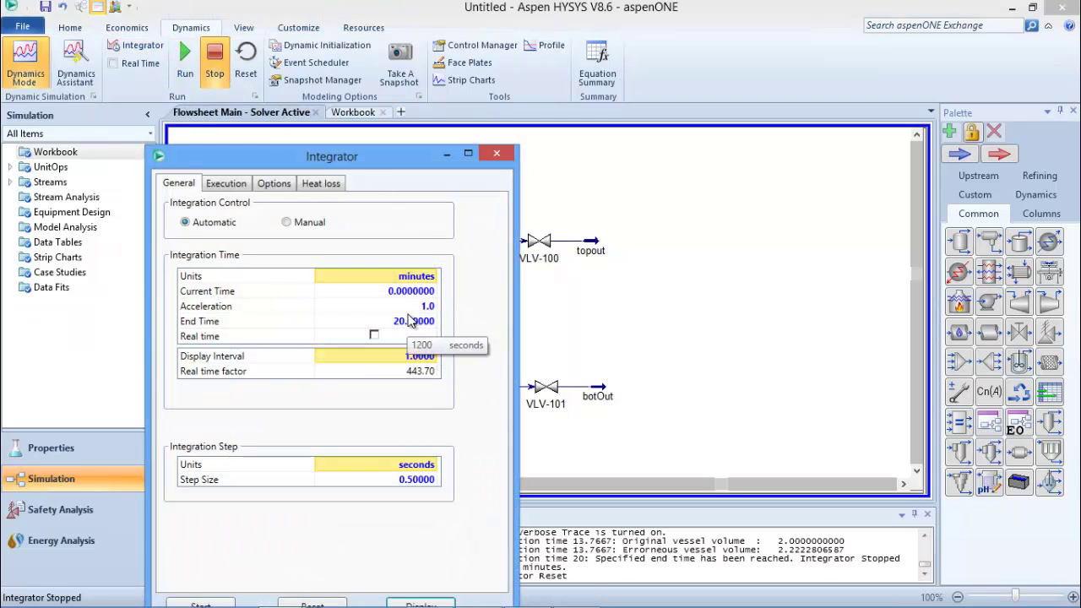
{"action": "left_click", "coordinate": [497, 156]}
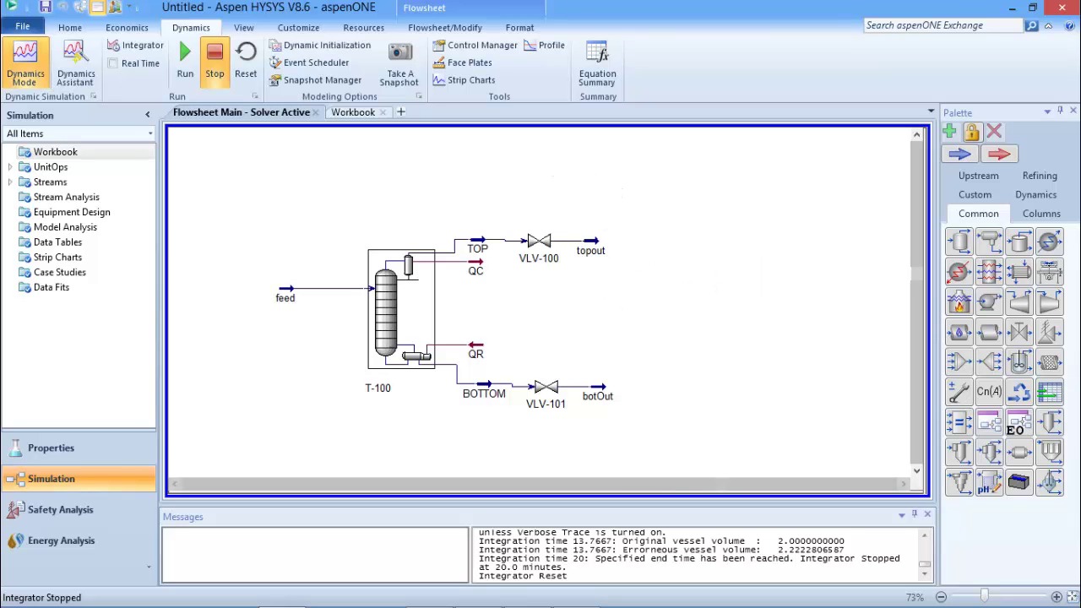
{"action": "mouse_move", "coordinate": [776, 605]}
{"action": "left_click", "coordinate": [578, 594]}
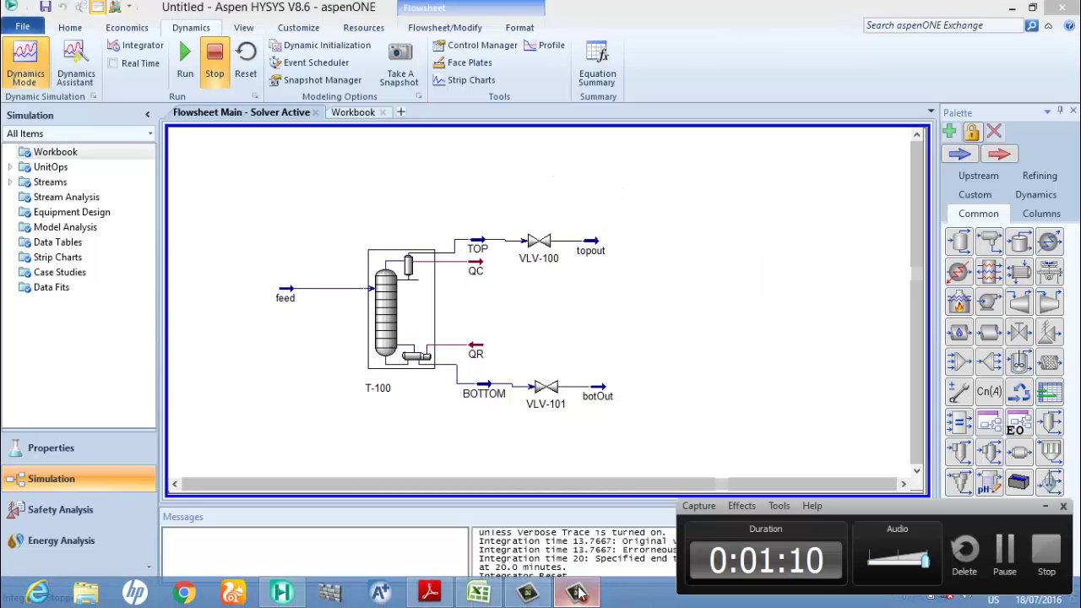